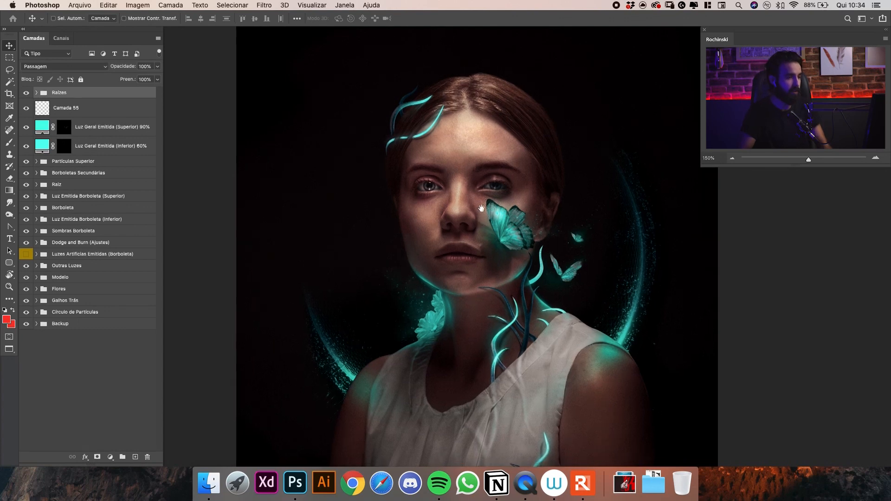
Create a group named Luzes Artificies above the Luzes Artificies Emitidas (Borboleta) group and give it a red colour label.
scroll(481, 208, up, 5)
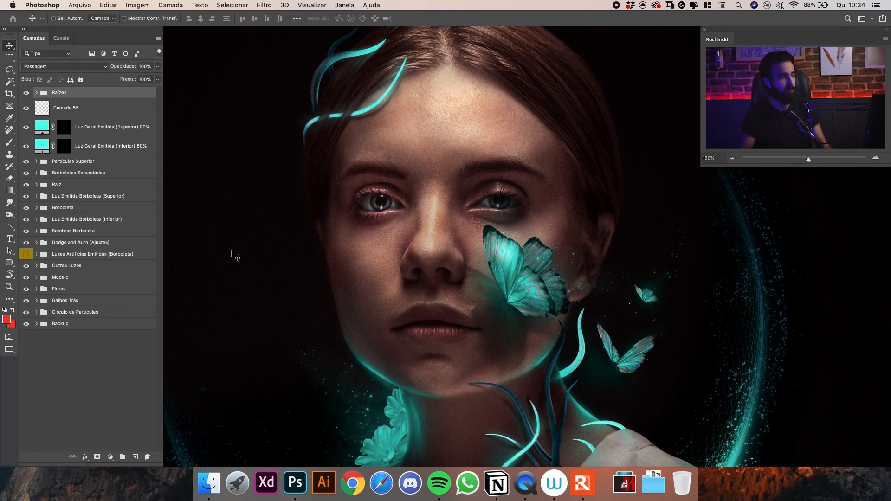
click(27, 254)
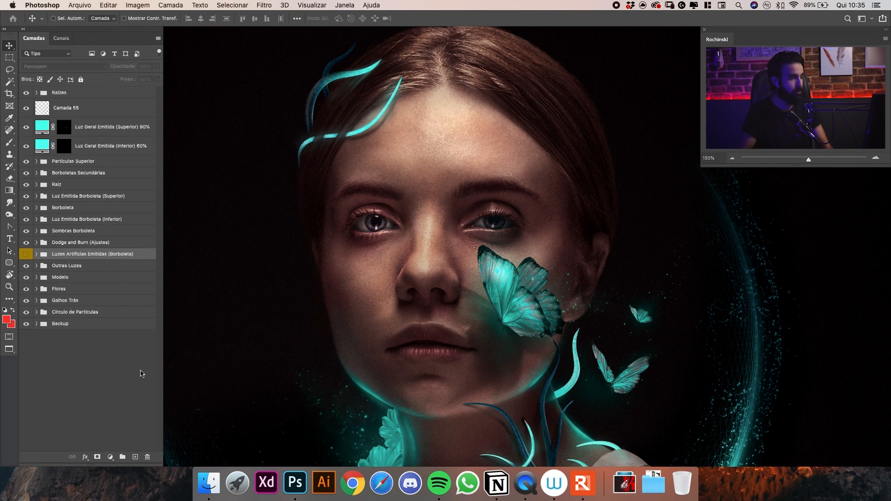
click(122, 456)
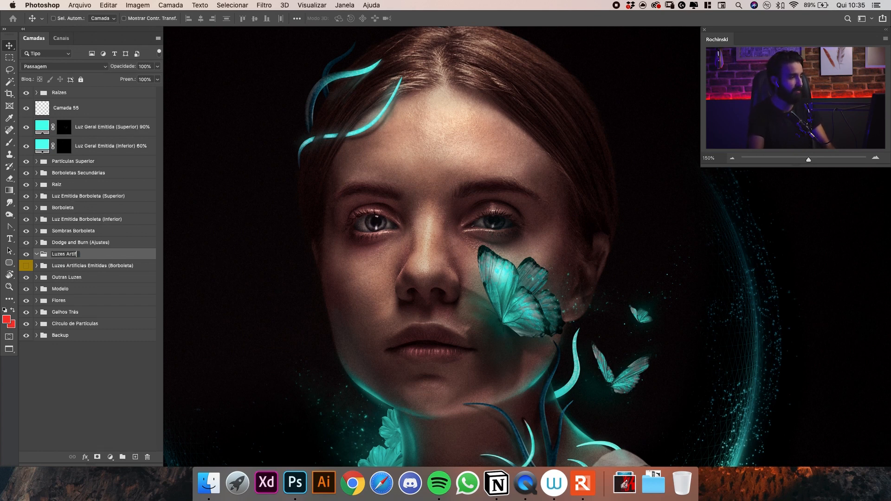
key(Return)
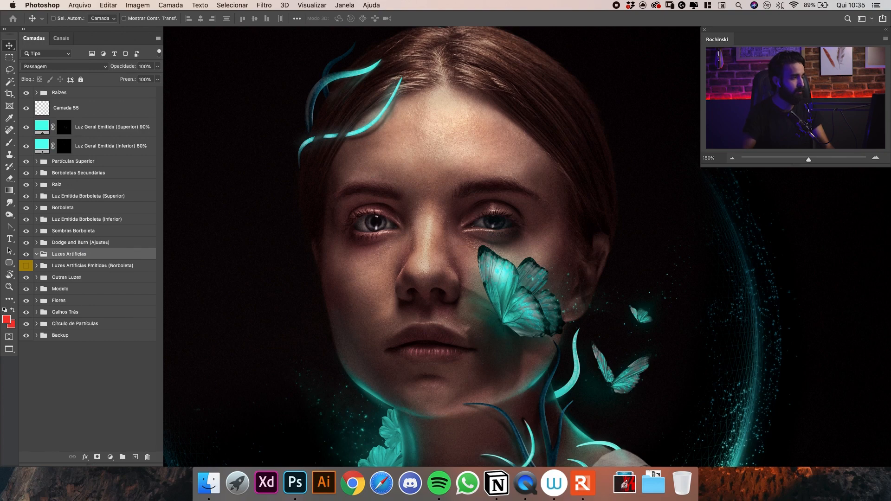
right_click(105, 253)
right_click(90, 261)
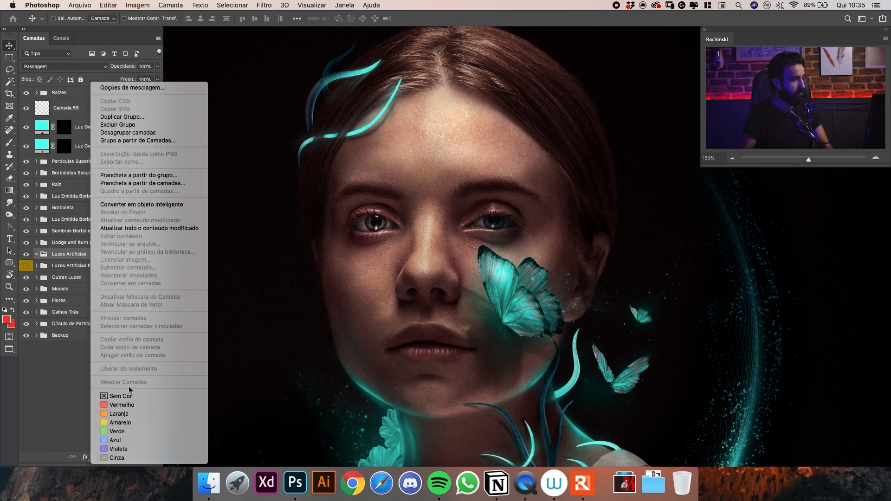
click(124, 404)
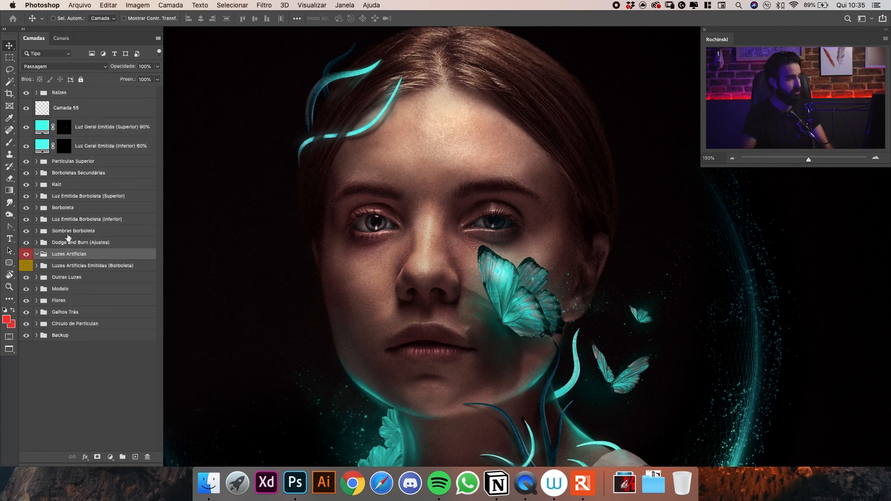
Add a solid colour fill layer in turquoise #28e7ca inside the Luzes Artificies group.
mouse_move(434, 203)
mouse_down()
mouse_move(449, 172)
mouse_move(435, 203)
mouse_up()
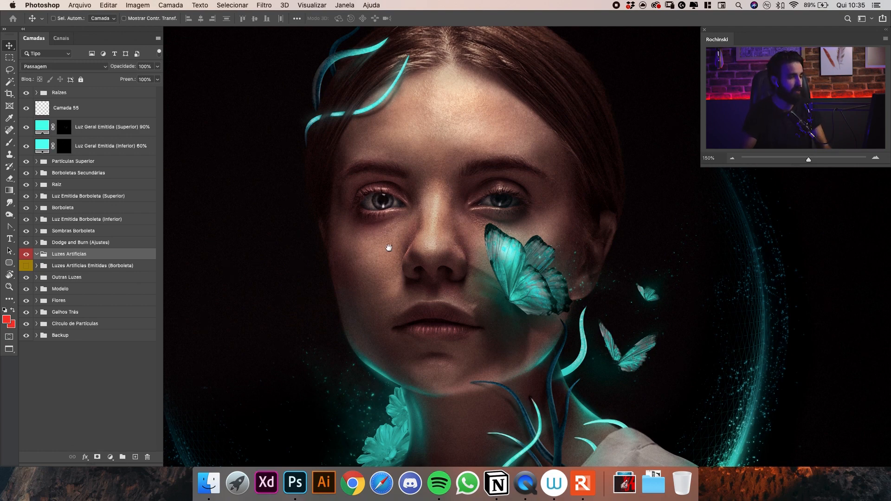
drag(388, 248, 404, 217)
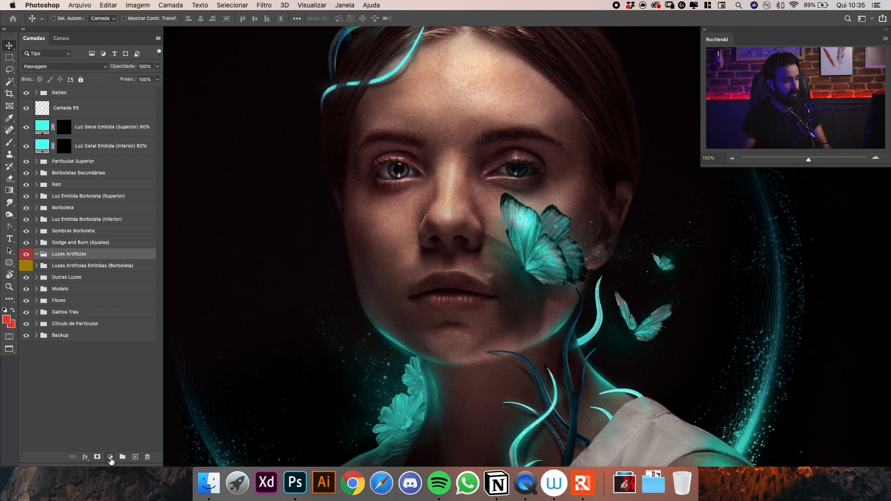
click(110, 457)
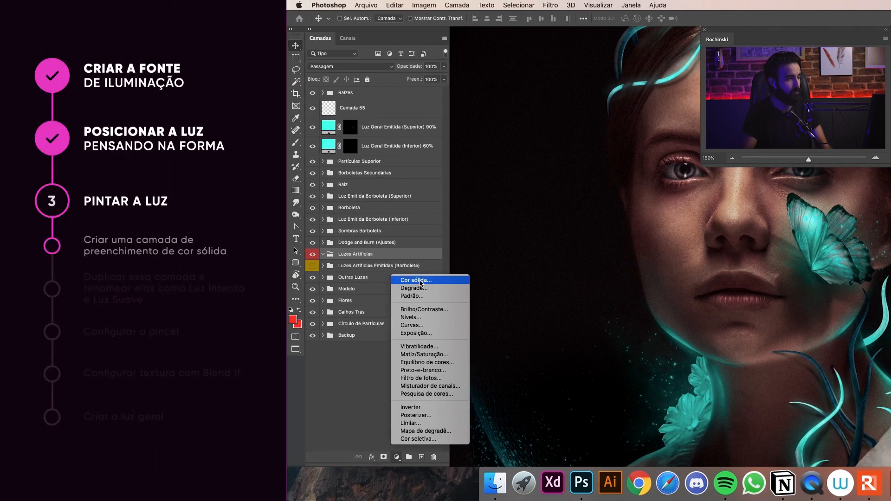
click(420, 281)
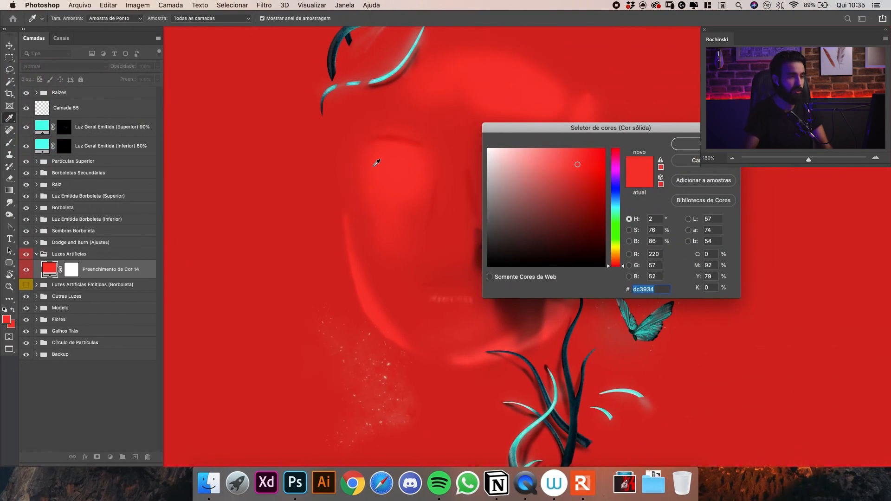
drag(588, 132, 594, 167)
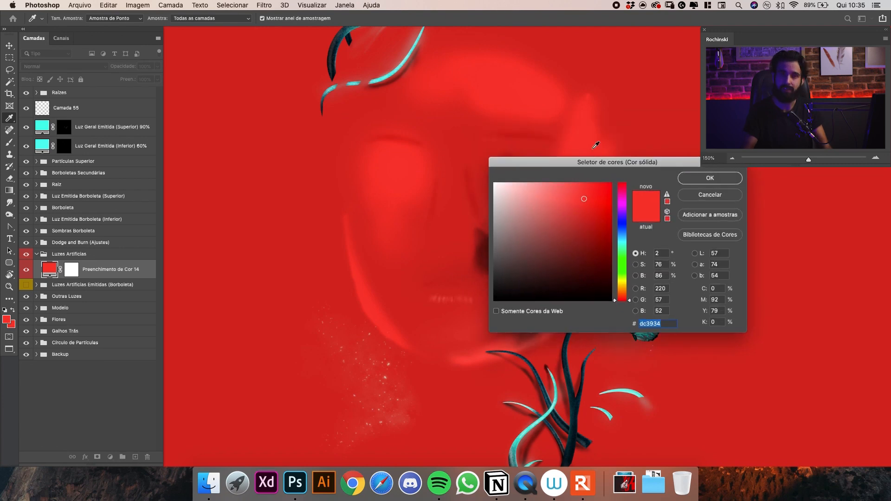
drag(569, 159, 661, 131)
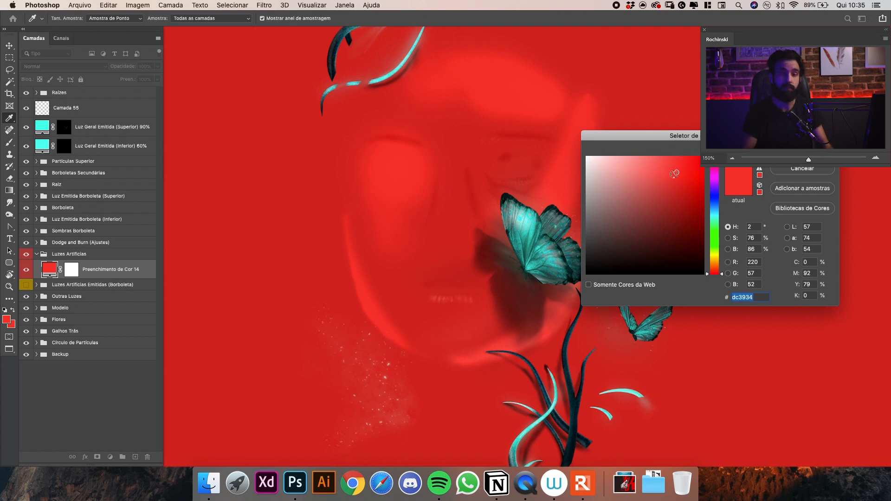
drag(716, 215, 712, 219)
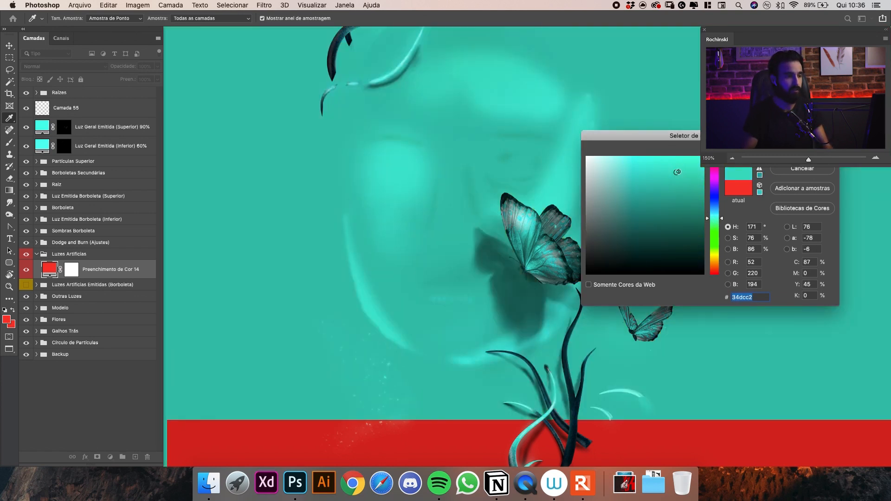
drag(677, 171, 679, 166)
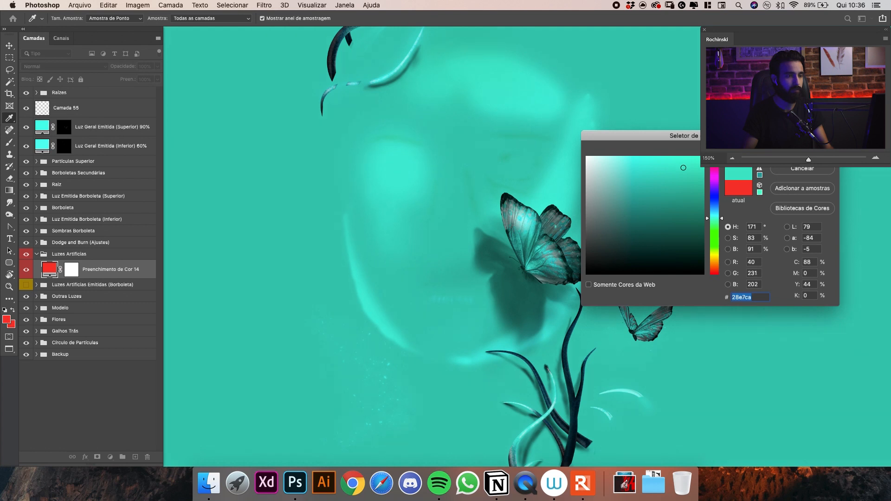
key(Return)
Invert the fill layer's mask to black and rename the layer Luz Intensa.
drag(519, 173, 497, 187)
click(75, 264)
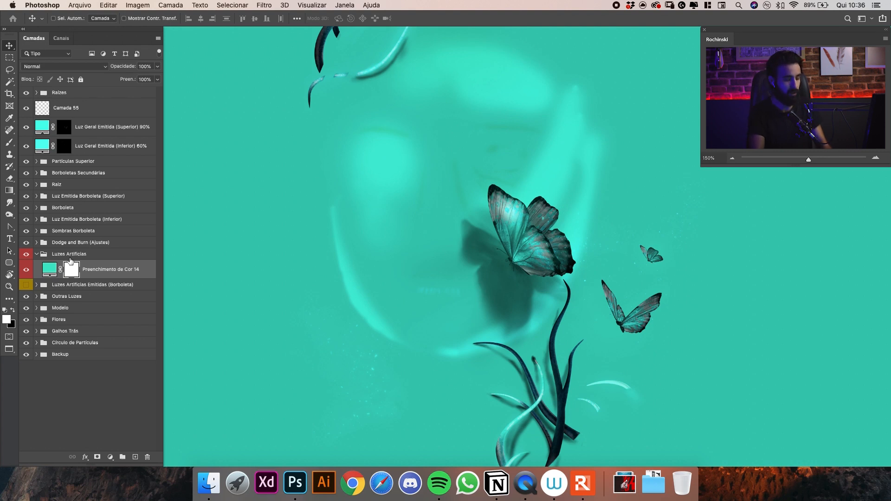
key(super+i)
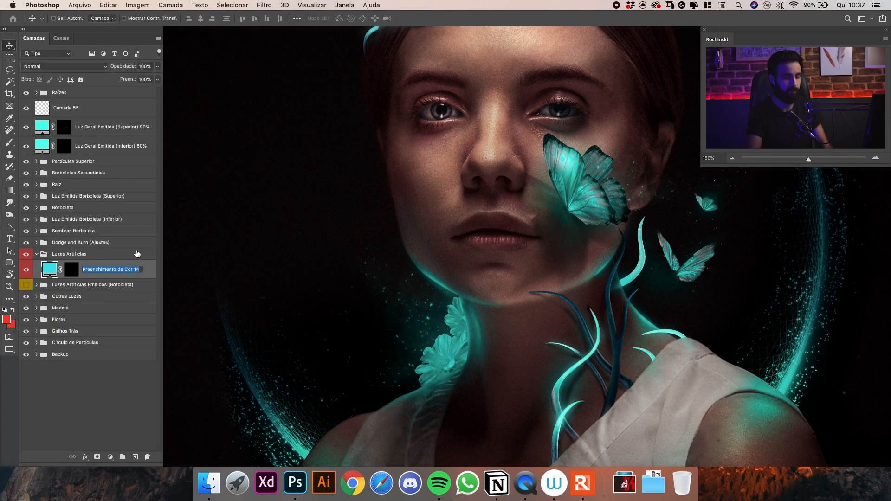
text(Luz)
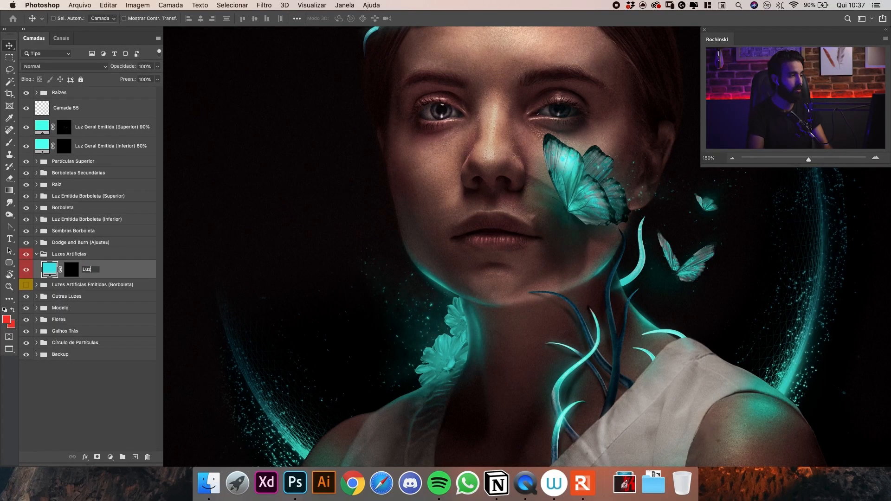
text( Intensa)
key(Return)
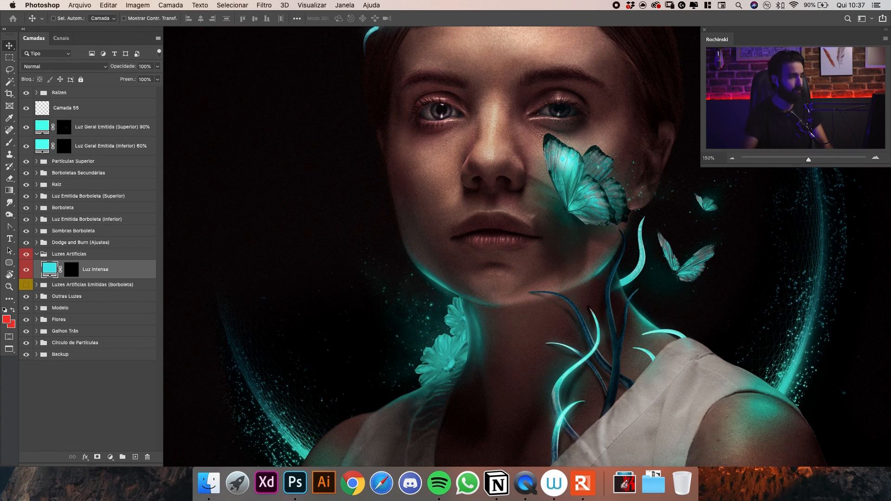
Duplicate the Luz Intensa layer and name the copy Luz Suave.
key(super+j)
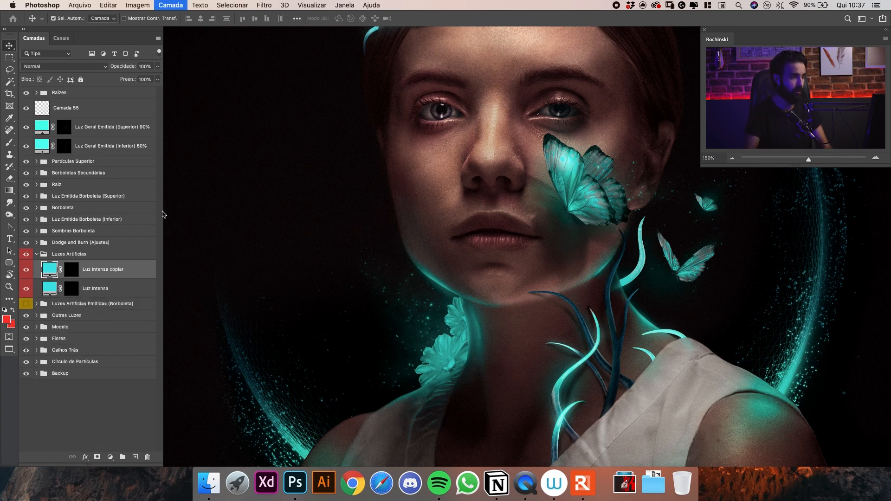
double_click(112, 274)
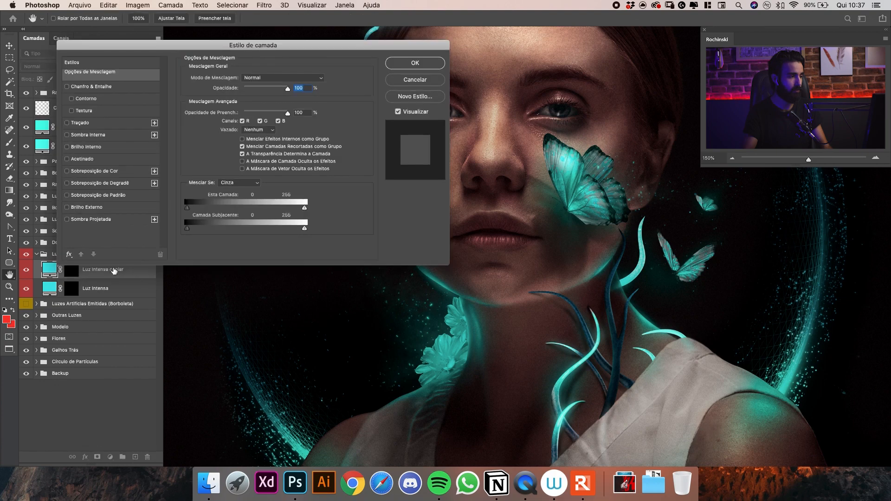
key(Escape)
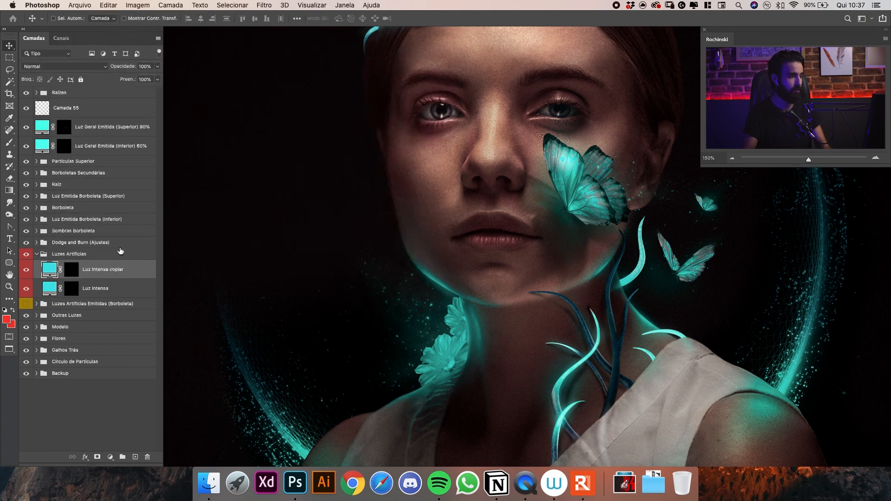
click(105, 269)
text(Luz)
key(super+a)
text(L)
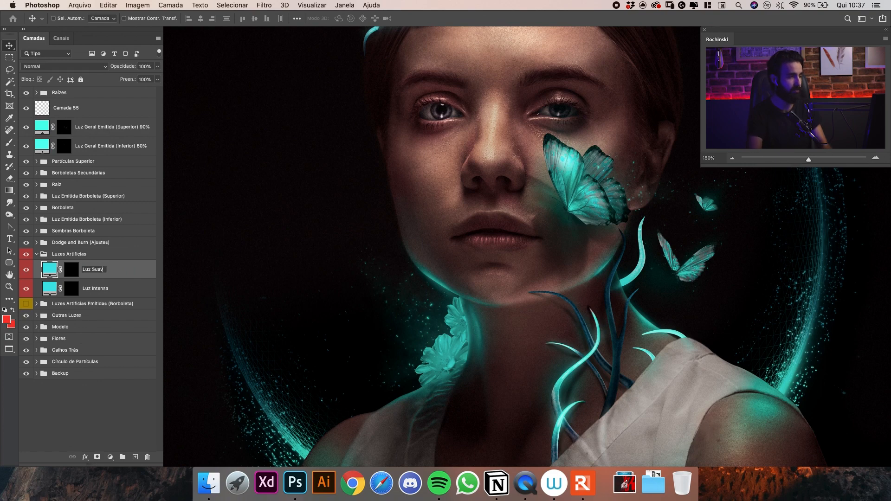
key(Return)
Set up a soft round brush with 0% hardness and 3% flow for painting on the Luz Suave mask.
drag(502, 180, 533, 173)
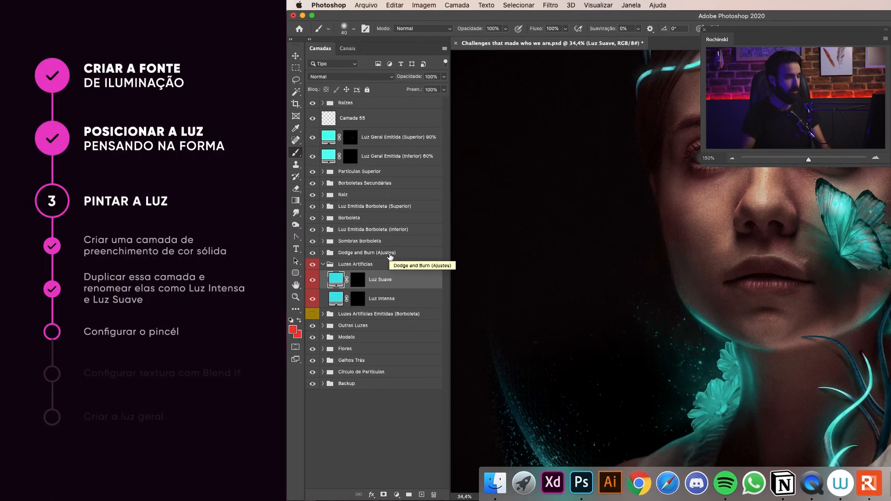
drag(599, 211, 581, 255)
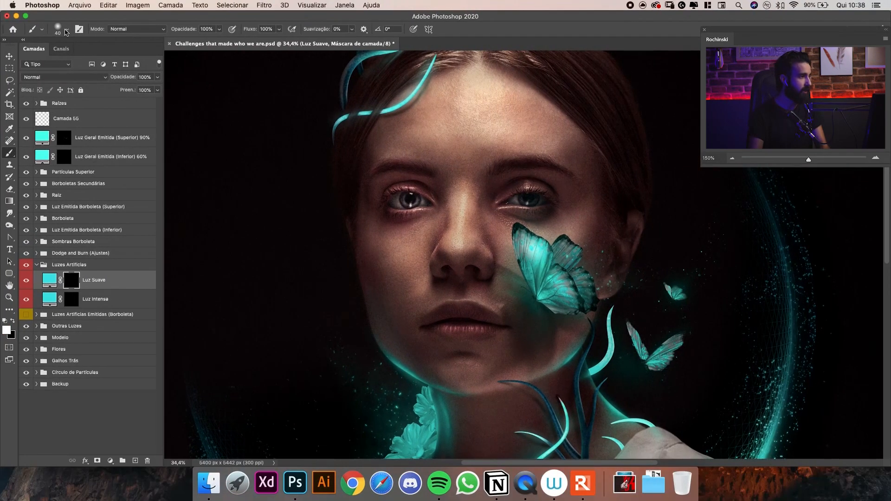
click(68, 31)
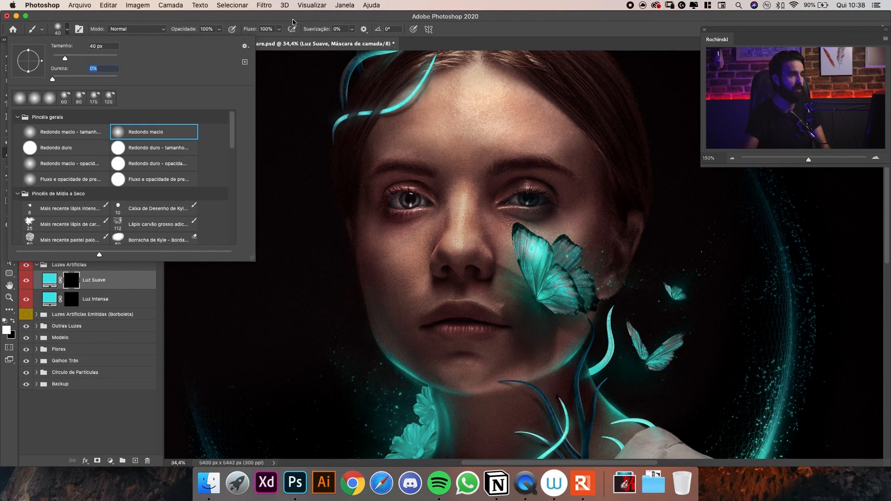
key(Return)
key(Return)
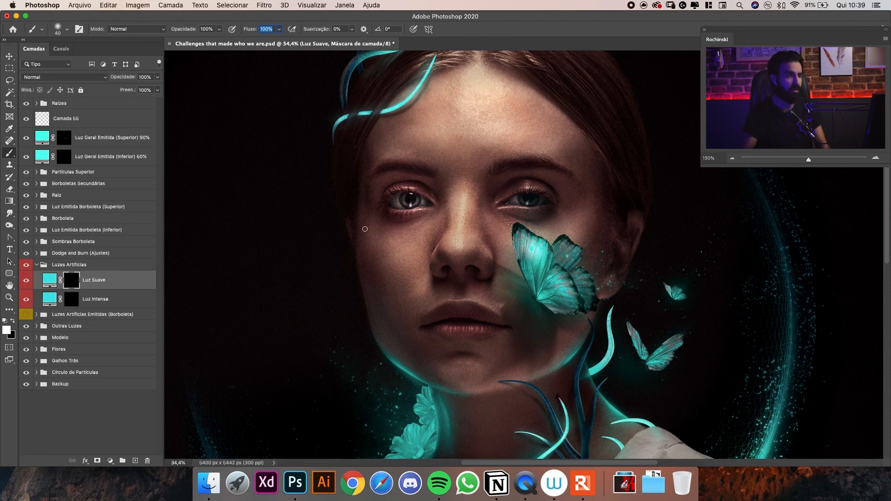
text(3)
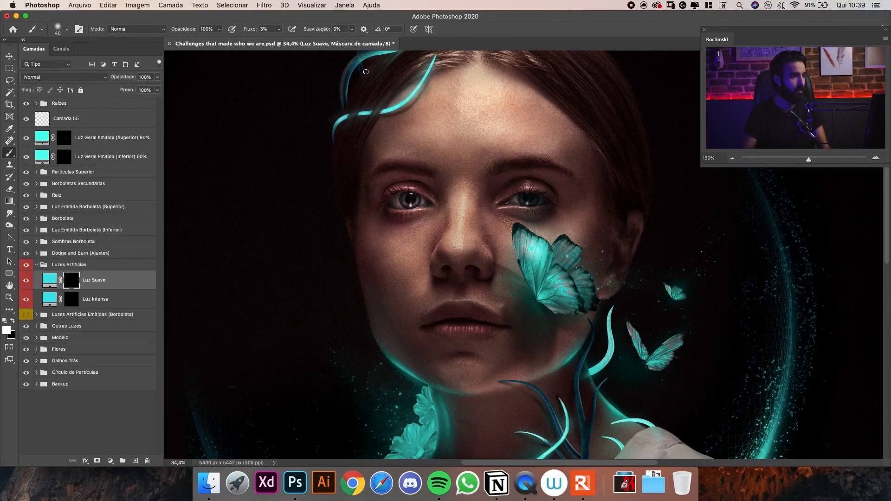
Try strokes on the model's forehead, comparing the 3% flow brush with one at 100% flow and 3% opacity.
drag(451, 139, 447, 167)
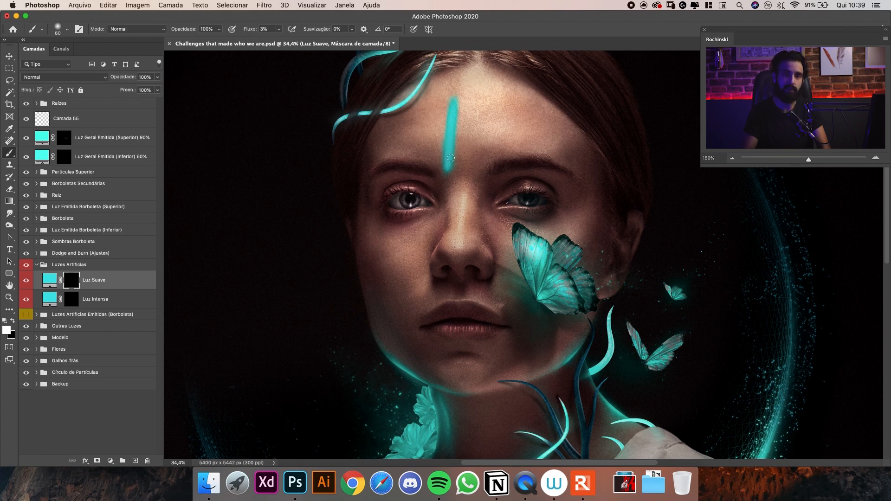
key(super+z)
click(279, 29)
drag(284, 44, 299, 44)
click(211, 29)
text(3)
key(Return)
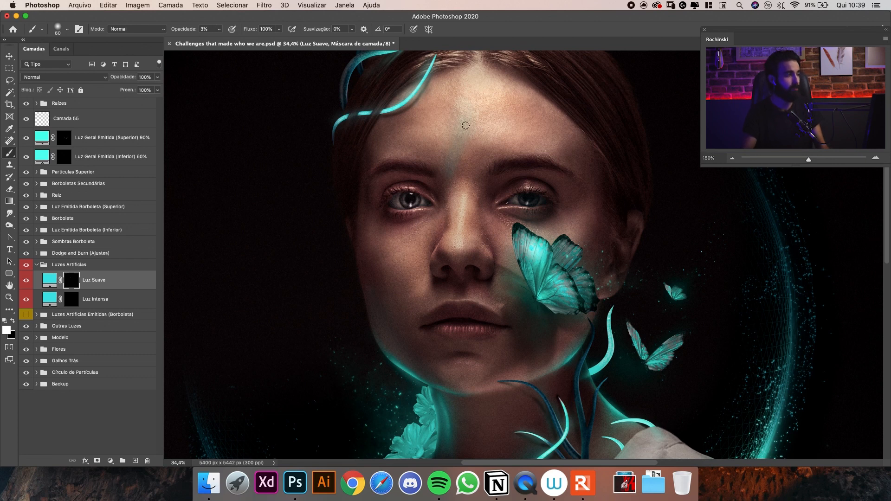
mouse_move(221, 40)
mouse_down()
mouse_move(280, 40)
mouse_move(217, 41)
mouse_up()
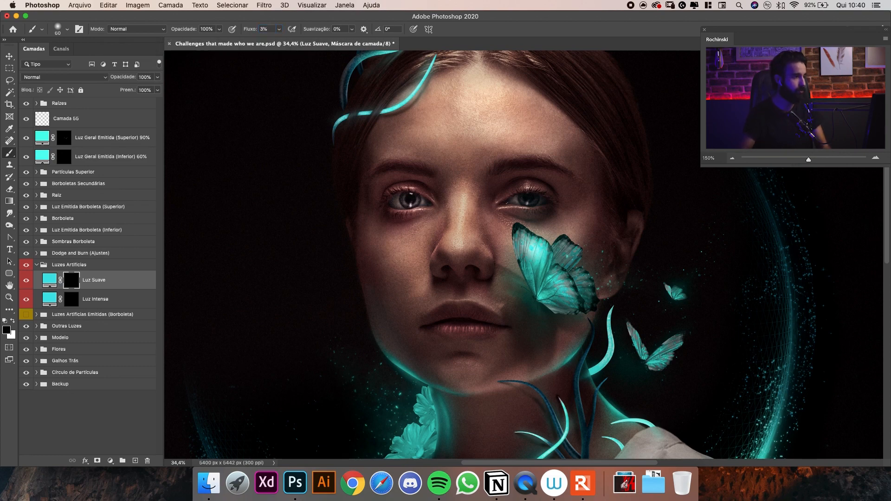
Examine the turquoise rim light along the model's jawline up close.
mouse_move(478, 215)
mouse_down()
mouse_move(465, 167)
mouse_move(453, 163)
mouse_up()
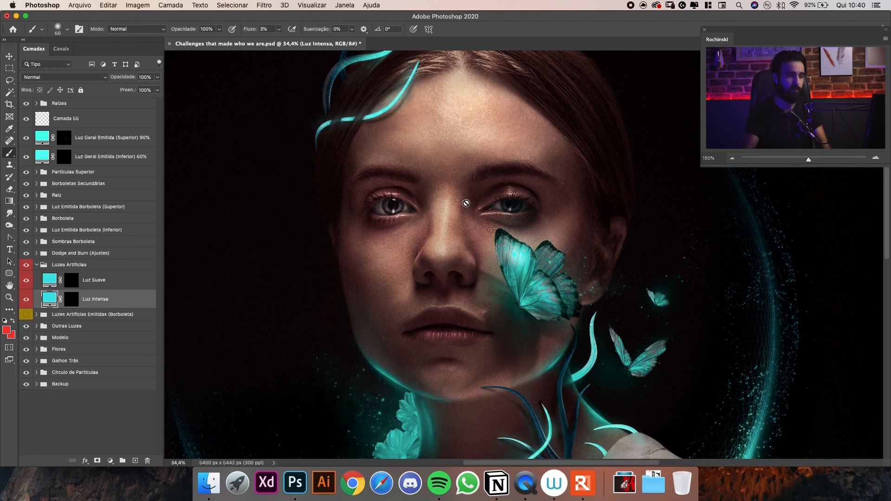
key(z)
click(374, 385)
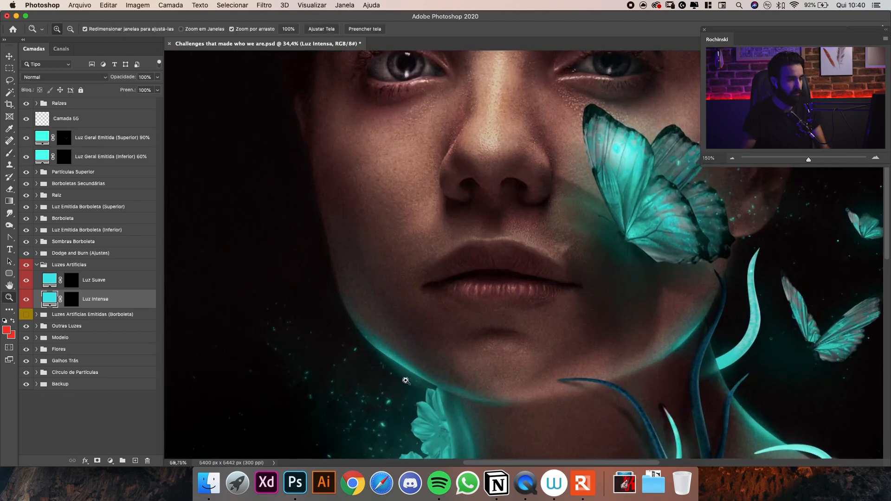
click(406, 359)
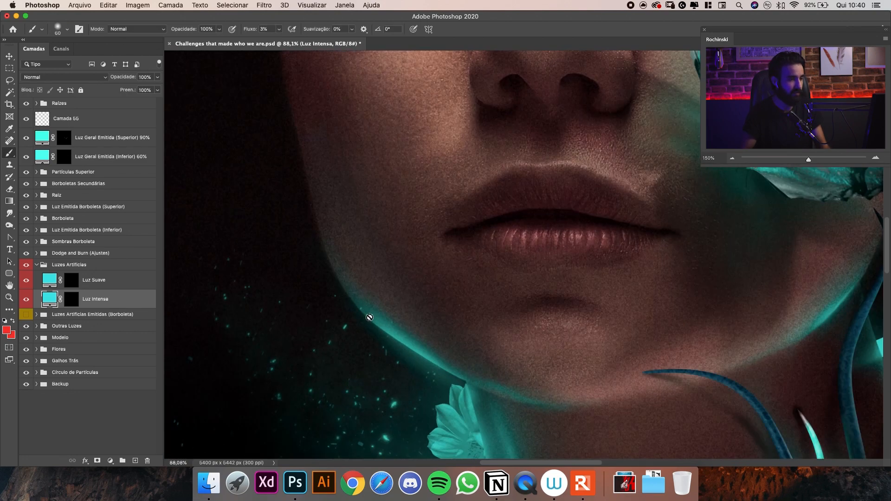
scroll(409, 342, down, 2)
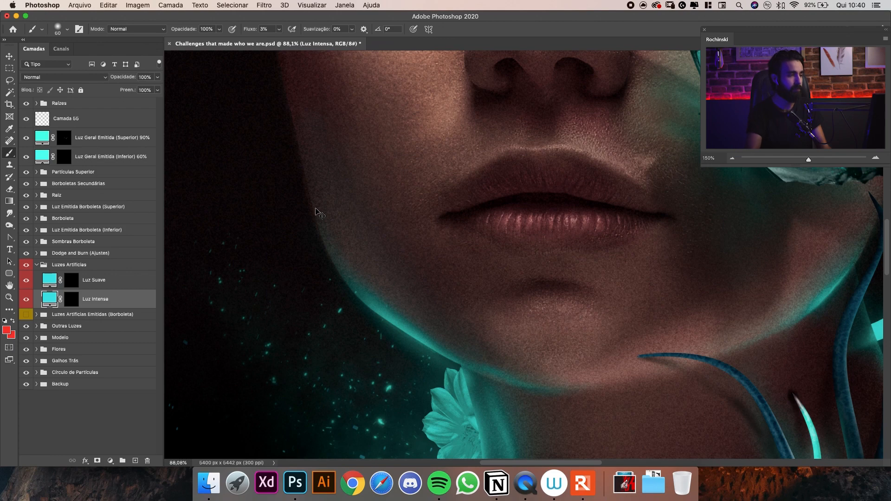
Move the Luz Intensa layer above Luz Suave within the Luzes Artificies group.
key(super+minus)
key(super+minus)
key(super+minus)
drag(473, 179, 445, 245)
drag(543, 218, 559, 227)
drag(112, 302, 106, 276)
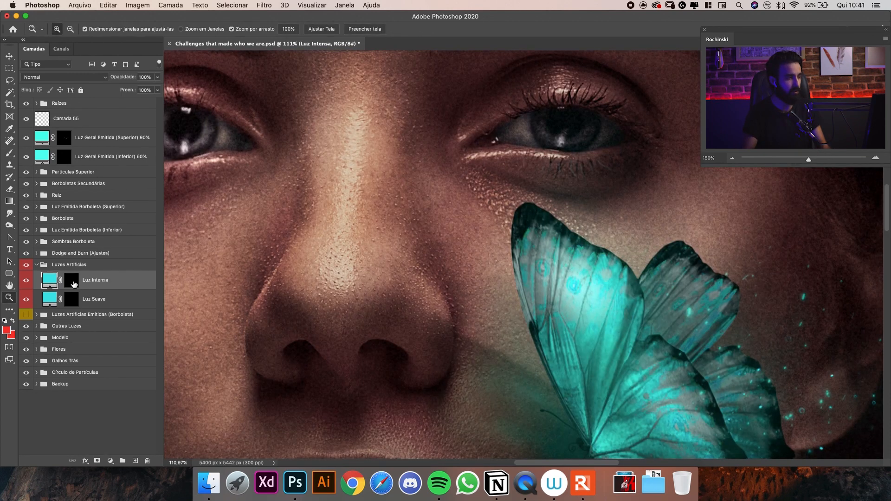
Paint a thin white stroke on the Luz Intensa mask along the outer curve of the nostril facing the butterfly.
click(73, 284)
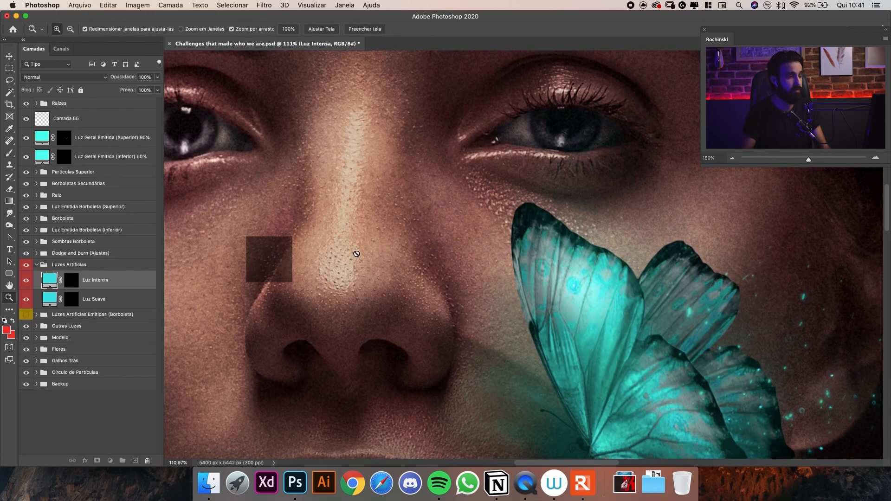
key(d)
key(b)
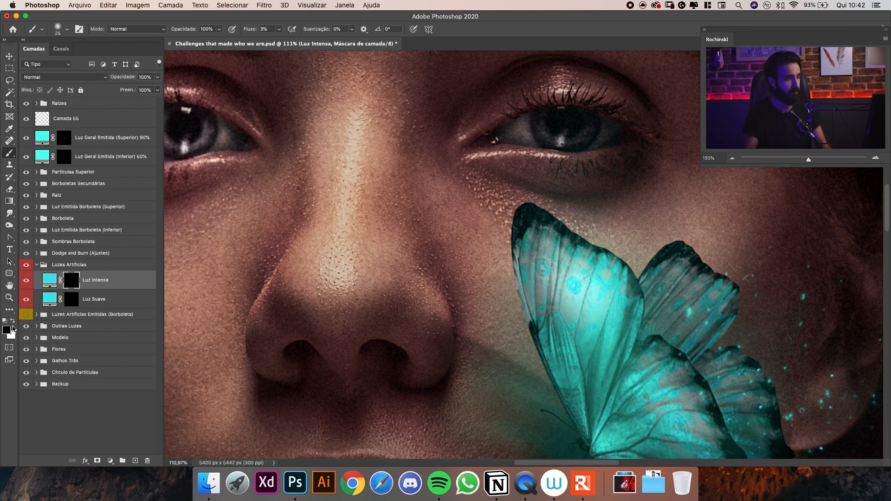
key(x)
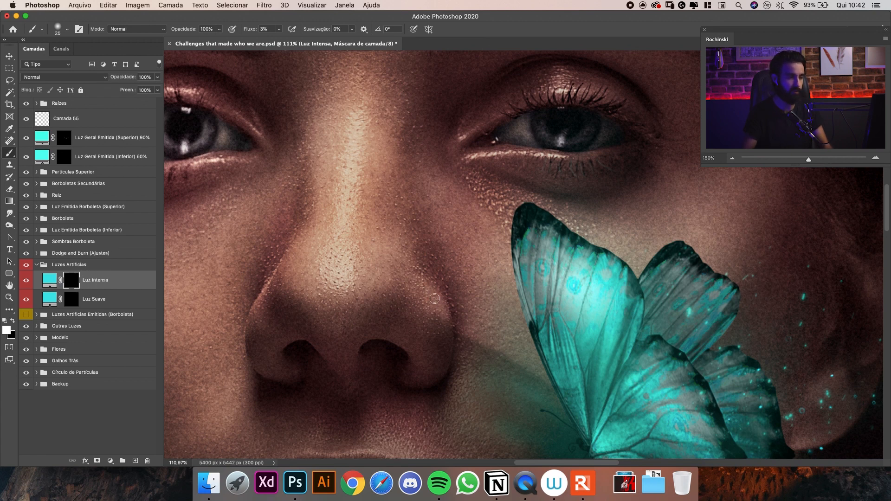
key(super+z)
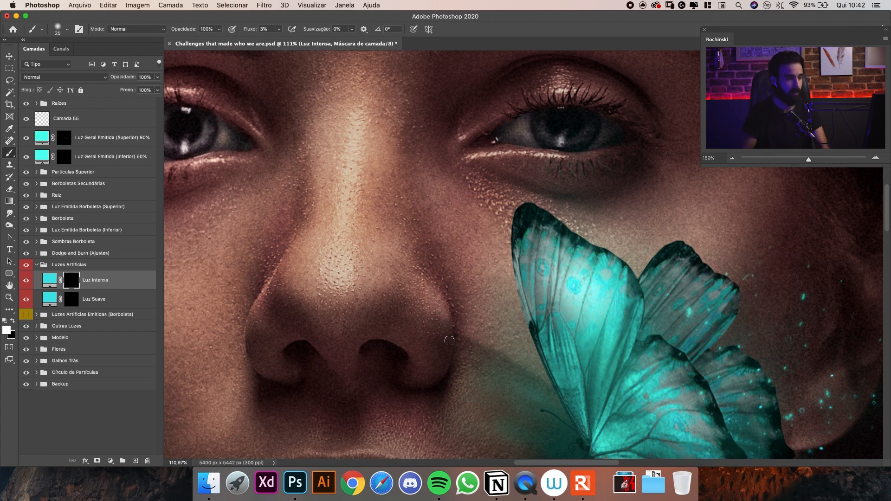
key(bracketright)
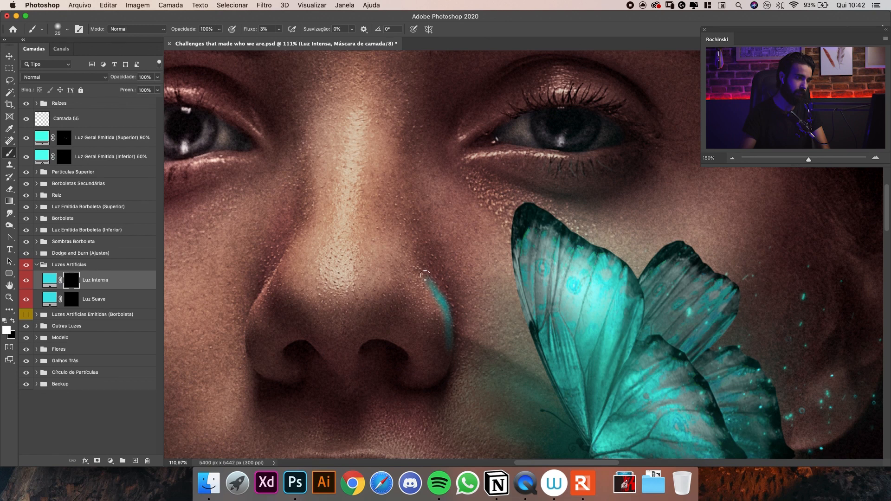
drag(425, 277, 408, 256)
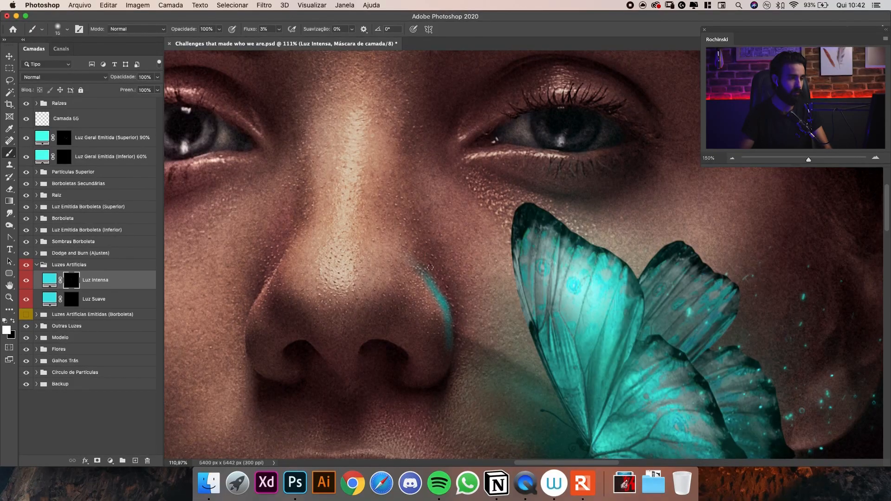
Extend the intense light stroke from the nostril up the side of the nose, adjusting the brush size while painting.
key(bracketright)
key(bracketright)
key(super+space)
mouse_move(431, 305)
mouse_down()
mouse_move(460, 288)
mouse_move(441, 273)
mouse_up()
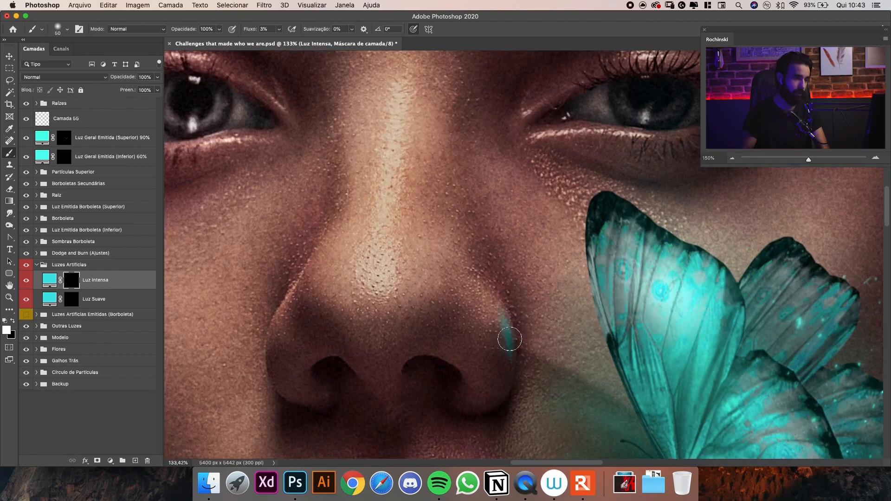
mouse_move(507, 338)
mouse_down()
mouse_move(514, 385)
mouse_move(512, 350)
mouse_move(512, 381)
mouse_move(510, 361)
mouse_up()
key(])
mouse_move(501, 311)
mouse_down()
mouse_move(489, 283)
mouse_move(508, 330)
mouse_move(491, 320)
mouse_move(468, 269)
mouse_move(479, 292)
mouse_move(494, 285)
mouse_move(469, 267)
mouse_move(459, 232)
mouse_move(450, 232)
mouse_move(480, 277)
mouse_up()
key(])
key(])
key([)
key([)
key(])
key(])
key([)
key([)
key([)
key([)
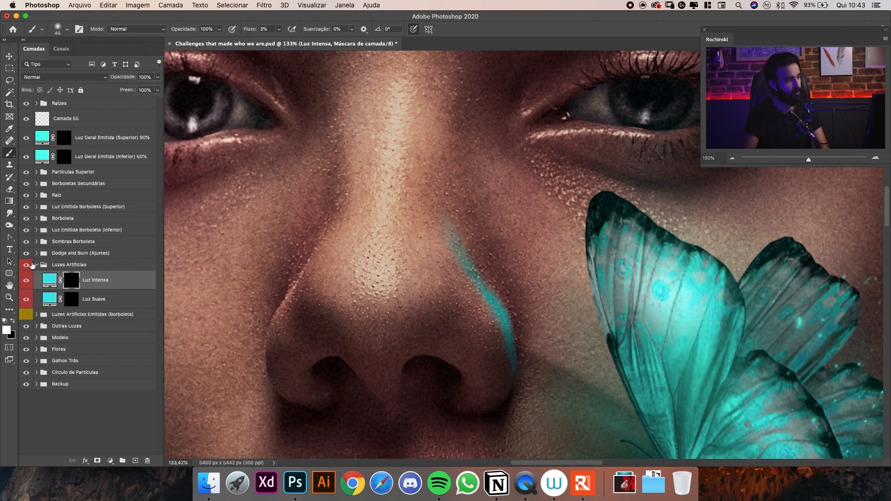
Compare the painted light with the Luzes Artificies Emitidas (Borboleta) group by toggling the visibility of both groups.
click(26, 316)
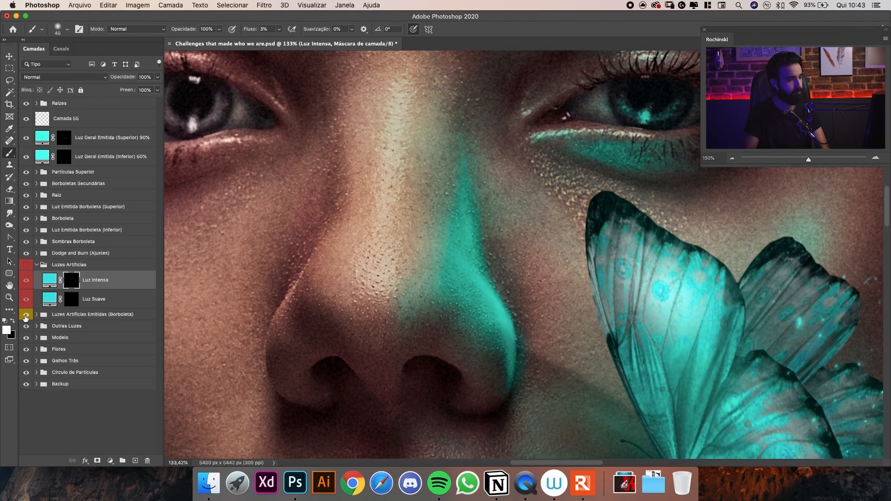
click(26, 316)
click(26, 265)
Refine the intense light stroke along the nose contour up close with small brushes of 10 to 25 px.
key(bracketleft)
key(bracketleft)
key(bracketleft)
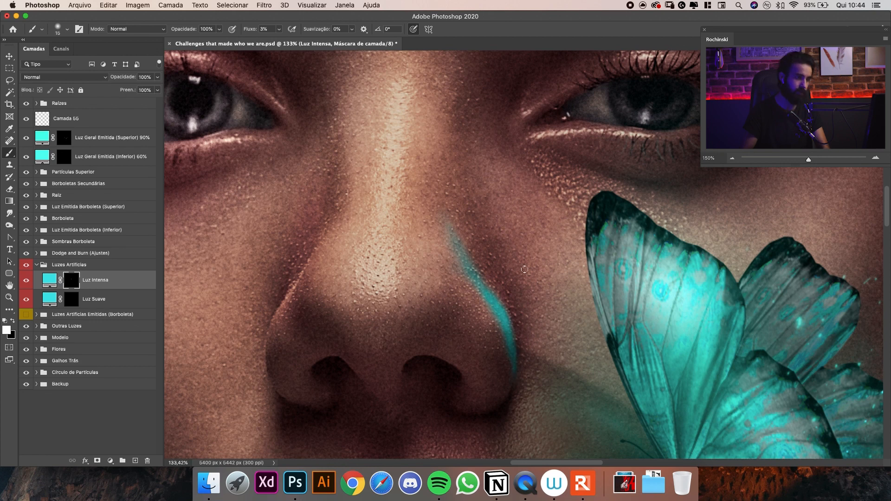
key(z)
drag(501, 308, 539, 288)
key(b)
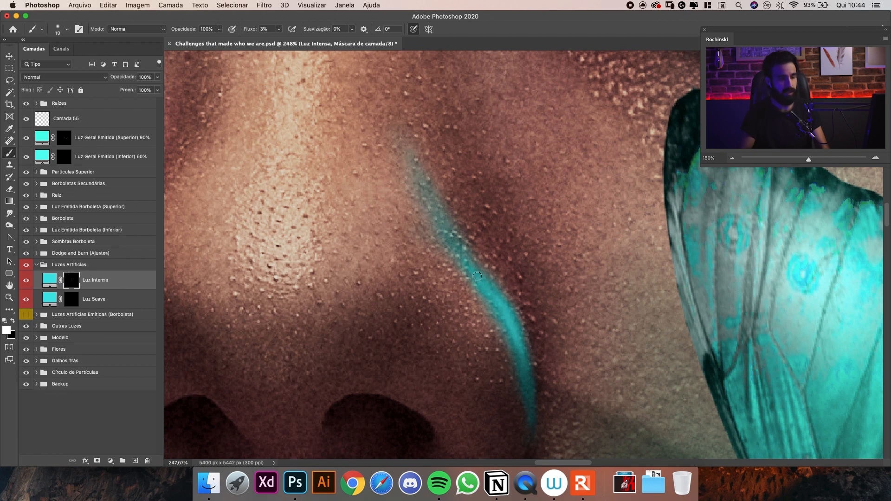
key(bracketleft)
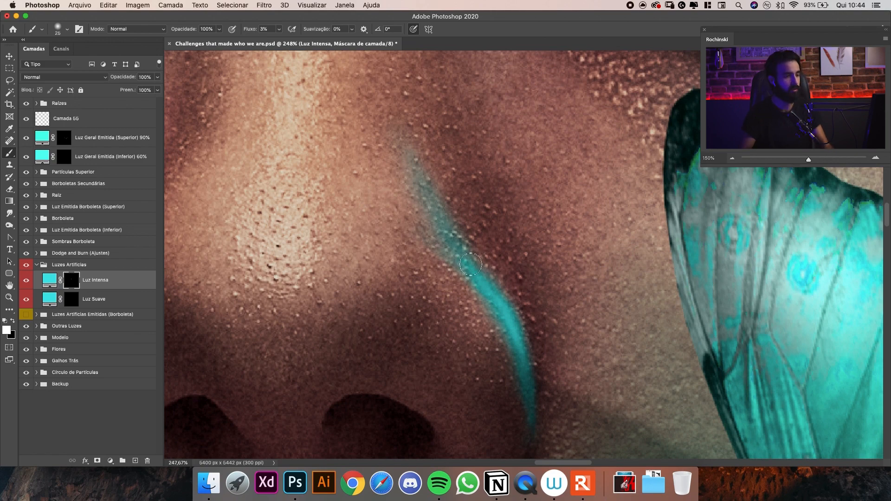
key(bracketright)
Lengthen the intense light stroke toward the nose bridge, enlarging the soft brush to 60 px.
scroll(468, 258, down, 5)
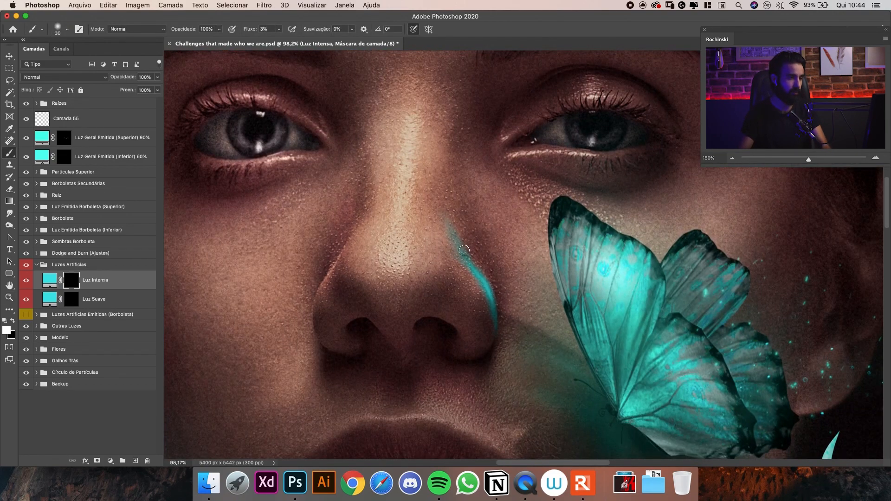
key(bracketright)
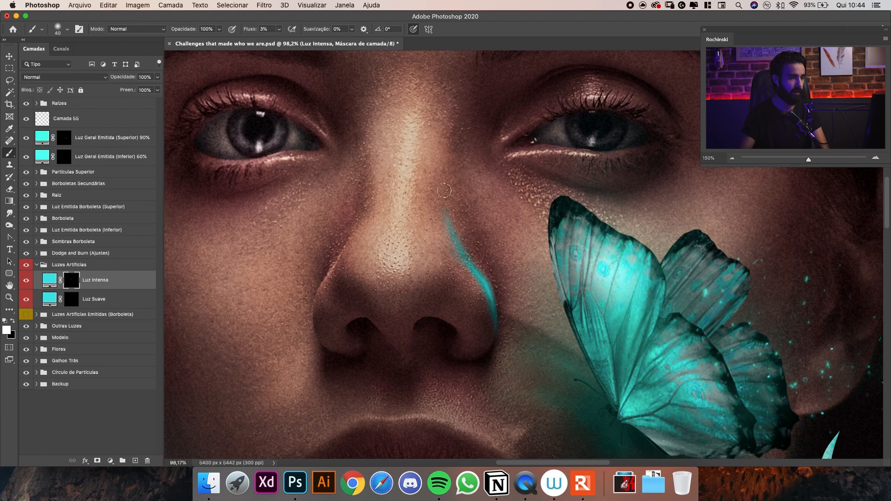
key(bracketright)
key(bracketright)
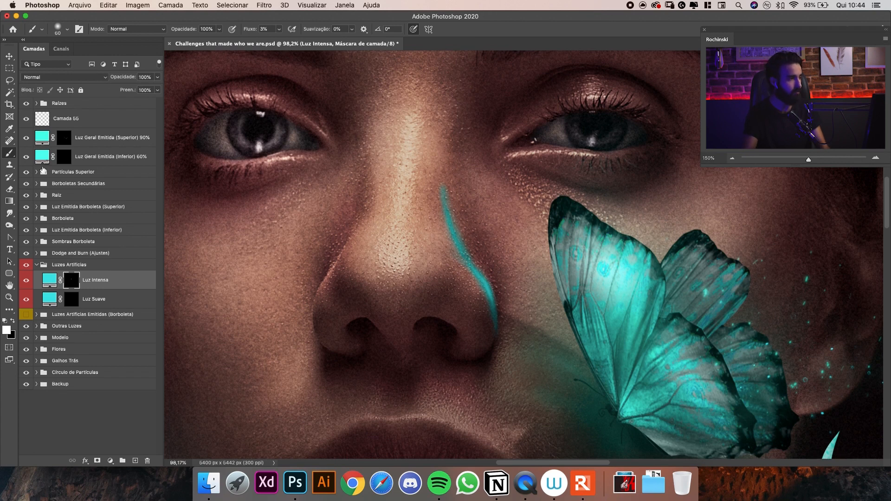
Fade the upper end of the Luz Intensa stroke with the Eraser and brush a short branch into the nostril crease.
key(e)
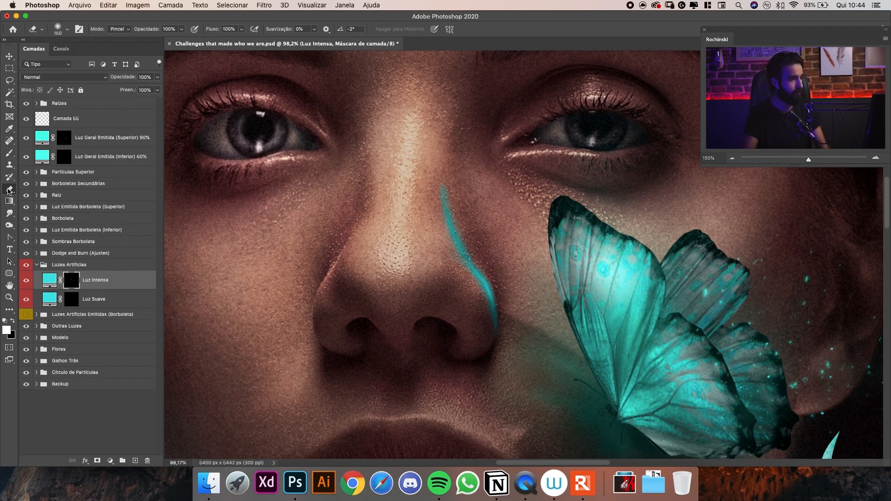
key(bracketleft)
key(bracketleft)
key(bracketleft)
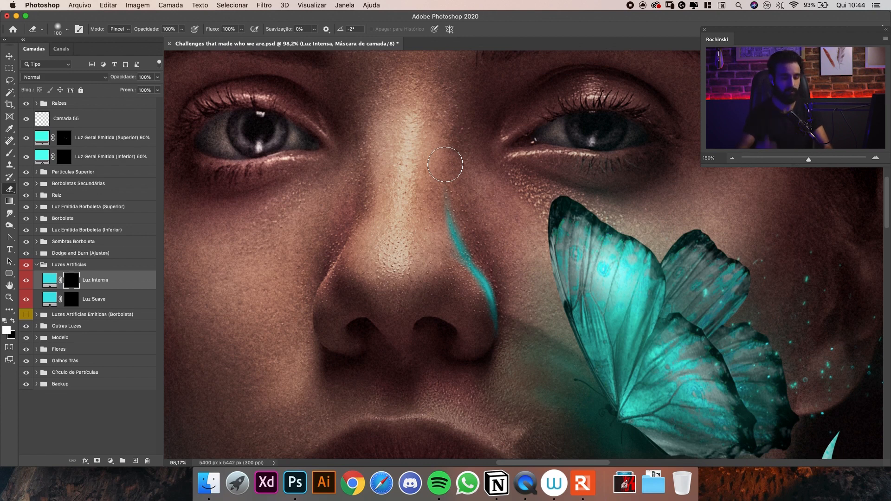
key(bracketright)
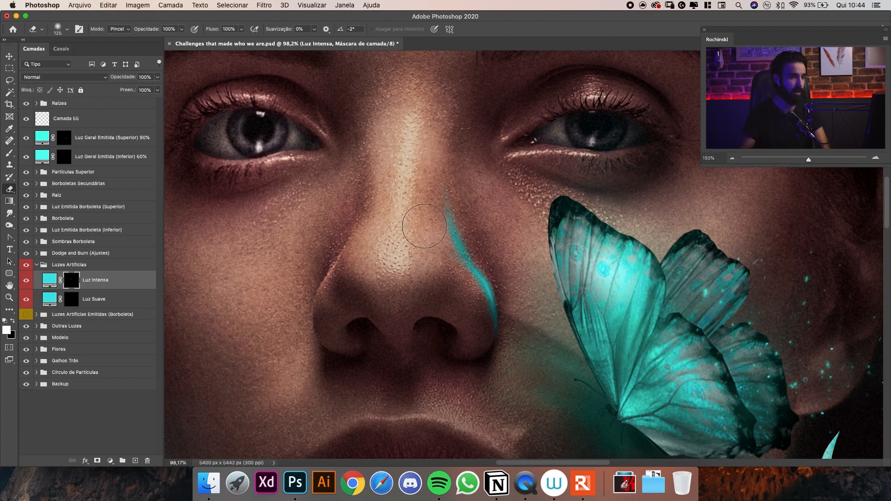
key(bracketleft)
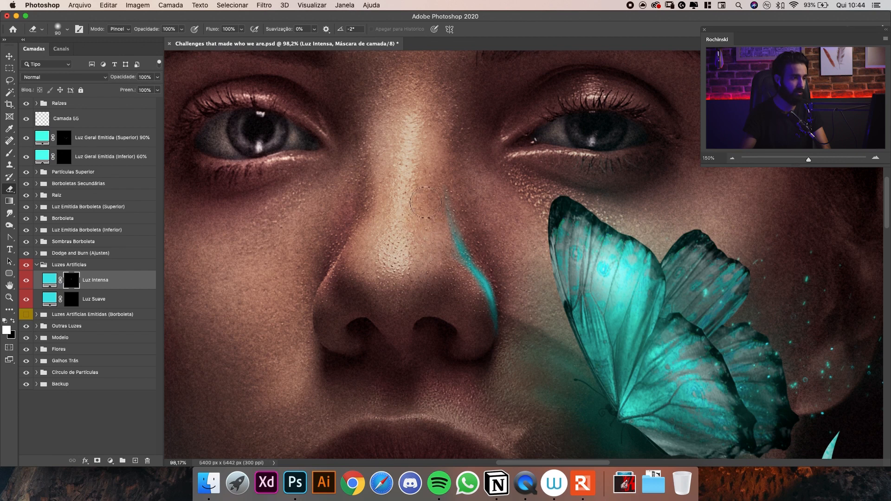
key(b)
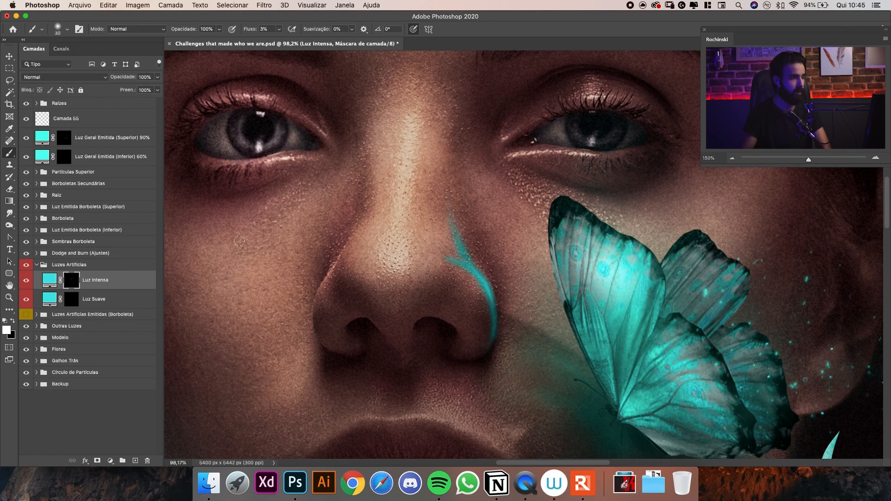
Paint a soft glow on the Luz Suave mask from the nostril up to the nose bridge, using larger soft brush sizes.
click(72, 300)
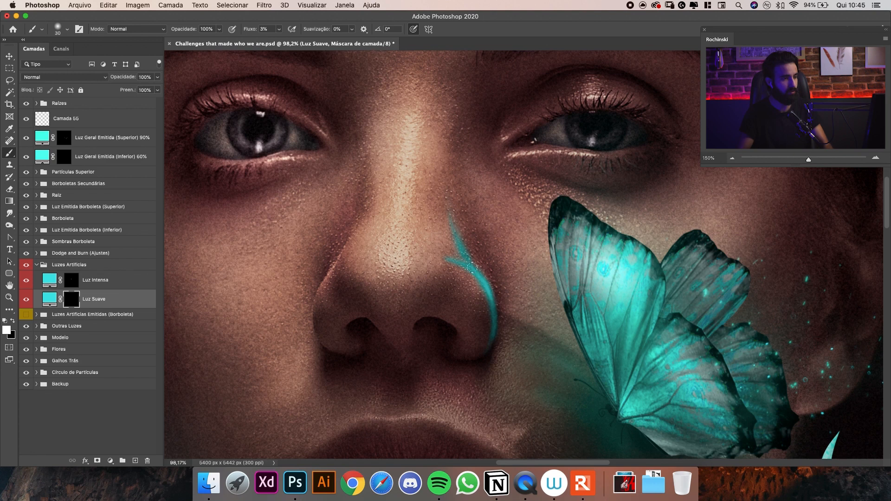
key(bracketright)
key(bracketright)
key(bracketright)
key(bracketright)
key(bracketright)
key(bracketright)
key(bracketright)
key(bracketright)
key(bracketright)
key(bracketright)
key(bracketright)
key(bracketleft)
key(bracketleft)
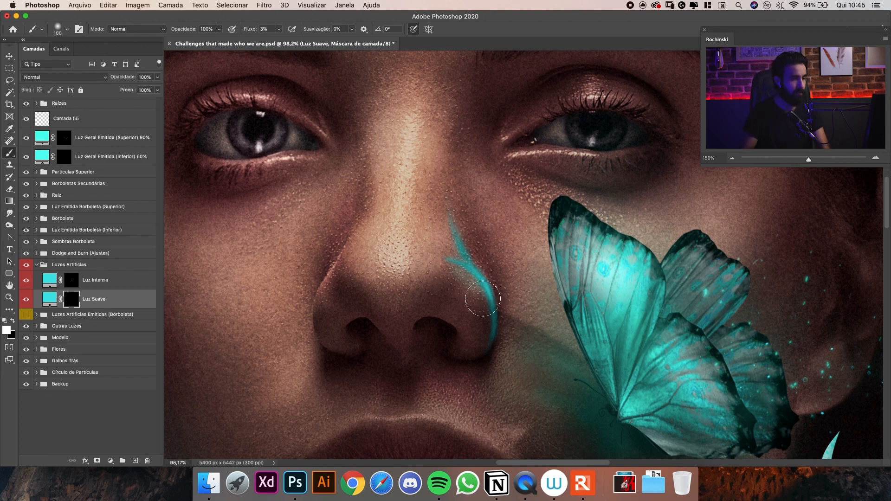
key(bracketright)
key(bracketright)
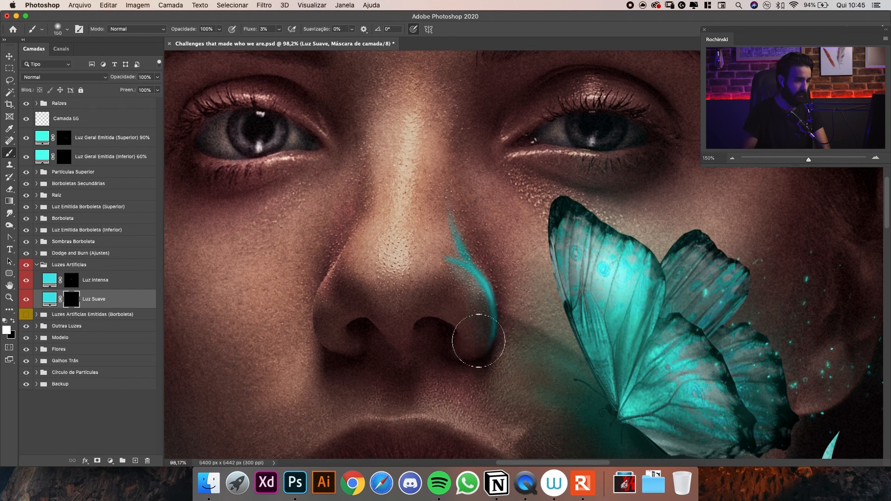
key(bracketright)
key(bracketright)
mouse_move(467, 334)
mouse_down()
mouse_move(453, 342)
mouse_move(464, 314)
mouse_move(441, 294)
mouse_move(471, 301)
mouse_move(445, 236)
mouse_move(447, 190)
mouse_up()
key(bracketleft)
key(bracketleft)
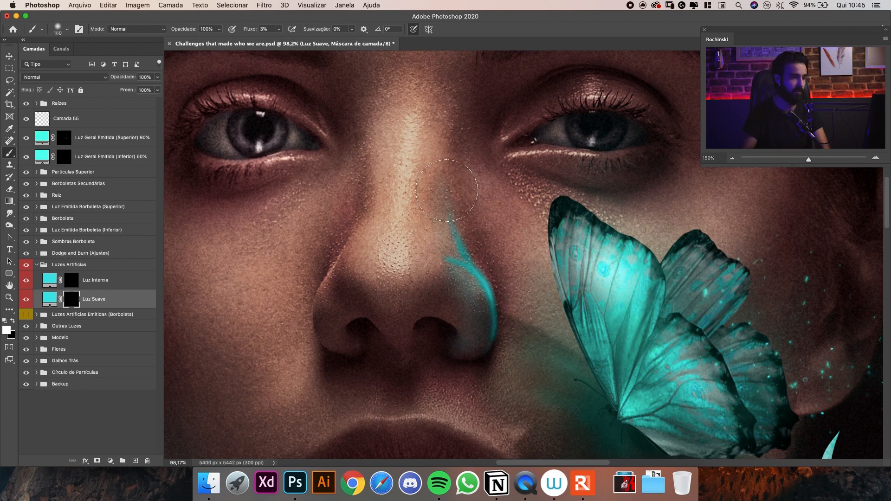
Intensify the Luz Suave glow along the nostril and the side of the nose, reducing the brush to 80 px.
key(bracketright)
key(bracketright)
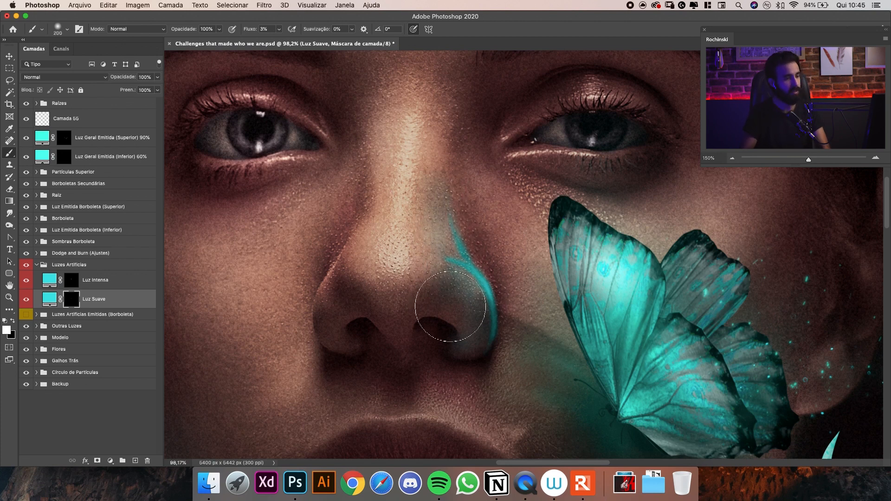
key(bracketright)
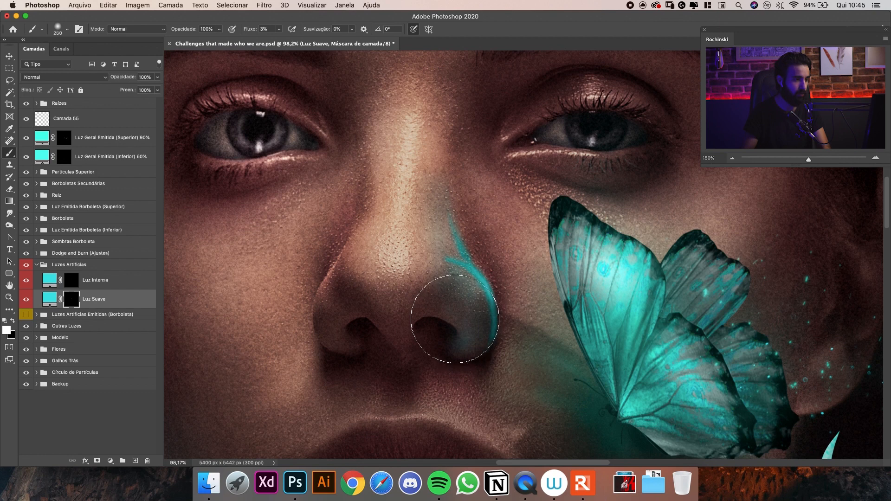
key(bracketleft)
key(bracketleft)
key(bracketleft)
key(bracketleft)
key(bracketleft)
key(bracketleft)
mouse_move(486, 330)
mouse_down()
mouse_move(480, 290)
mouse_move(449, 261)
mouse_up()
key(bracketleft)
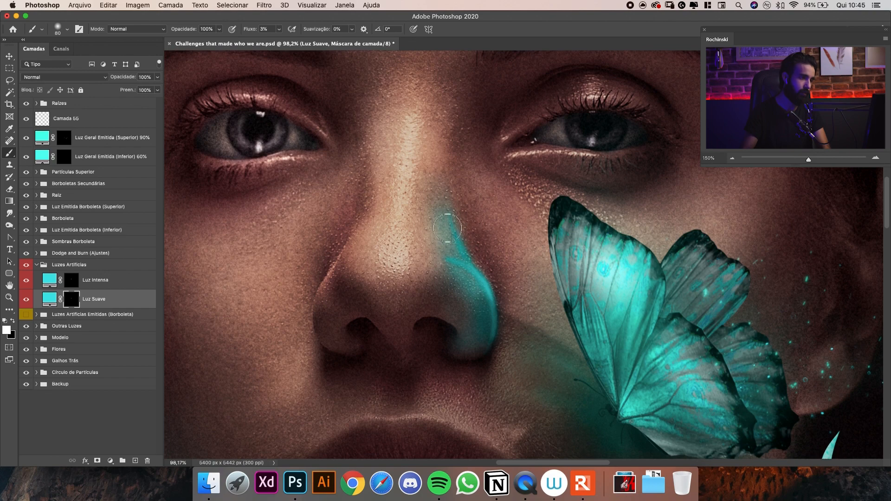
mouse_move(451, 226)
mouse_down()
mouse_move(457, 167)
mouse_move(460, 218)
mouse_move(460, 134)
mouse_move(455, 197)
mouse_move(448, 156)
mouse_move(449, 224)
mouse_up()
Erase the excess Luz Suave glow around the upper nose bridge with a soft Eraser enlarged to 600 px.
key(z)
key(b)
key(e)
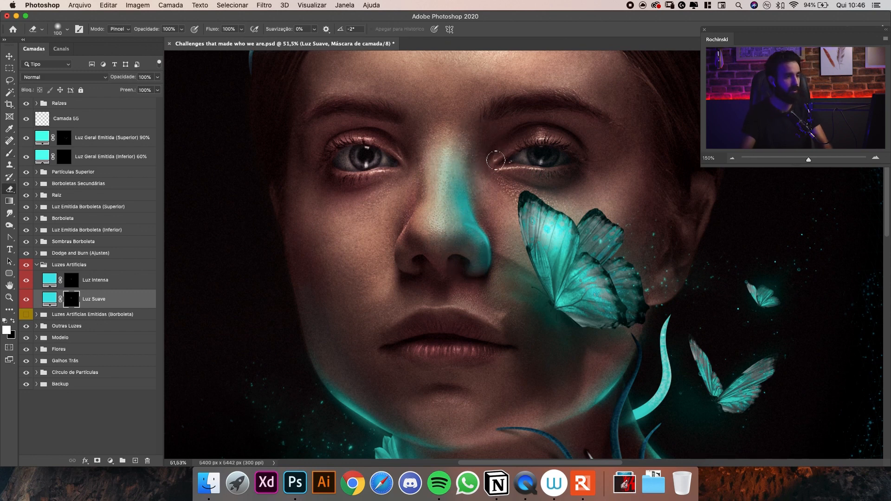
key(bracketright)
key(bracketright)
key(bracketright)
drag(488, 170, 507, 200)
key(bracketright)
key(bracketright)
key(bracketright)
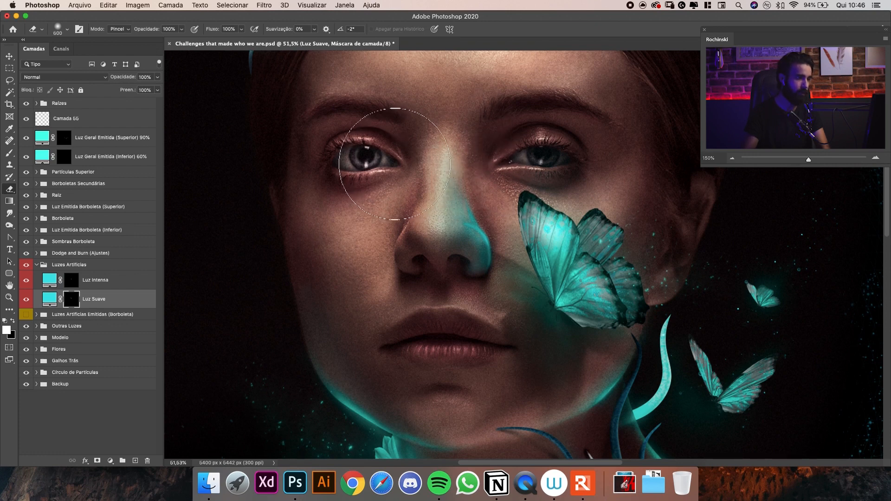
Check the Luz Suave layer's visibility, select its colour fill, and examine the painted light on the nose up close.
click(95, 279)
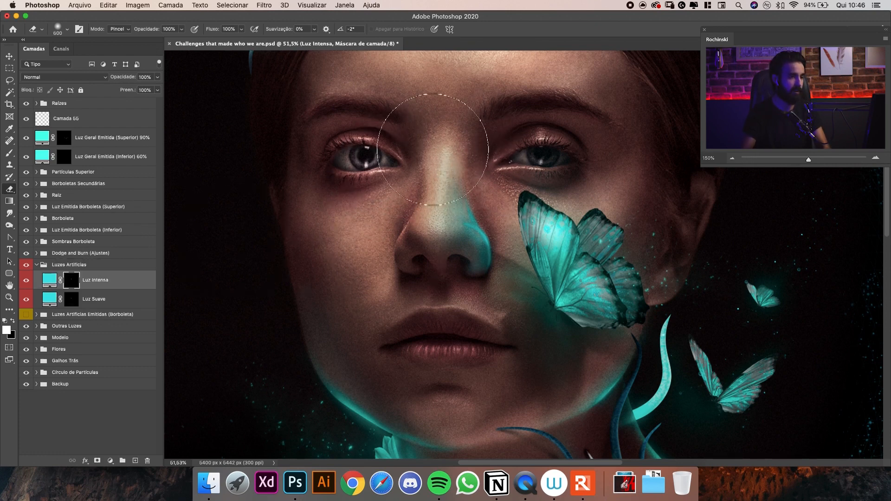
key(v)
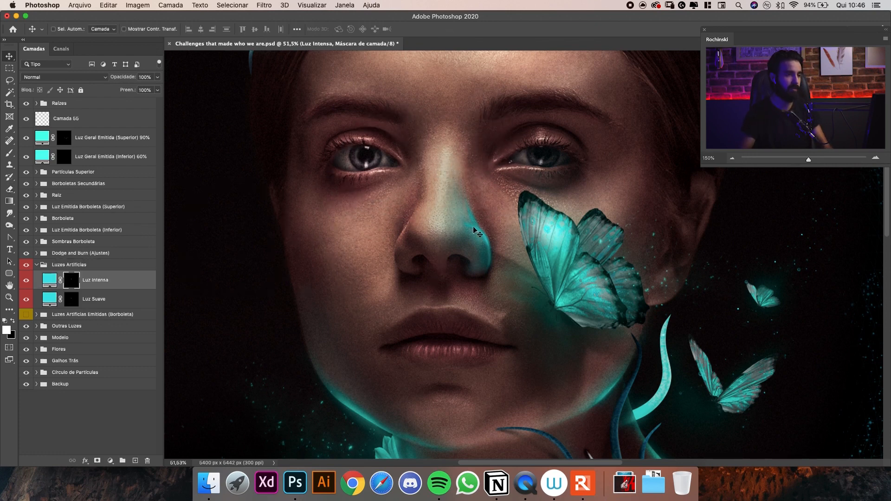
click(27, 300)
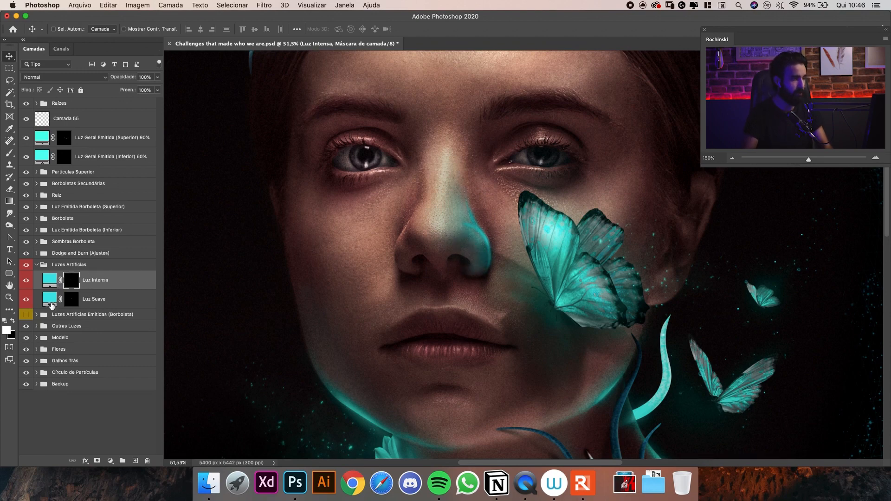
click(49, 298)
key(z)
mouse_move(483, 235)
mouse_down()
mouse_move(493, 227)
mouse_move(482, 236)
mouse_up()
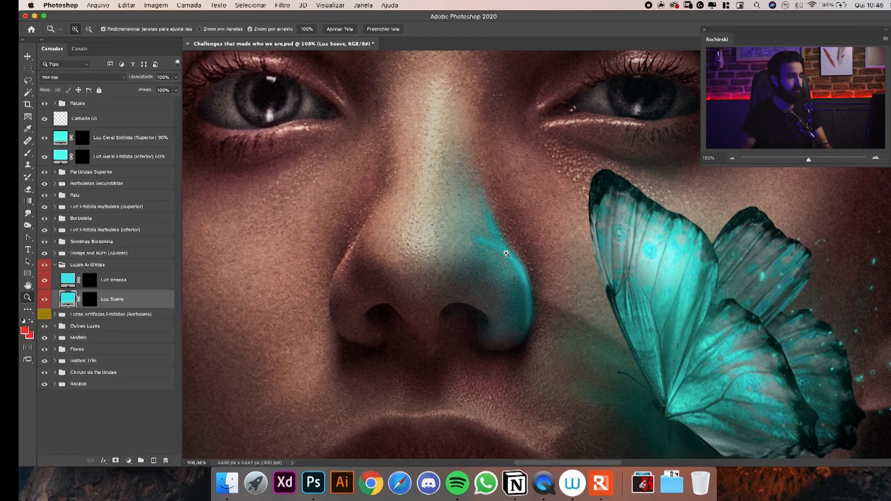
key(v)
drag(540, 237, 537, 239)
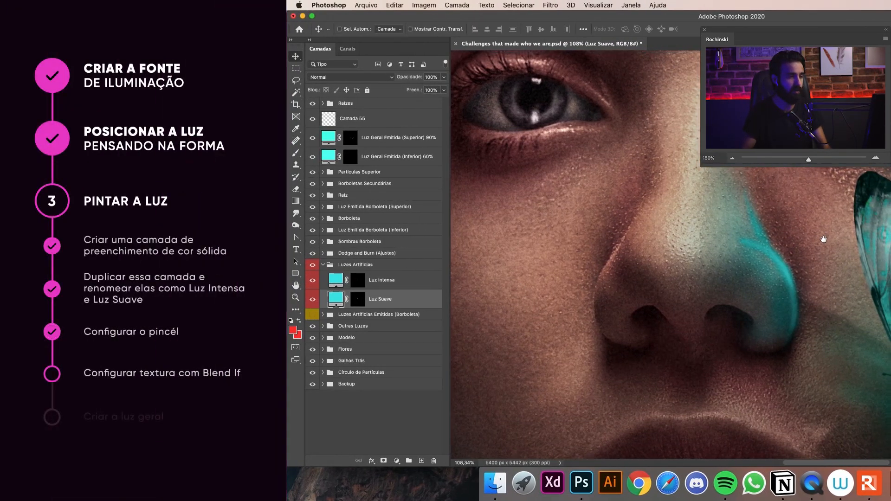
Open the blending options of the Luz Suave layer and move the dialog clear of the nose.
drag(823, 239, 819, 255)
drag(801, 298, 796, 305)
drag(766, 252, 794, 223)
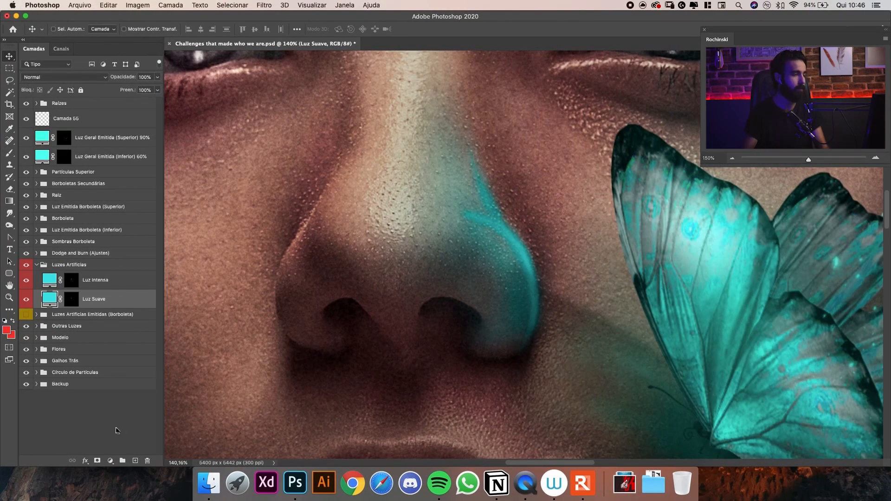
click(86, 461)
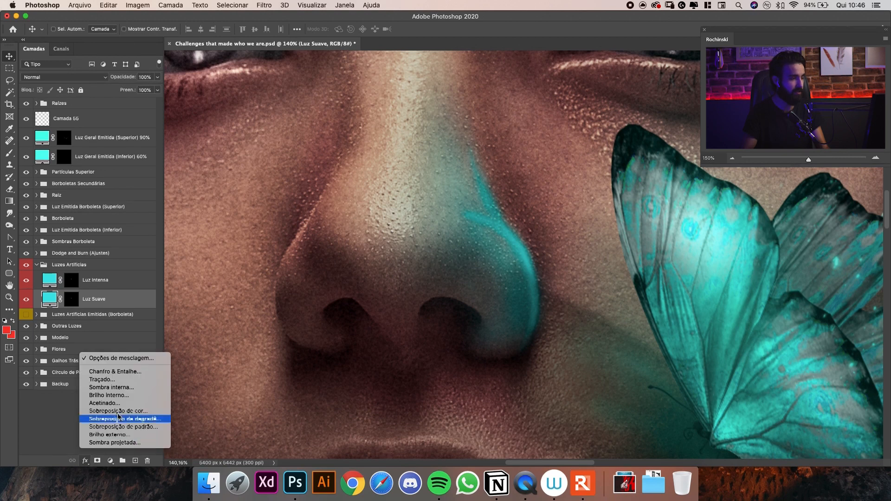
click(121, 359)
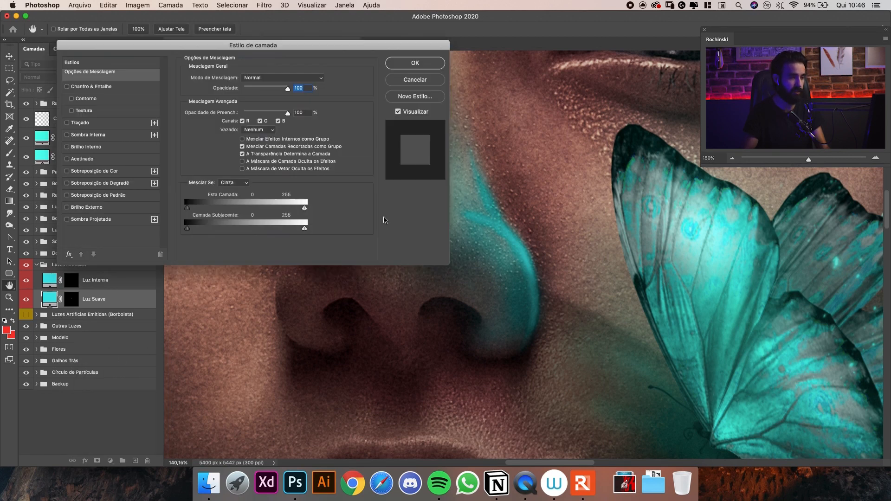
drag(253, 45, 715, 39)
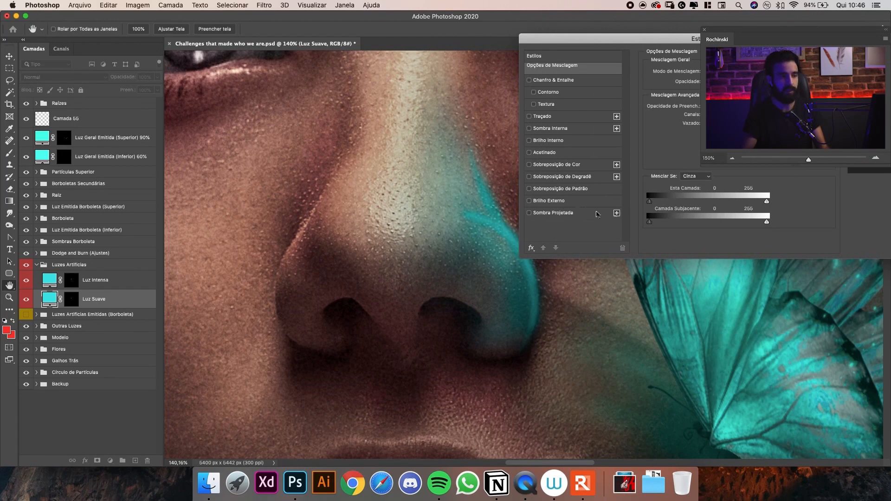
drag(449, 235, 388, 244)
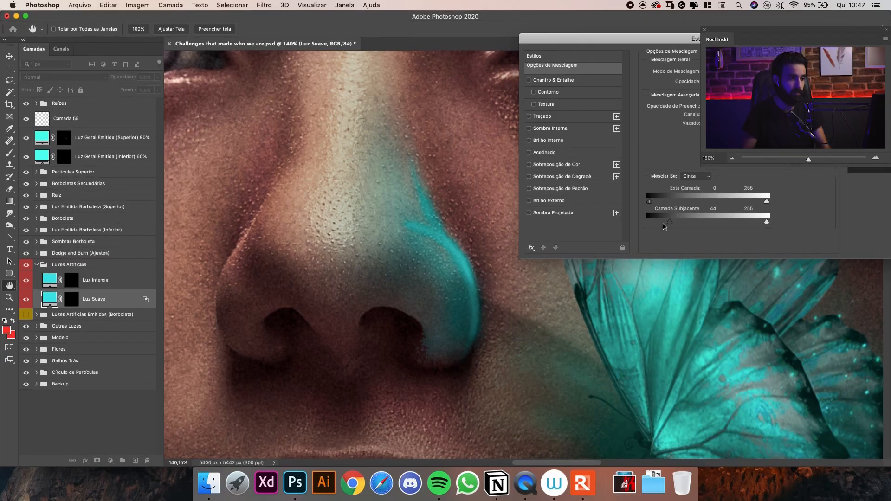
Split the Luz Suave layer's Blend If dark slider for the underlying layer to 23 / 110 and apply it.
drag(649, 222, 682, 226)
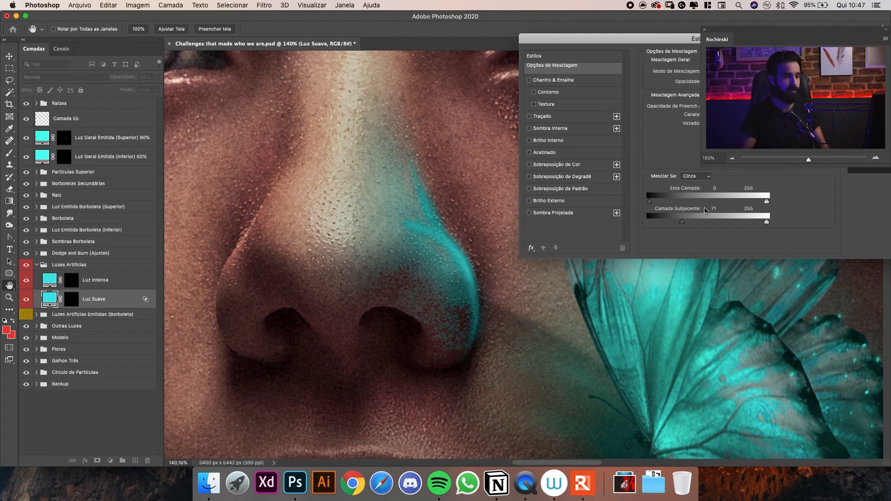
drag(703, 226, 705, 225)
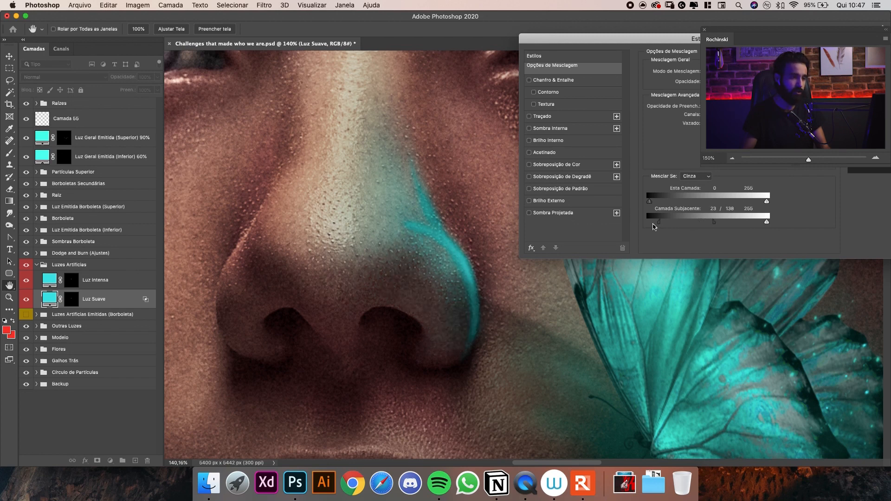
key(super+minus)
key(super+minus)
key(super+minus)
key(super+minus)
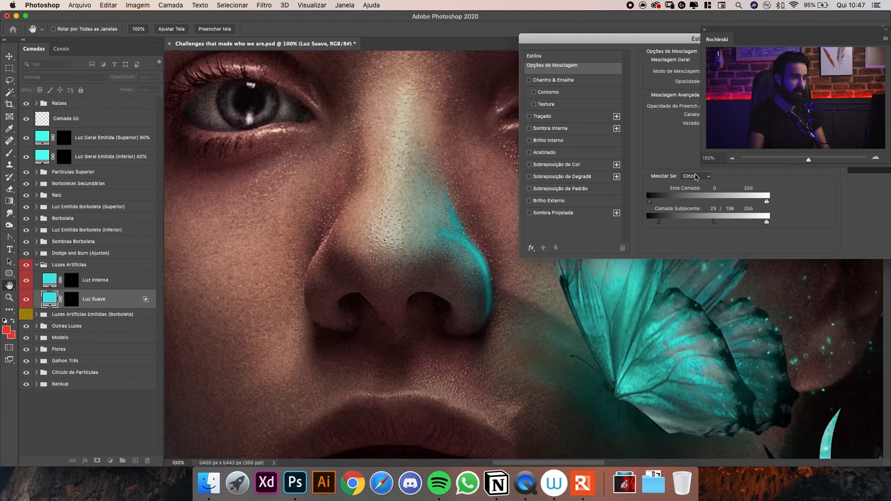
key(super+plus)
key(super+plus)
key(super+plus)
key(super+plus)
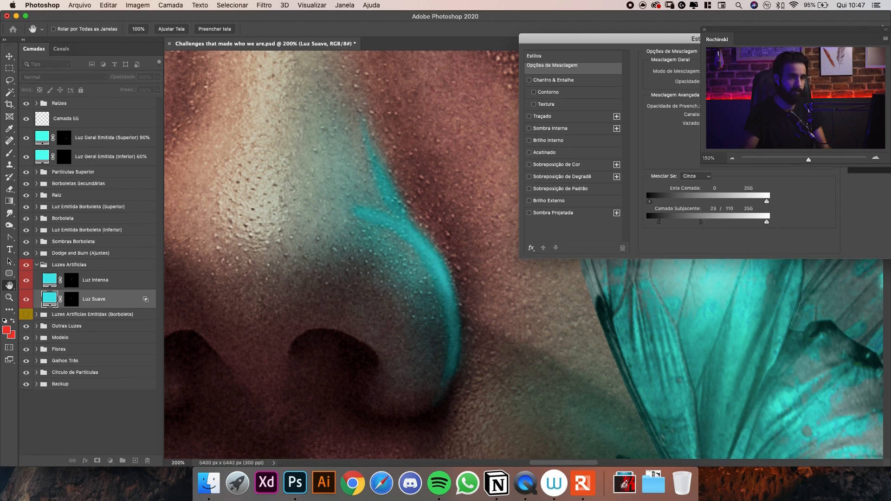
key(Return)
Split the Luz Intensa layer's Blend If dark slider for the underlying layer to 61 / 131 and apply it.
scroll(520, 195, left, 5)
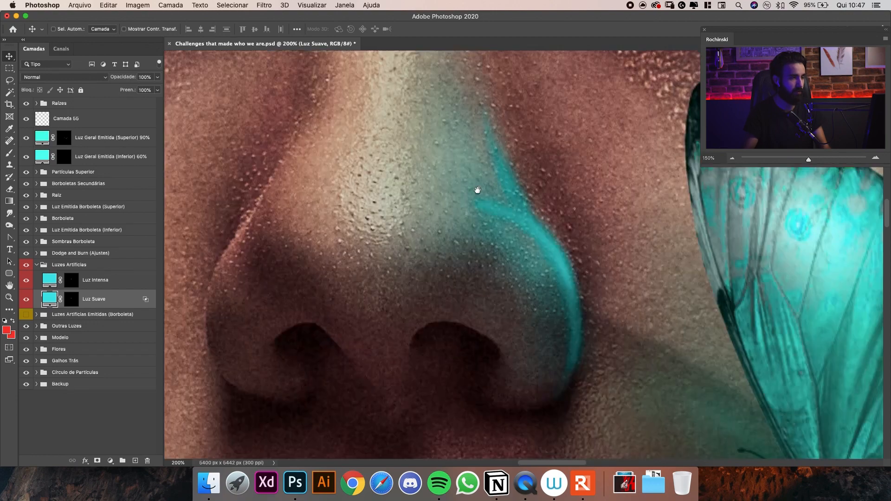
scroll(484, 198, up, 2)
double_click(140, 282)
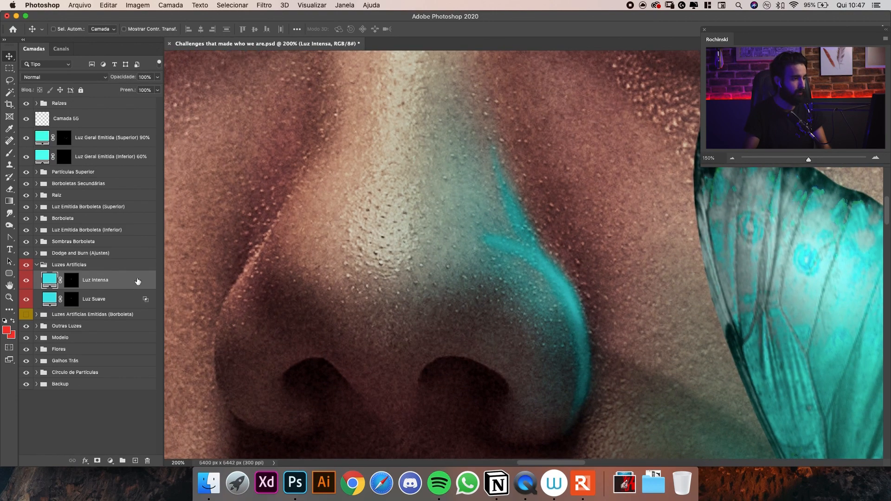
drag(664, 39, 714, 30)
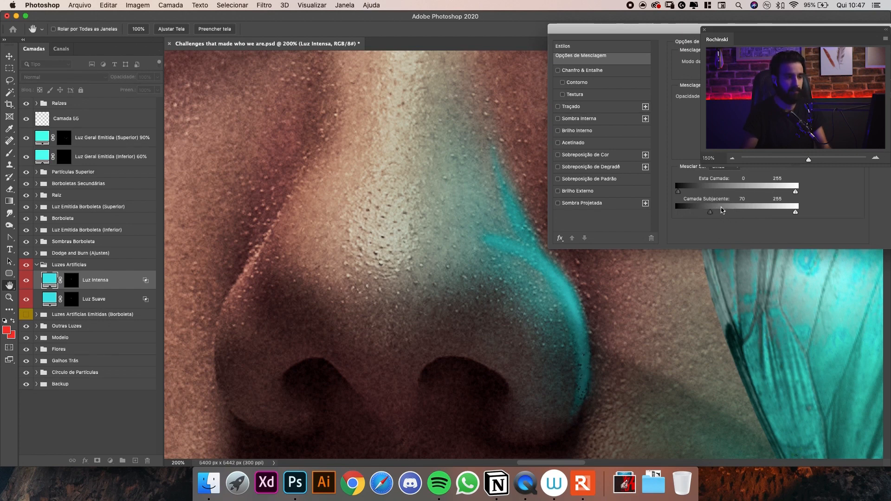
drag(713, 215, 730, 216)
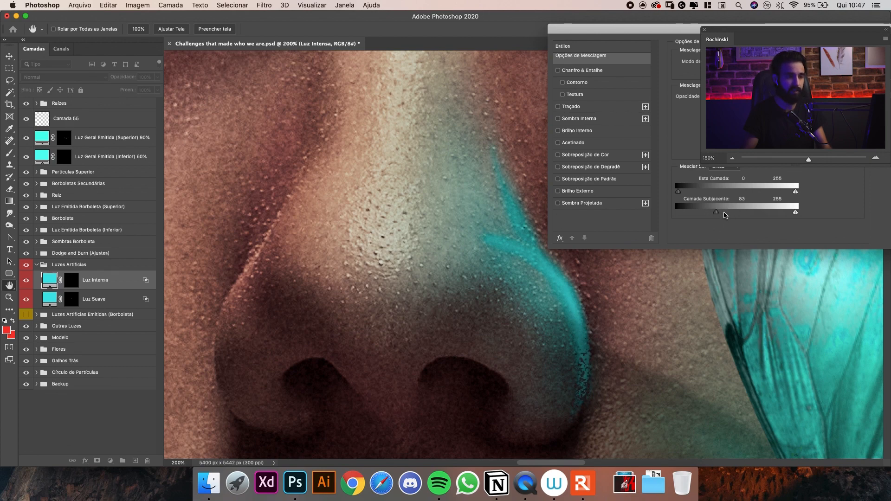
drag(728, 213, 730, 213)
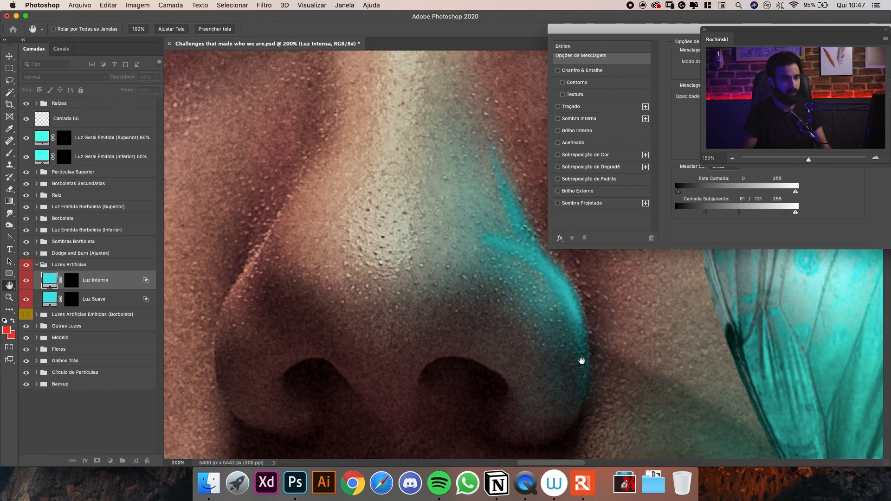
key(Return)
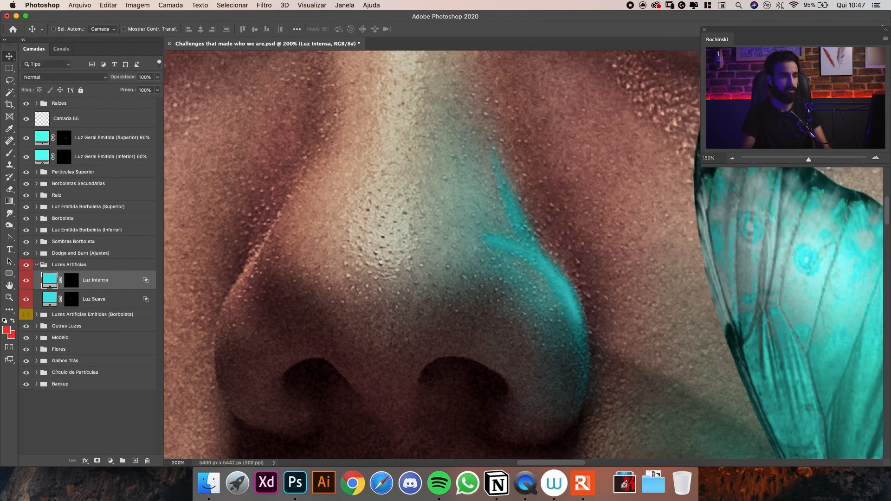
Examine how the turquoise light blends with the skin texture of the nose, both across the whole face and up close.
key(super+minus)
key(super+minus)
key(super+minus)
key(super+minus)
key(super+minus)
key(super+minus)
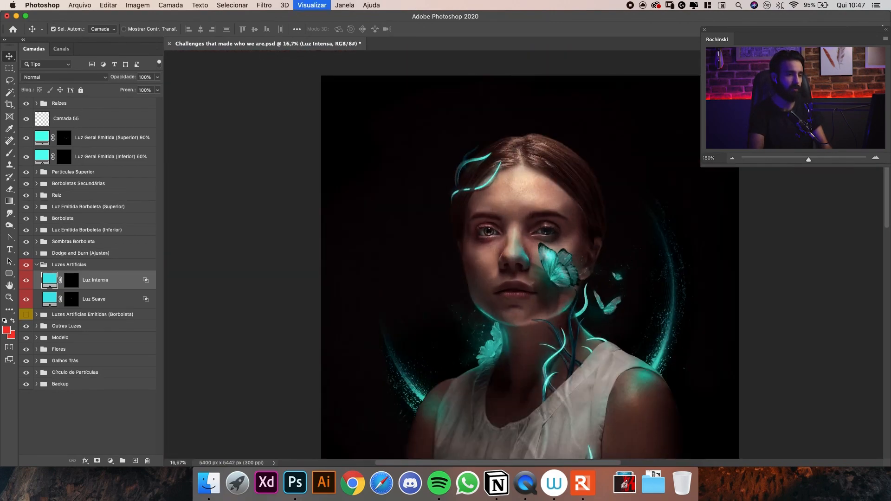
key(super+plus)
key(super+plus)
key(super+plus)
drag(508, 251, 506, 296)
key(z)
drag(577, 293, 599, 294)
key(v)
drag(545, 221, 553, 243)
scroll(487, 223, down, 2)
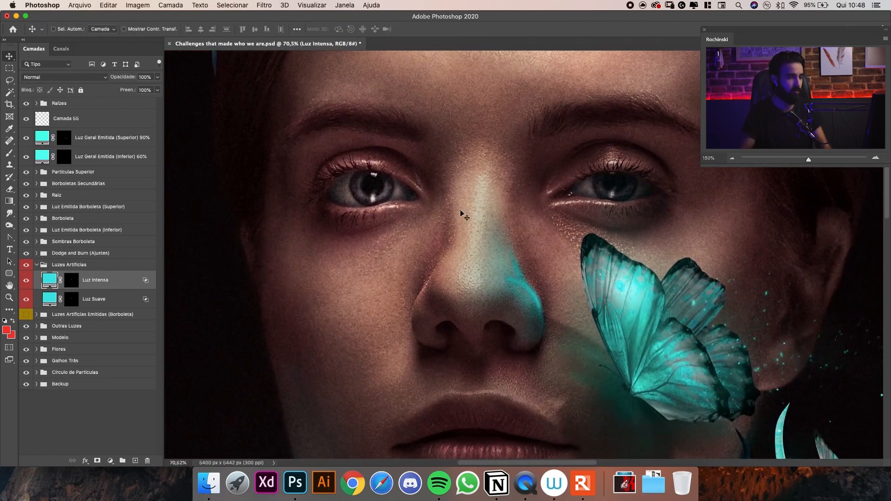
drag(537, 285, 561, 281)
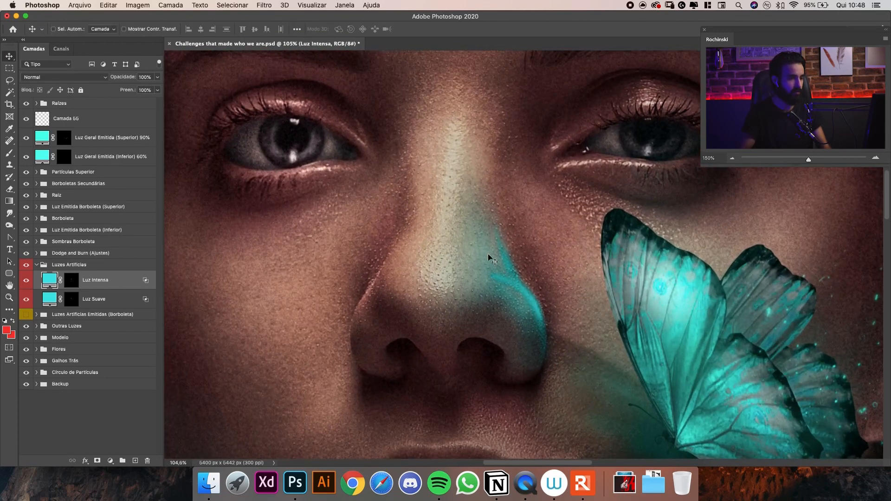
drag(524, 306, 557, 306)
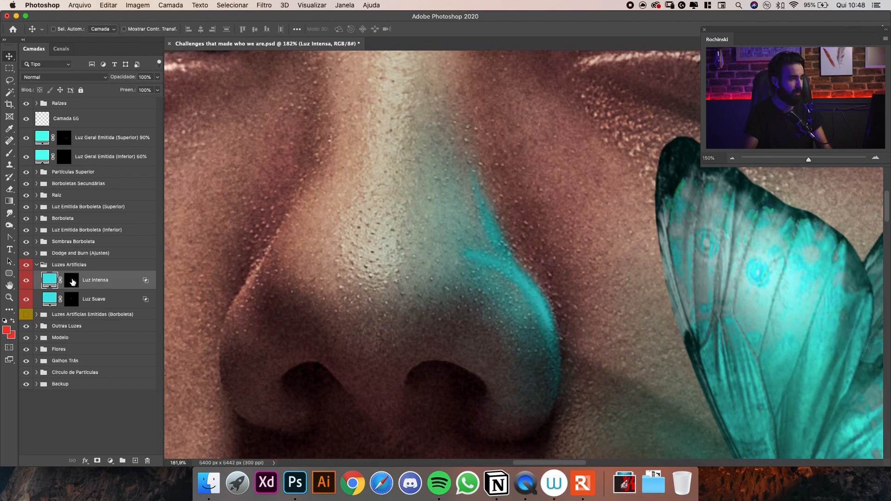
Target the Luz Intensa mask with the Brush tool and white as the foreground colour.
click(73, 281)
key(d)
key(x)
key(b)
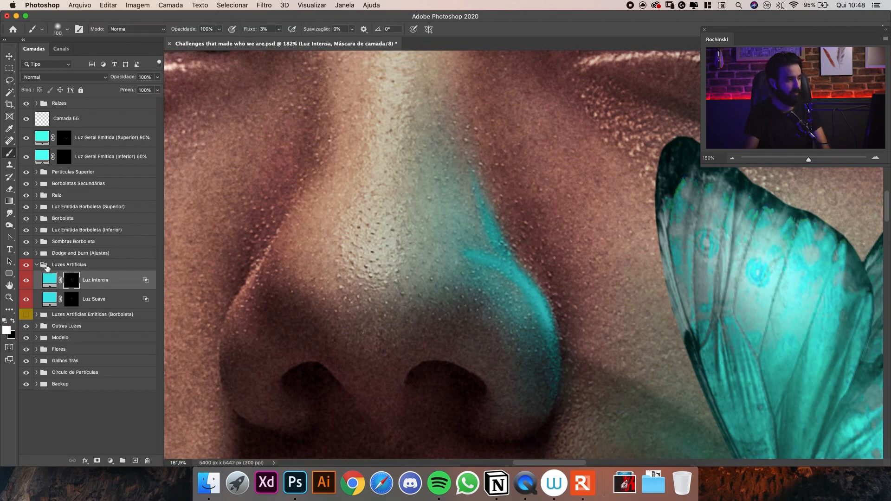
Compare the Luzes Artificias group with the Luzes Artificias Emitidas (Borboleta) group by switching their visibility, leaving only the former visible.
click(37, 265)
click(26, 265)
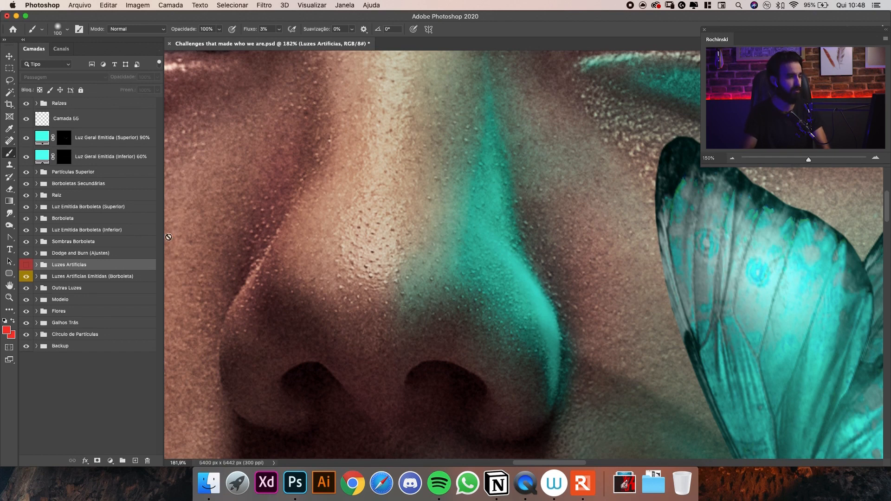
click(26, 265)
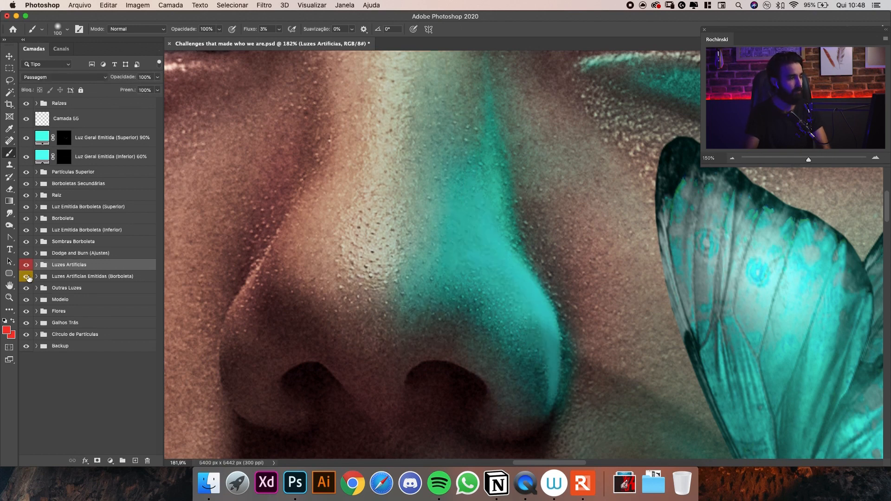
click(26, 277)
click(37, 265)
scroll(482, 209, down, 1)
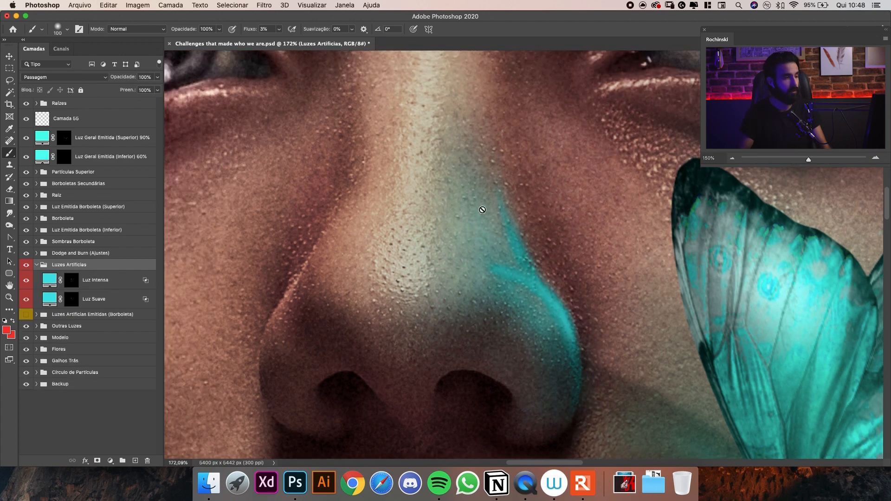
drag(543, 279, 544, 239)
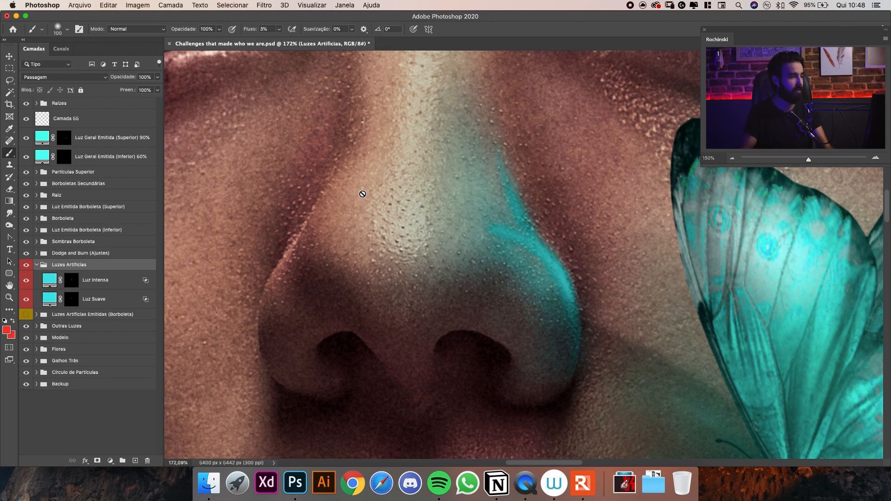
Extend the intense light up the side of the nose on the Luz Intensa mask, enlarging the brush from 20 to 60 px.
click(71, 279)
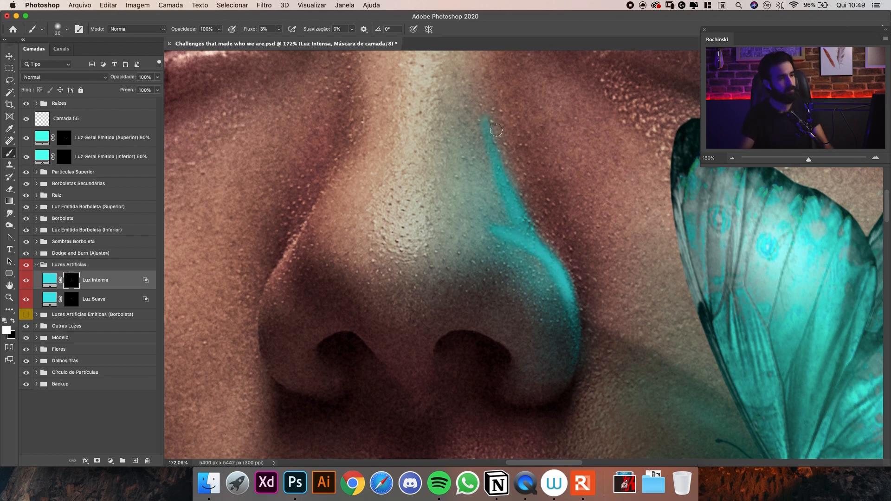
scroll(515, 194, down, 5)
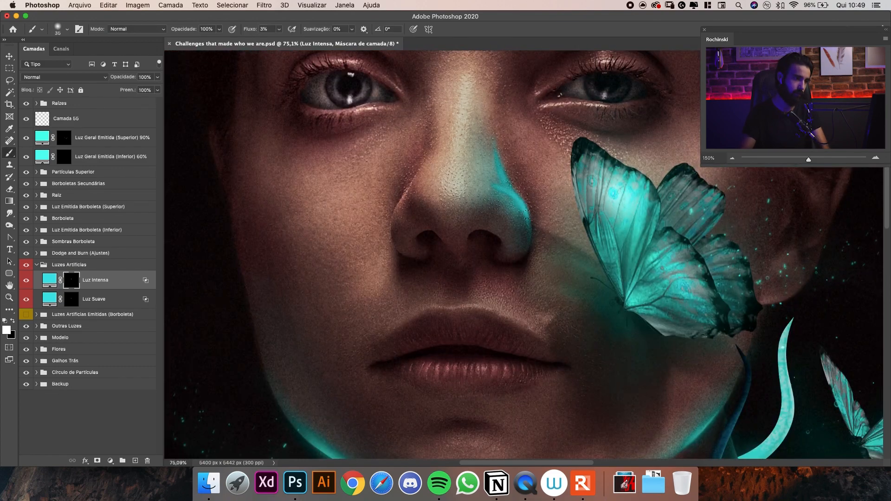
mouse_move(491, 171)
mouse_down()
mouse_move(421, 190)
mouse_move(511, 166)
mouse_up()
key(backslash)
key(backslash)
key(bracketright)
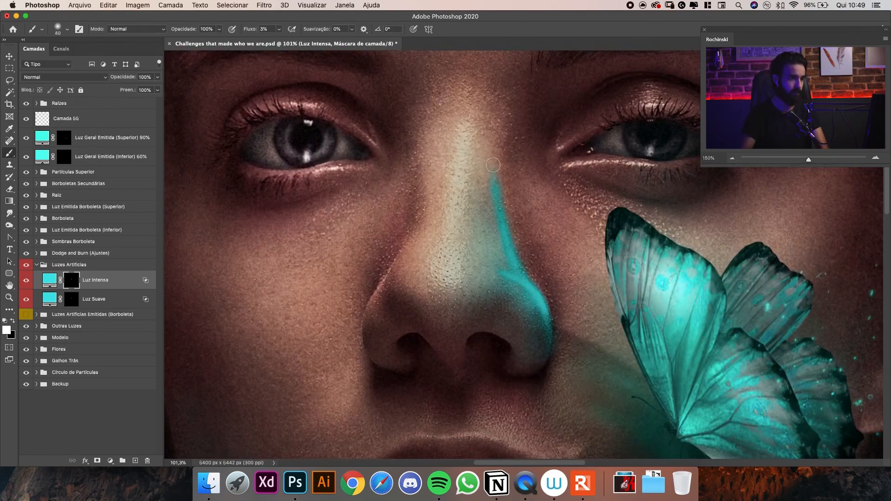
Thin and trim the upper end of the Luz Intensa streak near the nose bridge with a soft Eraser reduced to 90 px.
key(e)
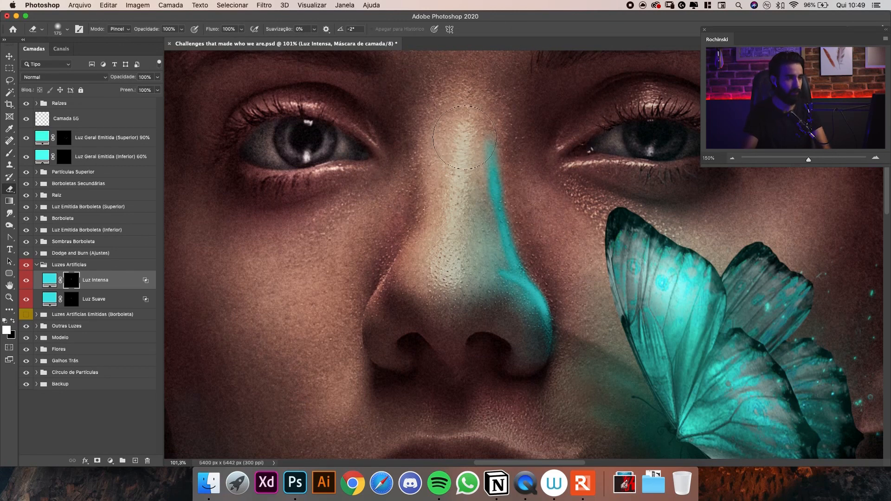
mouse_move(453, 154)
mouse_down()
mouse_move(452, 183)
mouse_move(468, 204)
mouse_move(464, 176)
mouse_move(476, 138)
mouse_up()
key(bracketleft)
key(bracketleft)
key(bracketleft)
key(bracketleft)
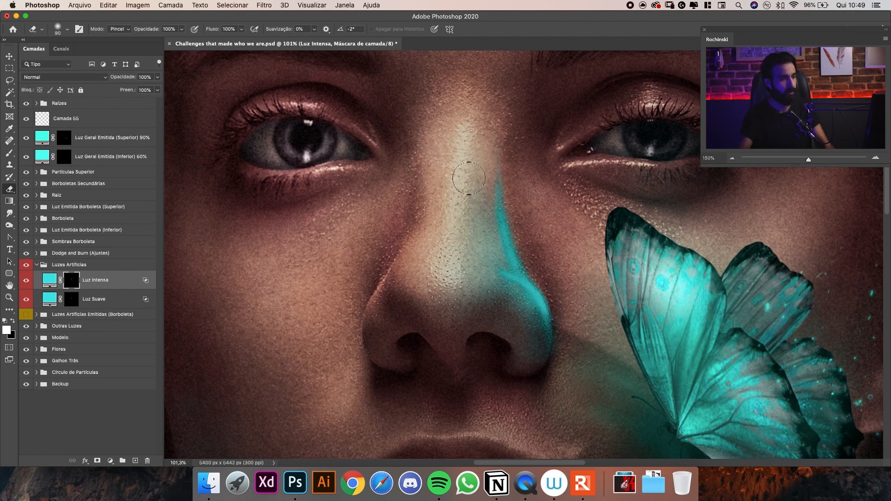
Paint a soft glow beside the nose streak on the Luz Suave mask with 1% brush flow and brush sizes up to 60 px.
key(b)
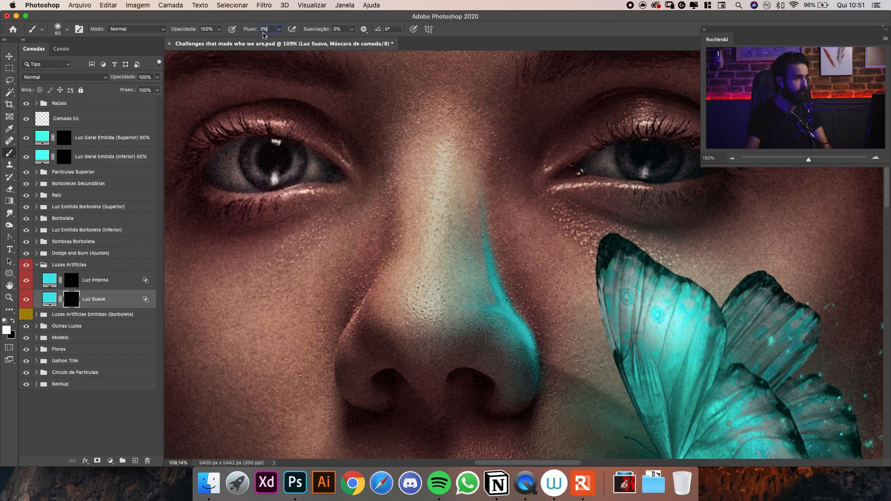
key(super+plus)
key(super+plus)
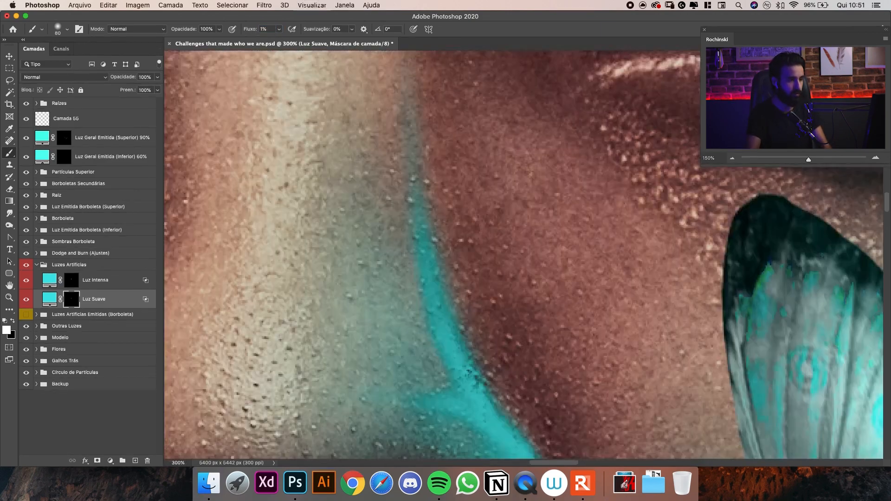
key(z)
mouse_move(472, 227)
mouse_down()
mouse_move(440, 232)
mouse_move(455, 246)
mouse_up()
key(b)
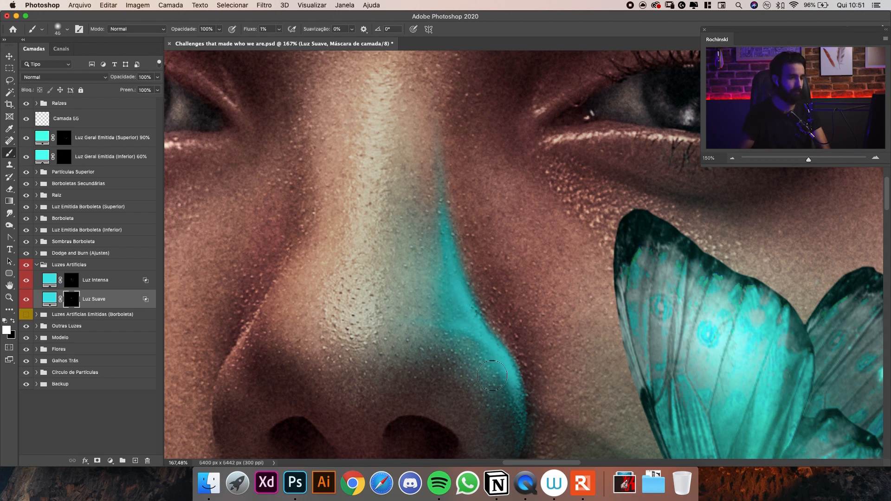
key(bracketright)
key(bracketright)
Examine the painted nose light at 100% and 50% zoom against the whole face and the butterfly.
key(super+1)
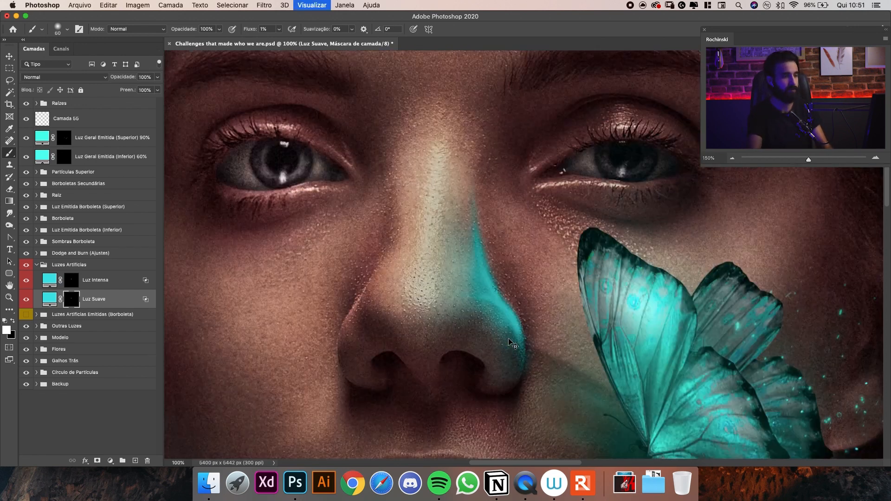
key(super+minus)
key(super+minus)
key(super+minus)
key(super+minus)
key(super+minus)
key(super+minus)
key(super+equal)
key(super+equal)
key(super+equal)
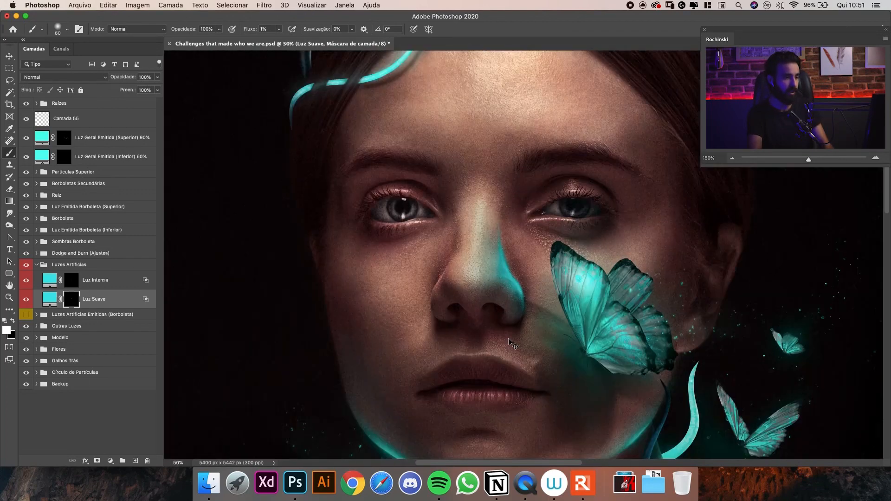
drag(533, 247, 519, 284)
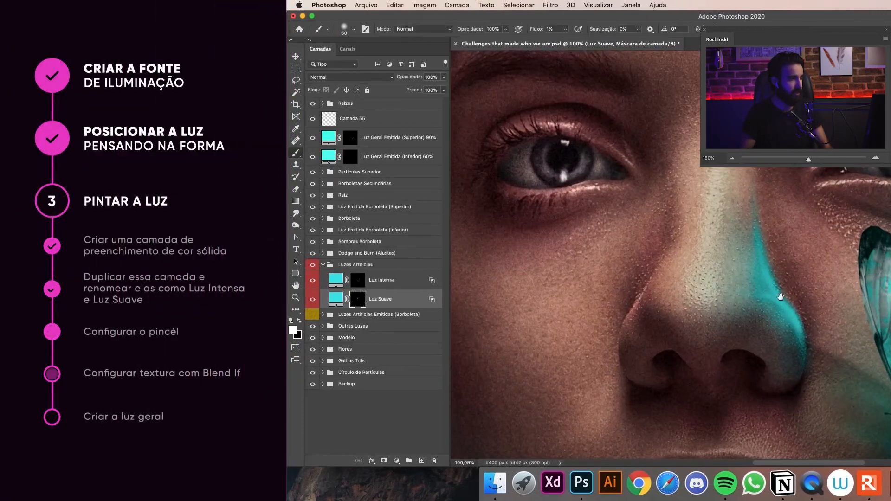
Duplicate the Luz Suave layer above Luz Intensa and name the copy Luz.
drag(780, 297, 794, 279)
key(v)
click(398, 280)
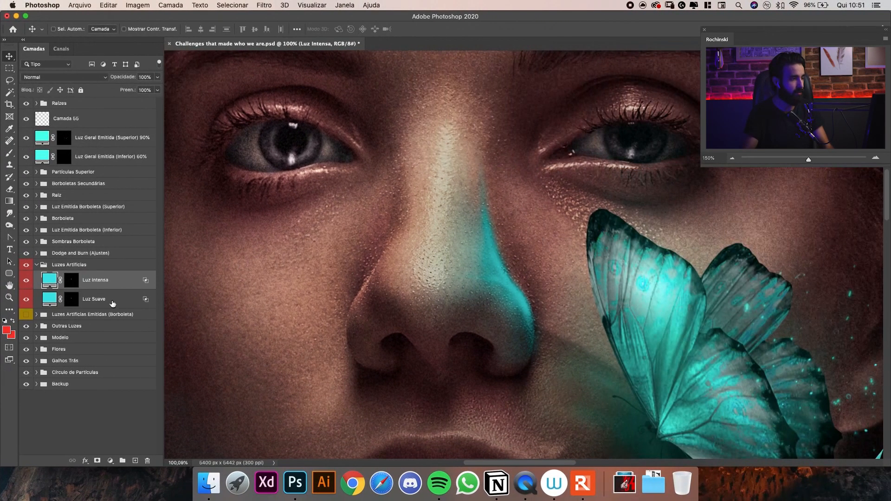
drag(396, 301, 400, 268)
drag(114, 269, 116, 270)
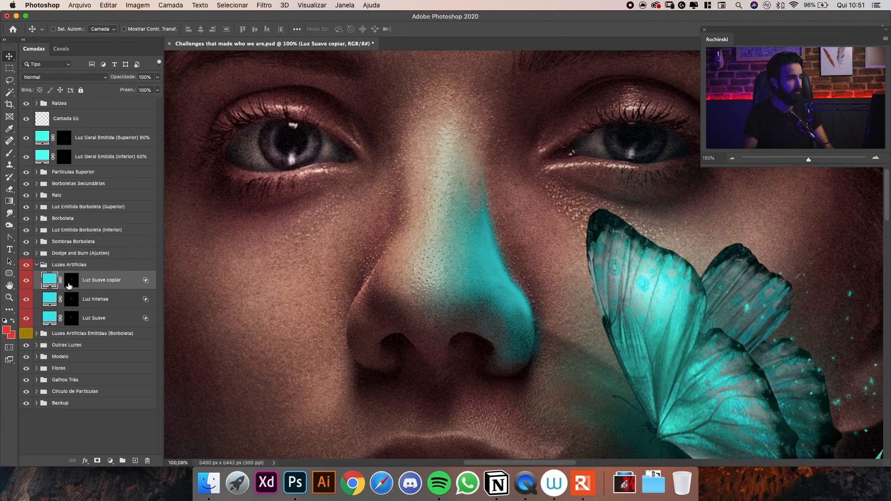
text(Luz)
key(Return)
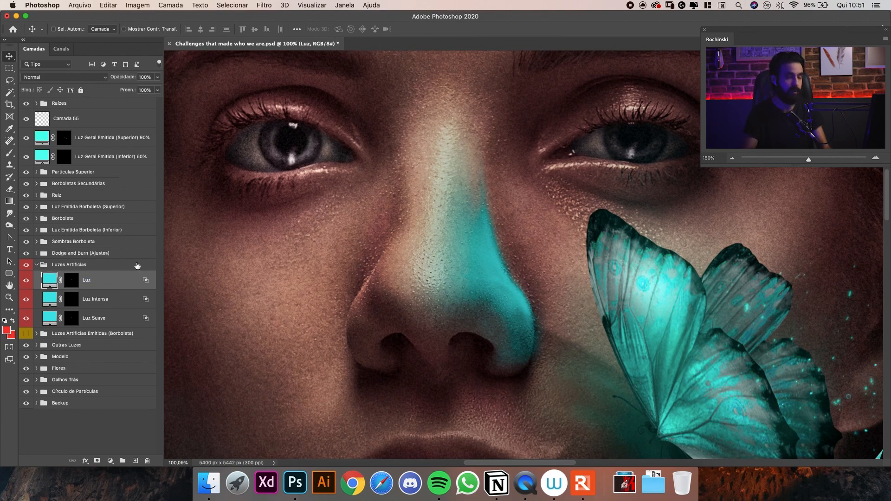
Clear the layer style from the Luz layer and fill its mask with black.
right_click(144, 280)
click(117, 280)
right_click(123, 280)
click(155, 289)
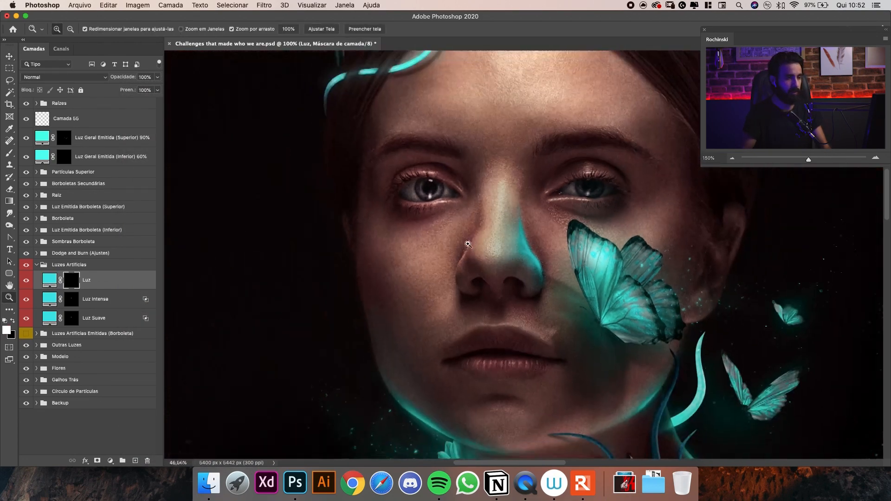
drag(497, 234, 528, 245)
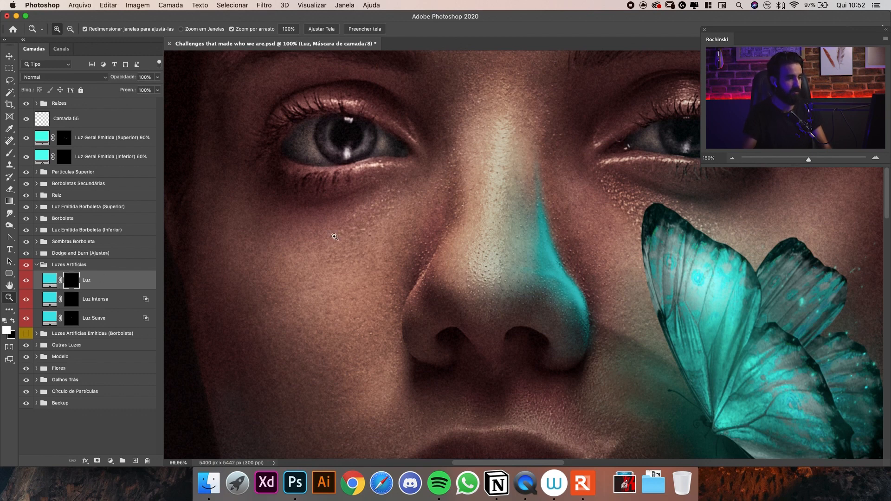
Paint light along the nostril and side of the nose on the Luz mask with 3% flow, enlarging the brush to 125 px.
key(b)
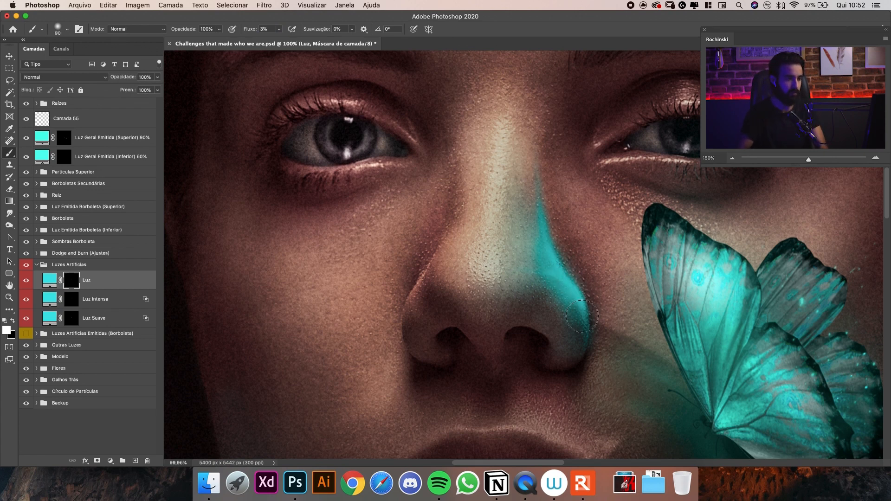
key(bracketright)
key(bracketright)
drag(577, 343, 583, 308)
mouse_move(552, 237)
mouse_down()
mouse_move(562, 271)
mouse_move(531, 159)
mouse_move(553, 282)
mouse_up()
key(bracketright)
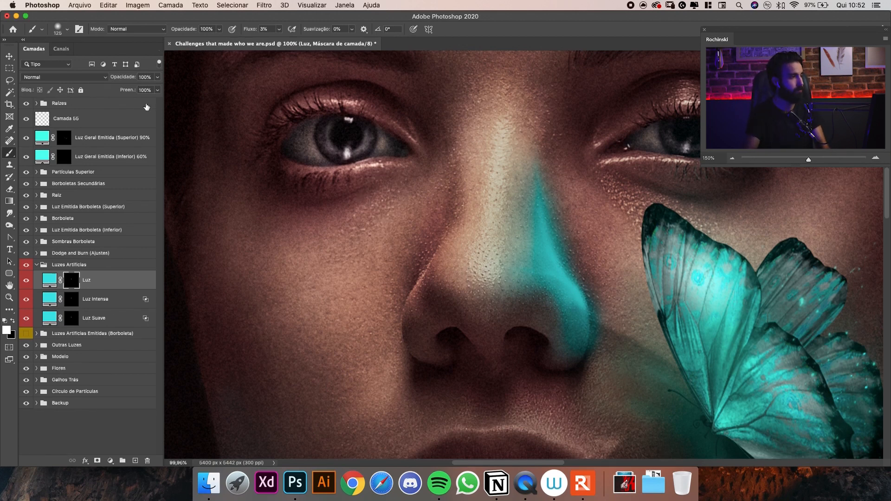
Set the Luz layer's blending mode to Luz Indireta and compare the nose with the layer hidden and shown.
click(65, 77)
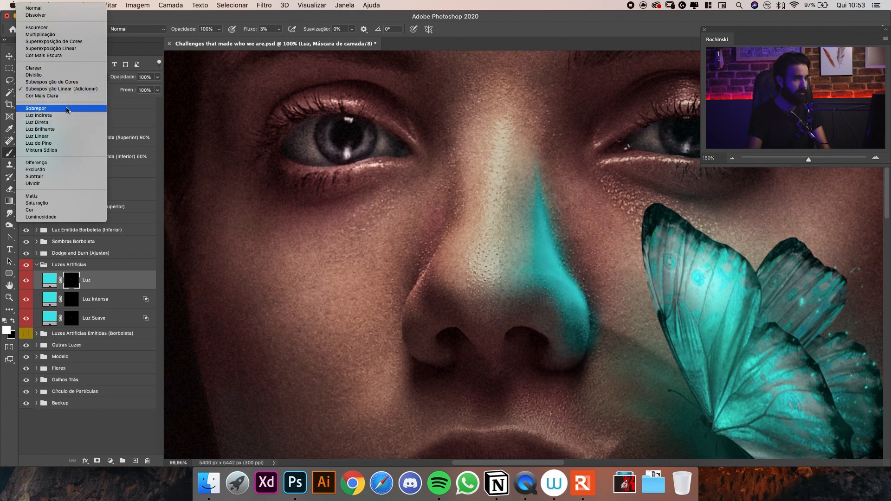
click(66, 115)
click(28, 282)
click(28, 282)
click(28, 284)
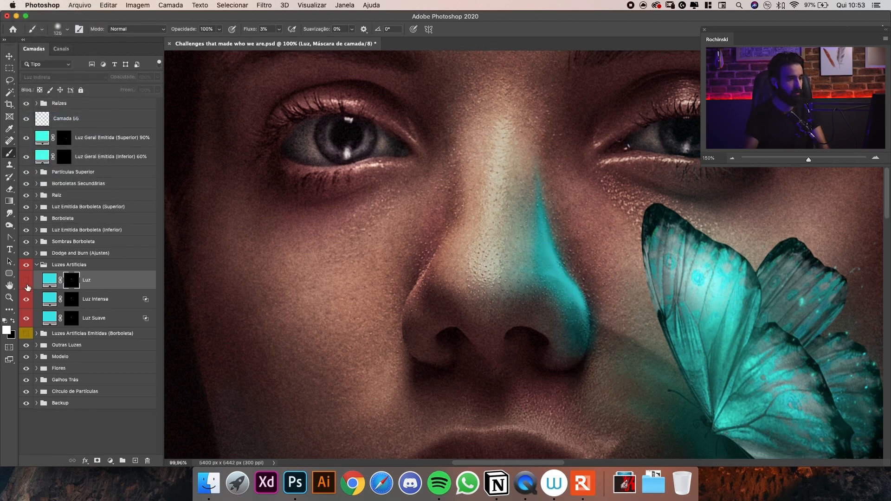
click(31, 284)
key(super+minus)
key(super+minus)
key(super+minus)
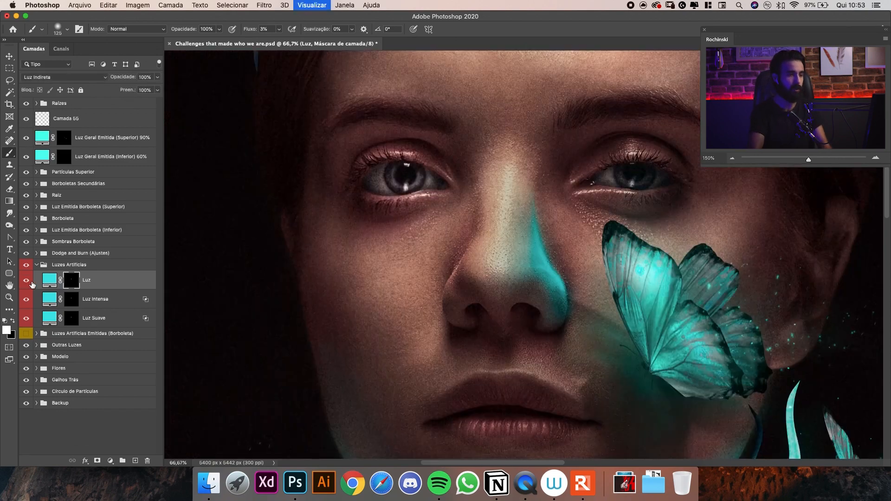
Paint more soft light from the nostril up toward the nose bridge on the Luz mask with an enlarged brush.
key(z)
mouse_move(534, 259)
mouse_down()
mouse_move(573, 270)
mouse_move(542, 269)
mouse_up()
key(b)
key(space)
key(x)
key(backslash)
key(backslash)
key(x)
key(bracketright)
key(bracketright)
mouse_move(550, 293)
mouse_down()
mouse_move(531, 234)
mouse_move(523, 227)
mouse_move(547, 286)
mouse_move(511, 208)
mouse_move(538, 266)
mouse_move(499, 156)
mouse_move(510, 207)
mouse_move(513, 217)
mouse_move(487, 115)
mouse_move(502, 226)
mouse_move(482, 133)
mouse_move(507, 217)
mouse_move(516, 218)
mouse_move(505, 182)
mouse_move(489, 139)
mouse_move(531, 289)
mouse_move(540, 203)
mouse_up()
Refine the bright highlight on the side of the nose on the Luz mask with a fine brush of 10 to 15 px.
key(bracketright)
key(bracketright)
key(bracketright)
key(bracketright)
key(bracketleft)
key(bracketleft)
key(super+plus)
key(bracketleft)
key(bracketleft)
key(bracketleft)
key(bracketleft)
key(bracketleft)
key(bracketleft)
key(bracketleft)
key(bracketleft)
key(bracketleft)
key(bracketleft)
key(bracketleft)
key(bracketleft)
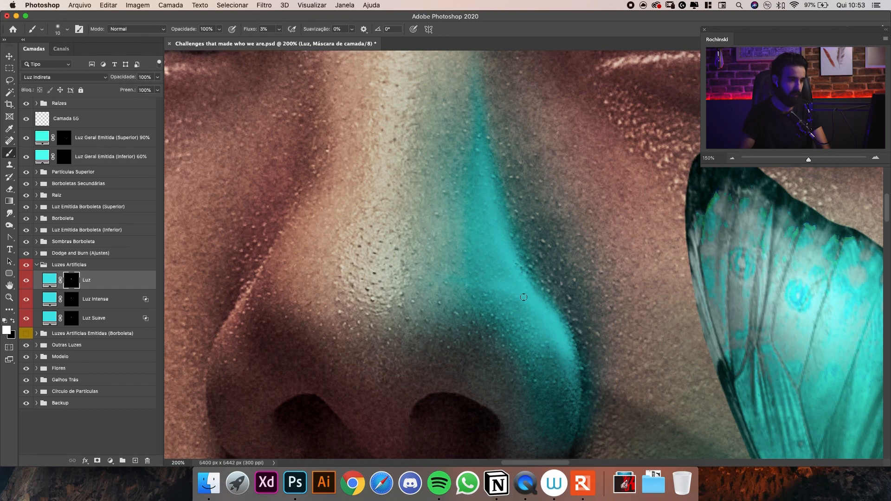
key(bracketright)
key(bracketright)
key(super+space)
drag(563, 237, 536, 256)
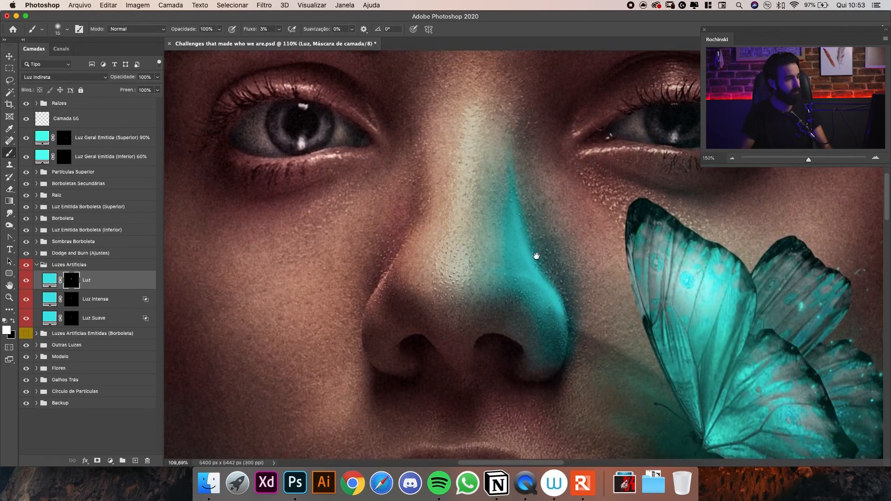
Change the Luz layer's fill colour to the brighter cyan 43fdff.
click(50, 280)
double_click(49, 280)
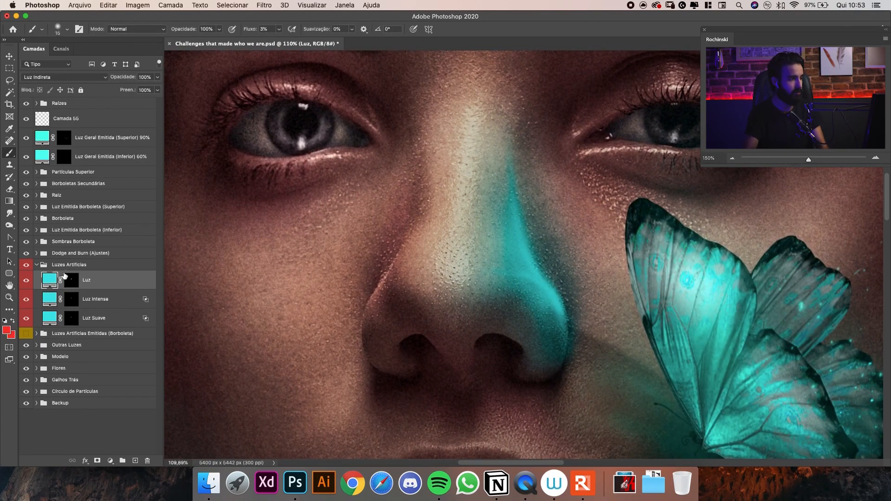
click(679, 157)
click(674, 160)
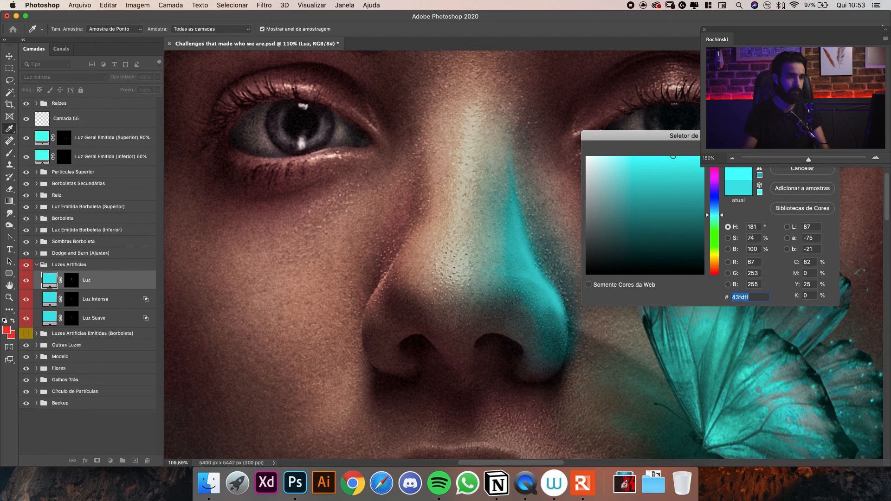
key(Return)
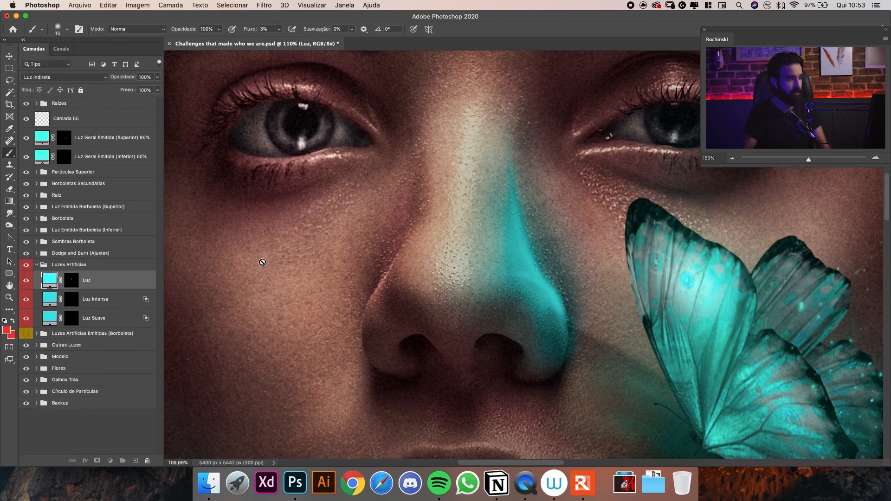
Touch up the highlight above the nostril on the Luz mask with a 20 px brush at 3% flow.
click(68, 284)
key(super+space)
drag(563, 277, 591, 278)
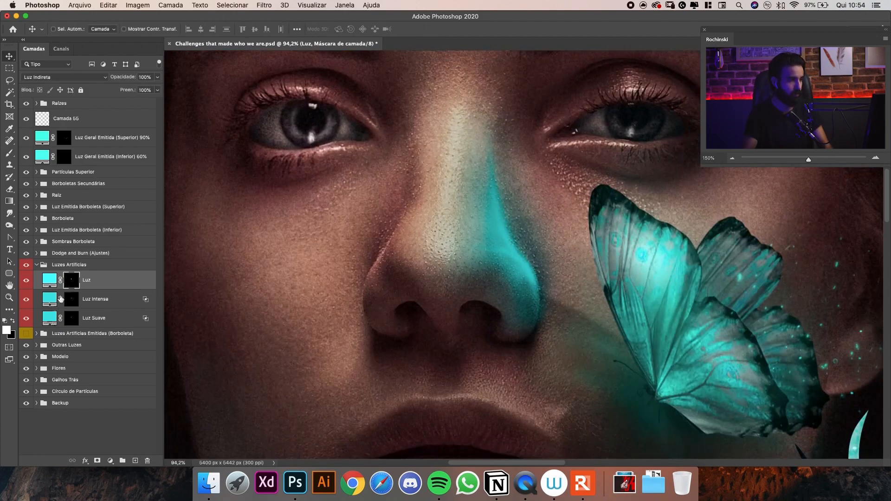
Try a paler cyan for the Luz fill, then settle on a fully bright, more saturated cyan.
double_click(50, 280)
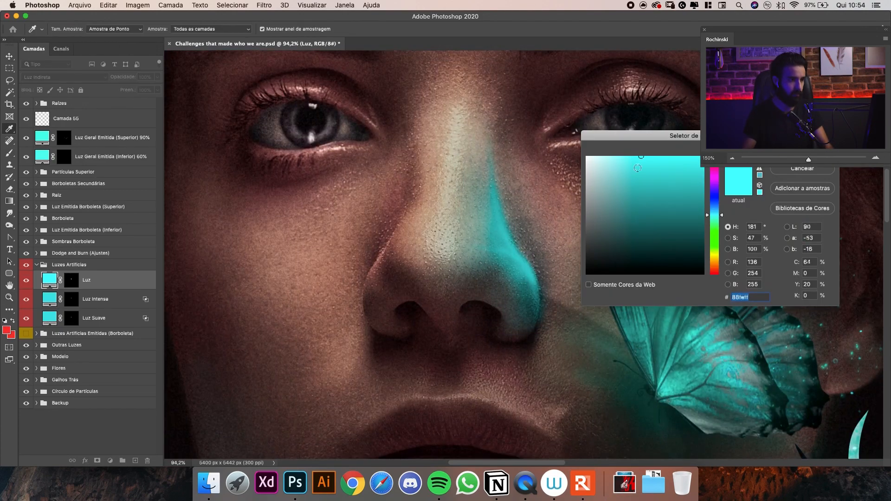
drag(678, 157, 678, 157)
click(715, 217)
key(Return)
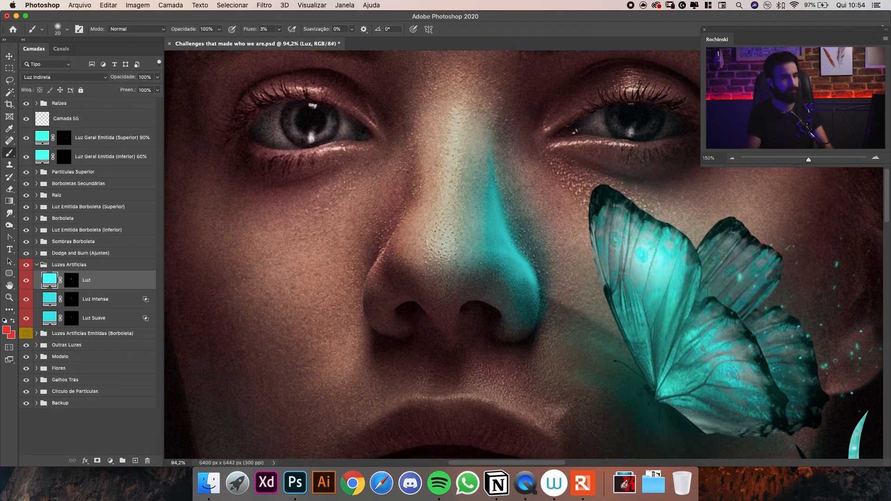
Examine the nose light against the face and butterfly at several zoom levels, with the Luz layer hidden and shown.
key(super+minus)
key(super+minus)
key(super+minus)
key(super+plus)
key(super+plus)
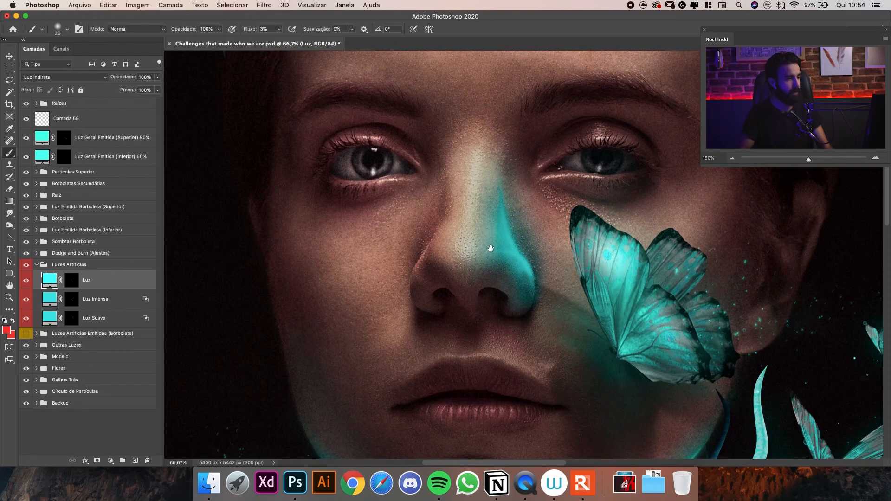
scroll(491, 249, down, 5)
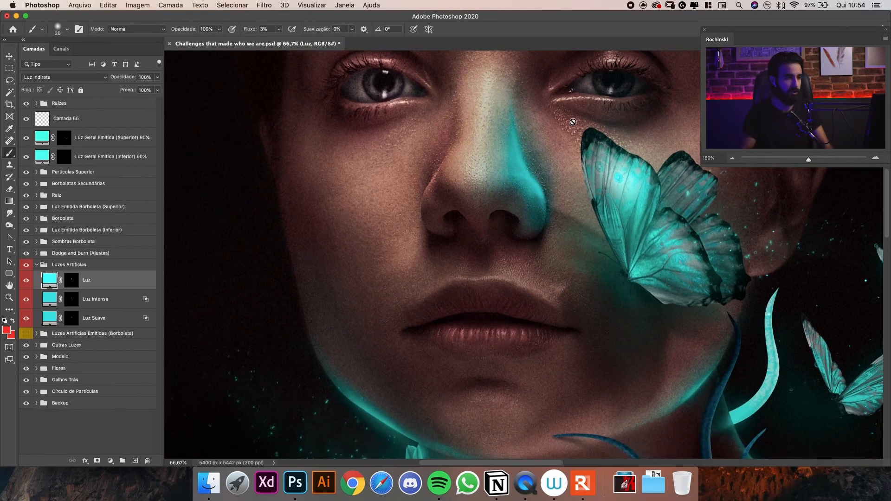
scroll(572, 122, up, 5)
click(33, 280)
click(32, 280)
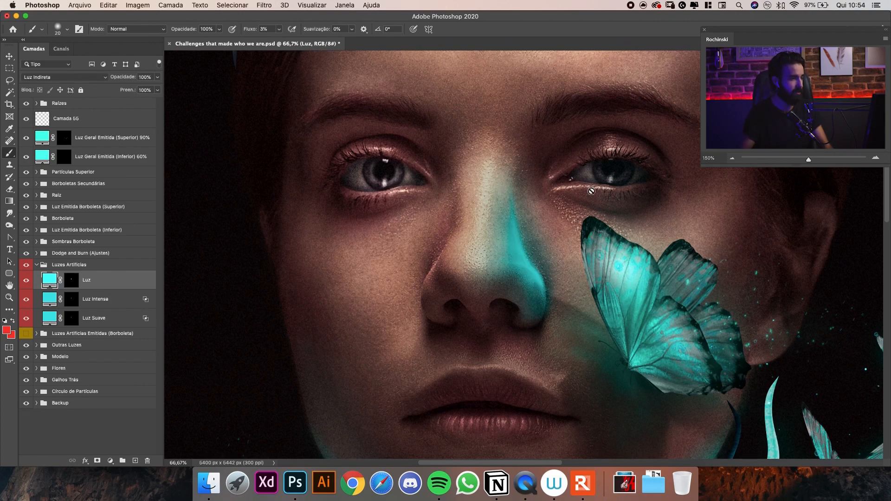
scroll(584, 225, up, 1)
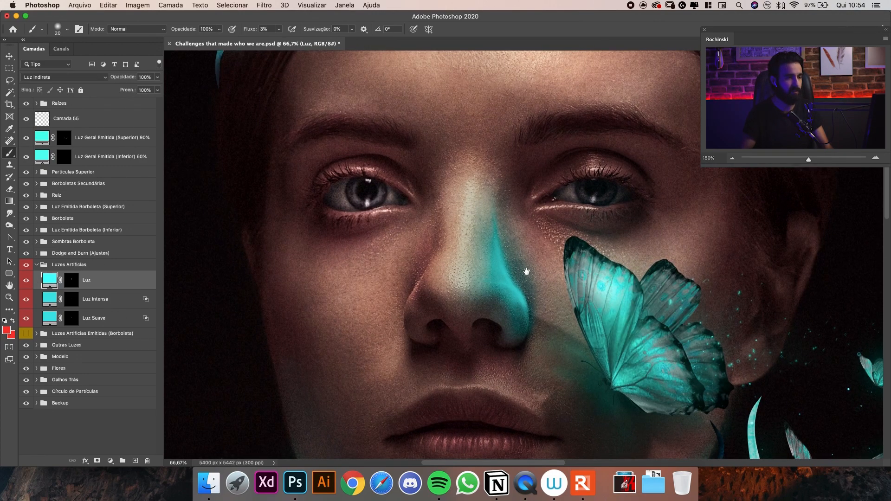
scroll(537, 224, down, 2)
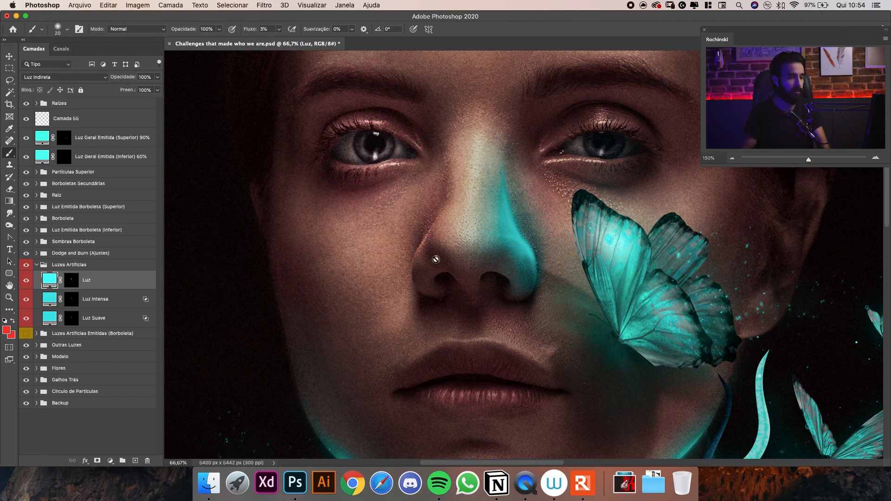
drag(549, 223, 538, 293)
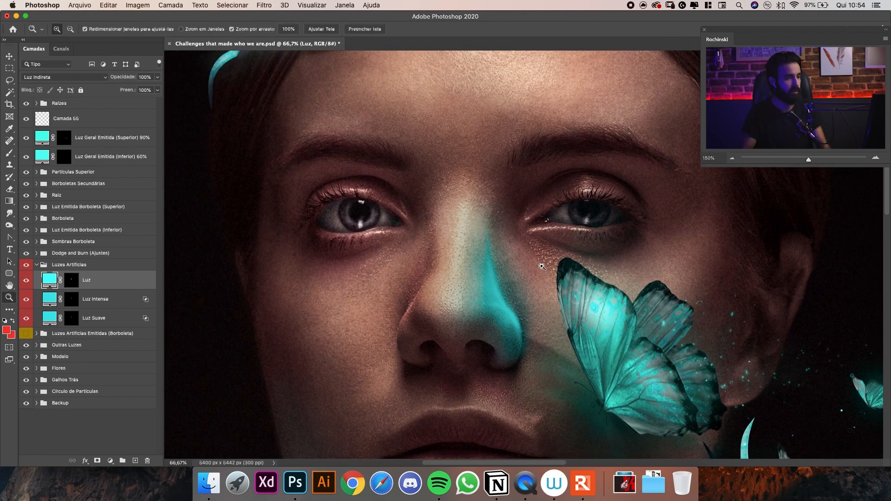
drag(553, 257, 520, 261)
alt+click(520, 260)
click(520, 260)
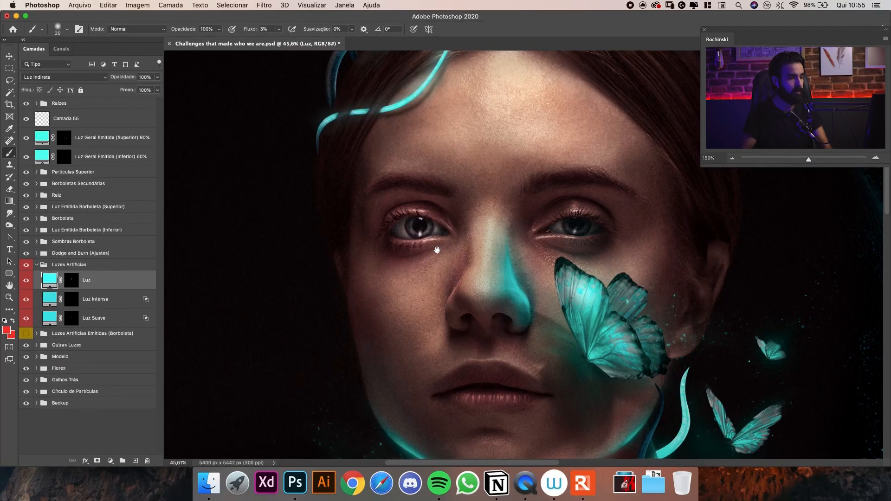
scroll(441, 254, down, 3)
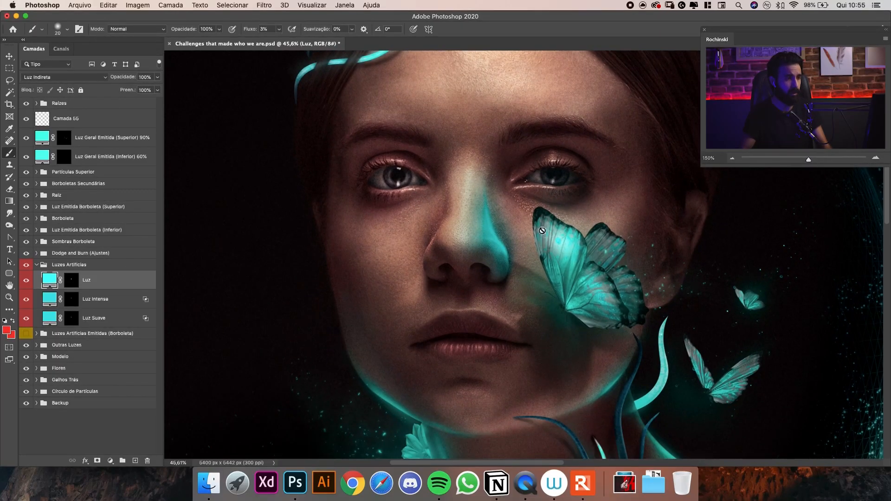
drag(534, 252, 575, 249)
drag(477, 197, 486, 231)
key(v)
click(27, 282)
click(27, 281)
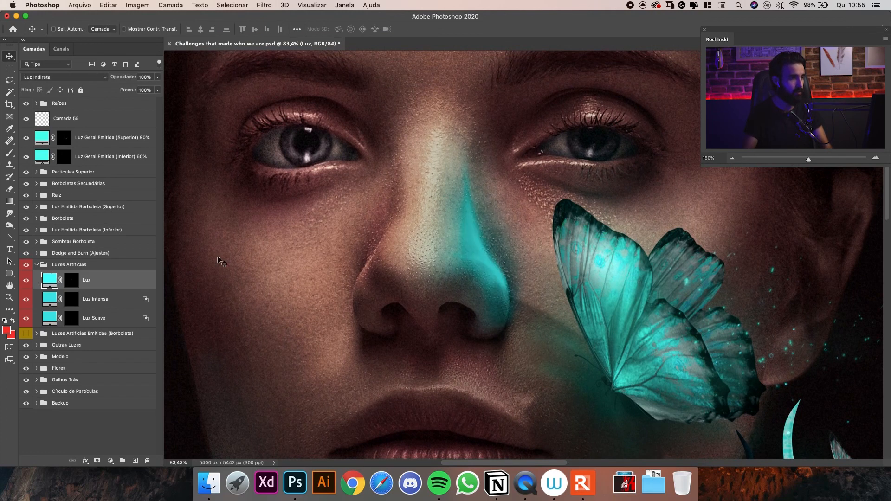
Blend the Luz layer into the skin texture by raising the shadow slider of Camada Subjacente under Mesclar Se.
double_click(137, 283)
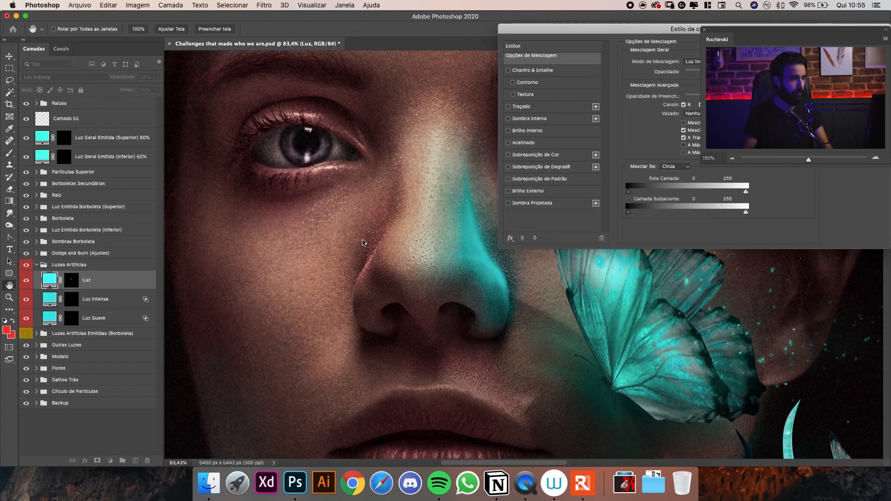
drag(659, 31, 701, 46)
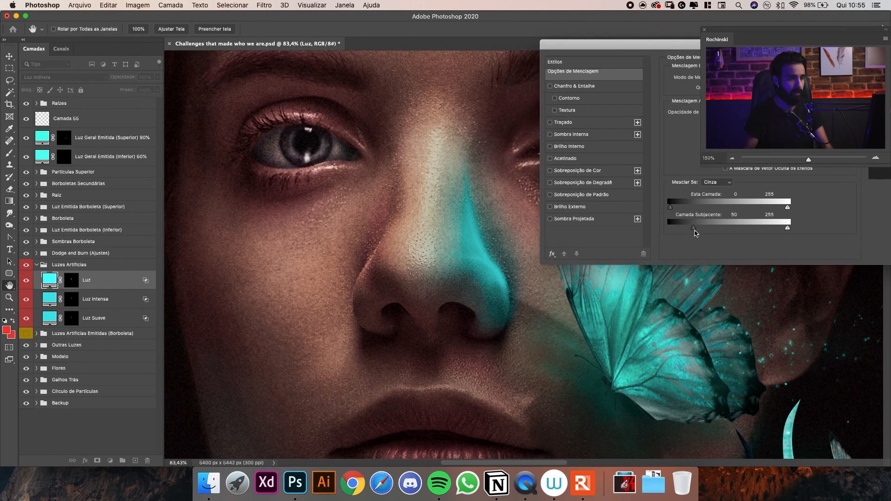
drag(707, 228, 727, 229)
key(Return)
Compare the nose light with the Luz layer hidden and shown, and examine it within the whole composition.
click(27, 280)
click(26, 280)
key(super+minus)
key(super+minus)
key(super+minus)
key(super+minus)
key(super+minus)
key(super+minus)
key(super+minus)
key(super+space)
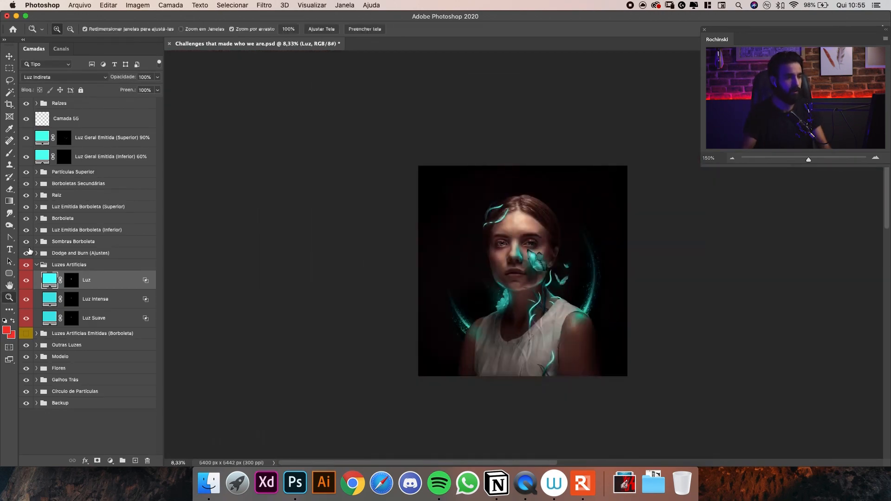
drag(551, 240, 597, 236)
drag(537, 280, 551, 251)
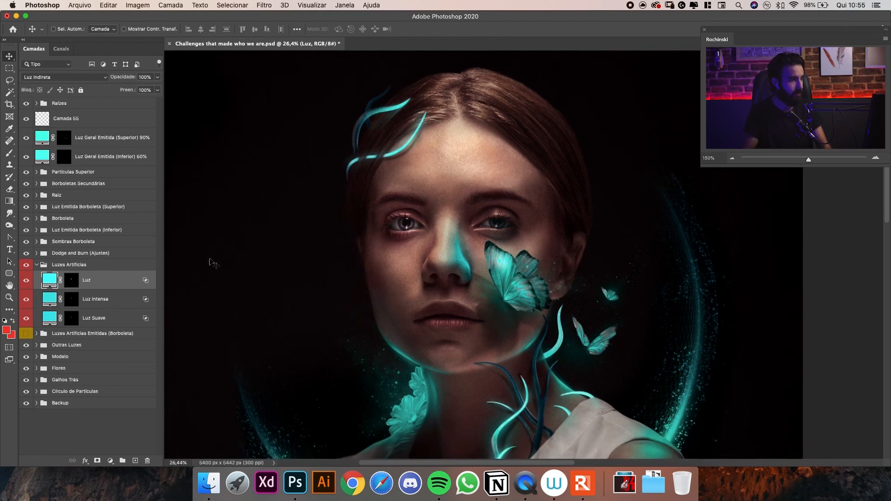
Collapse the Luzes Artificias group and rename it Luzes Artificias (Nariz).
click(37, 265)
double_click(85, 265)
key(Right)
text((Nariz))
key(Return)
Duplicate the Luzes Artificias (Nariz) group and rename the copy Luzes Artificias (Boca).
drag(268, 299, 275, 284)
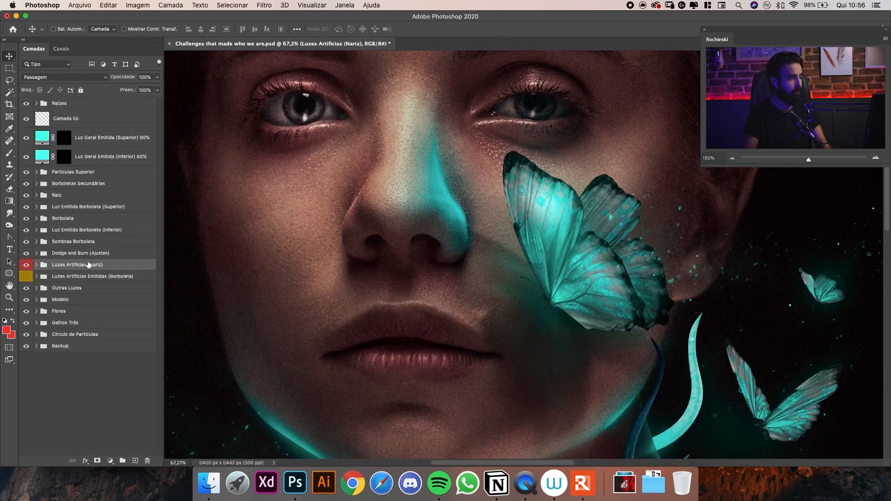
key(super+j)
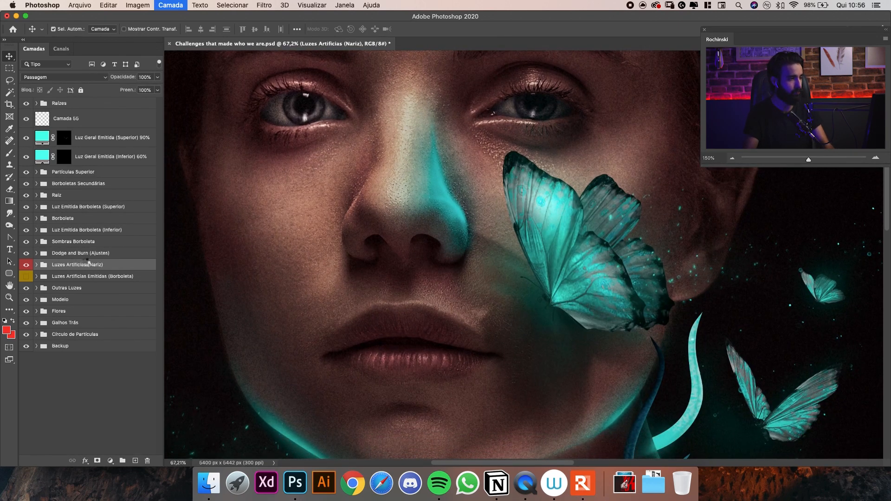
click(106, 265)
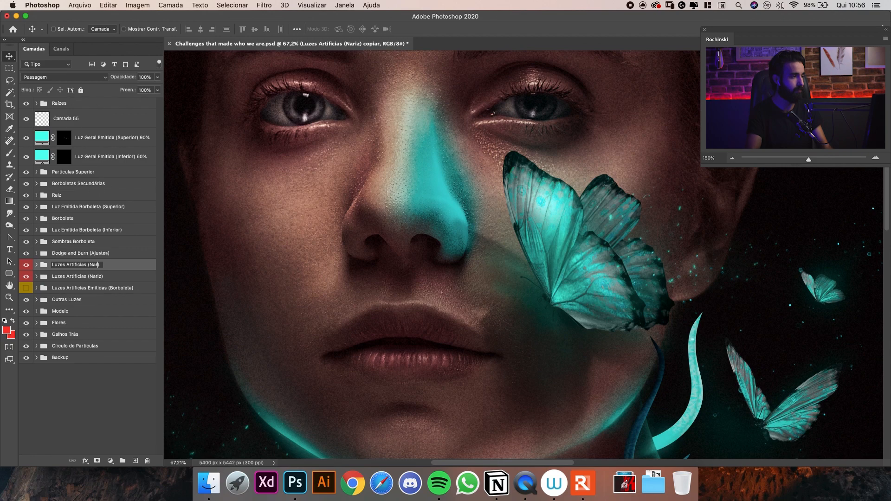
text(oca))
key(Return)
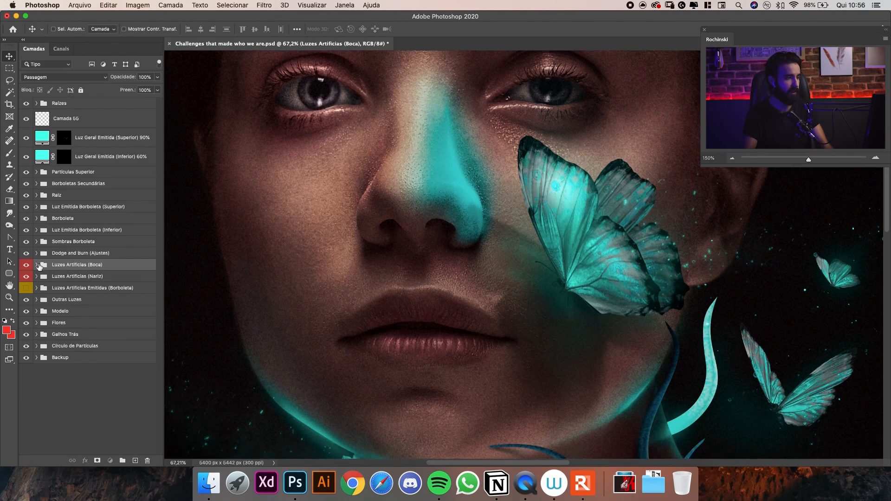
Expand the Luzes Artificias (Boca) group and clear the painted nose light from the masks of its three light layers.
click(37, 264)
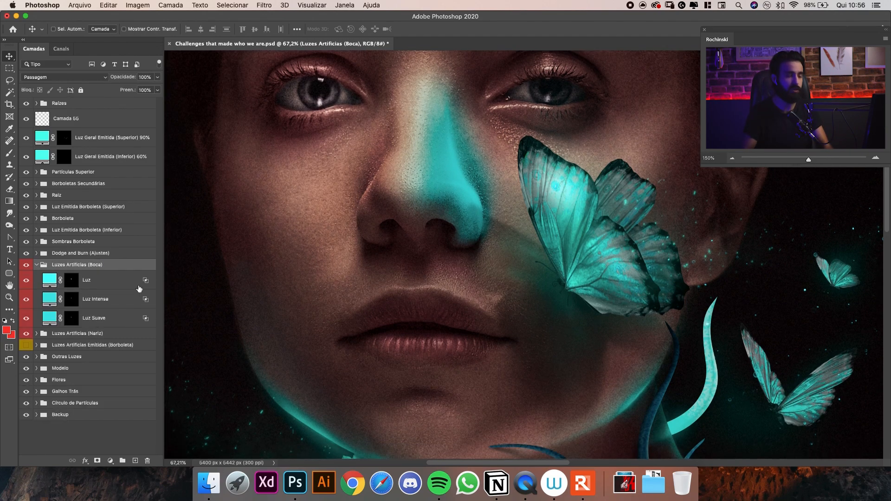
alt+click(73, 284)
click(73, 301)
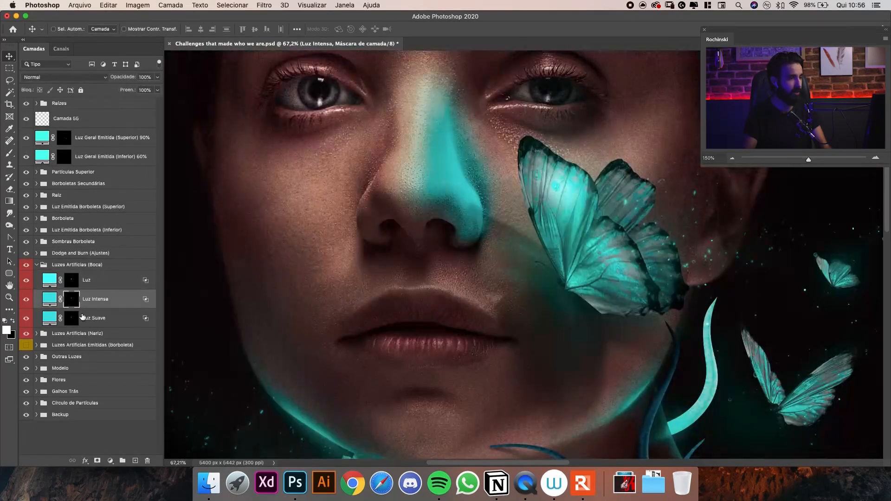
alt+click(78, 318)
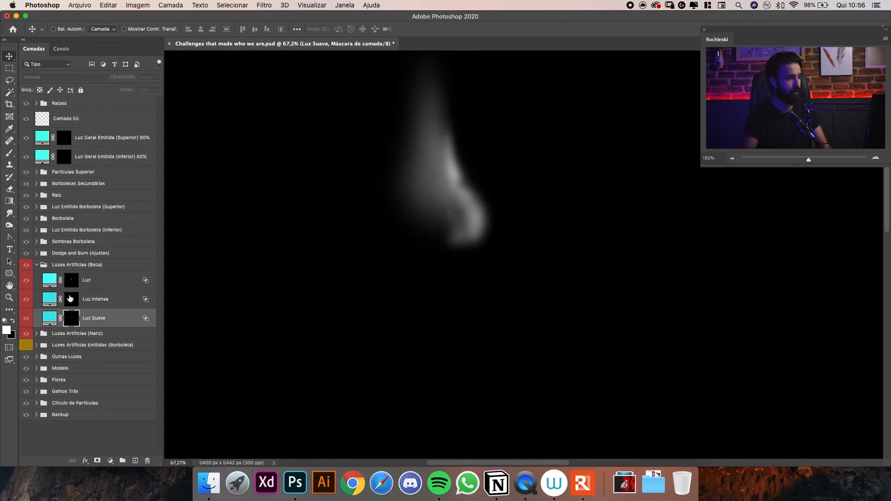
alt+click(70, 298)
alt+click(71, 280)
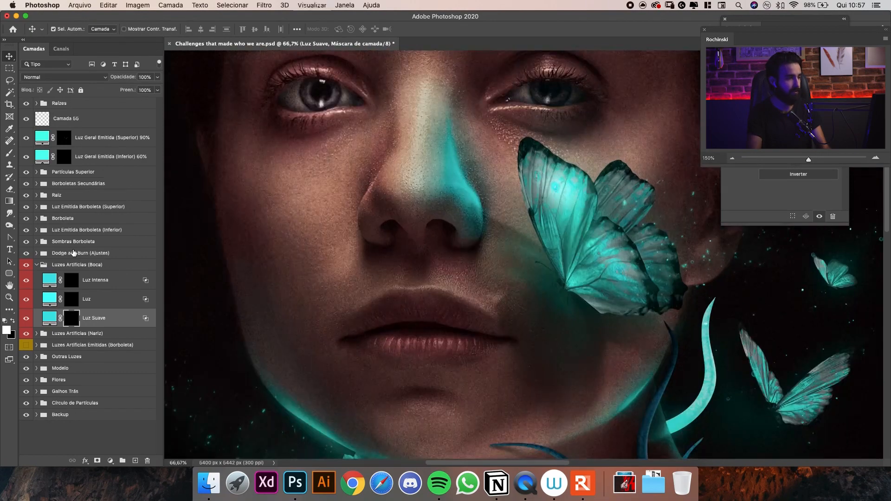
Paint a thin turquoise highlight at the middle of the upper lip's edge on the Luz Intensa mask, using 3% flow.
key(super+1)
drag(350, 265, 355, 320)
drag(362, 223, 340, 221)
drag(371, 261, 376, 221)
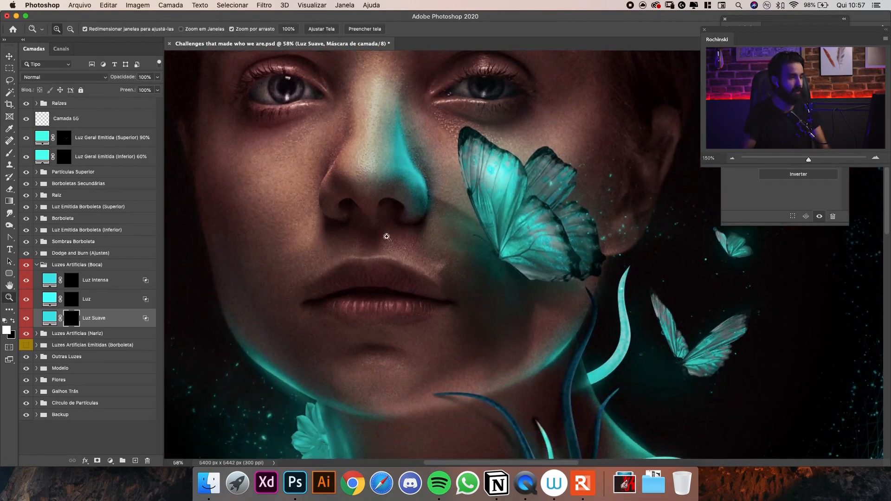
drag(389, 260, 397, 233)
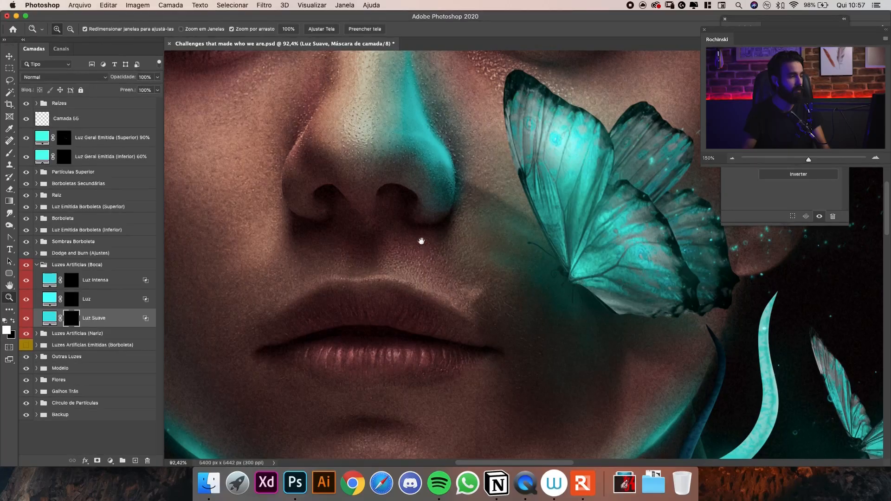
drag(421, 238, 446, 237)
click(73, 299)
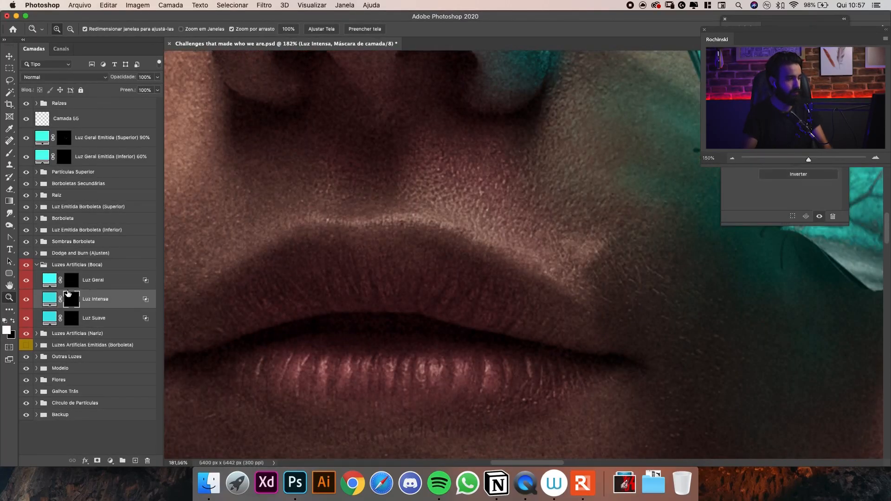
key(b)
key(bracketright)
drag(398, 220, 436, 221)
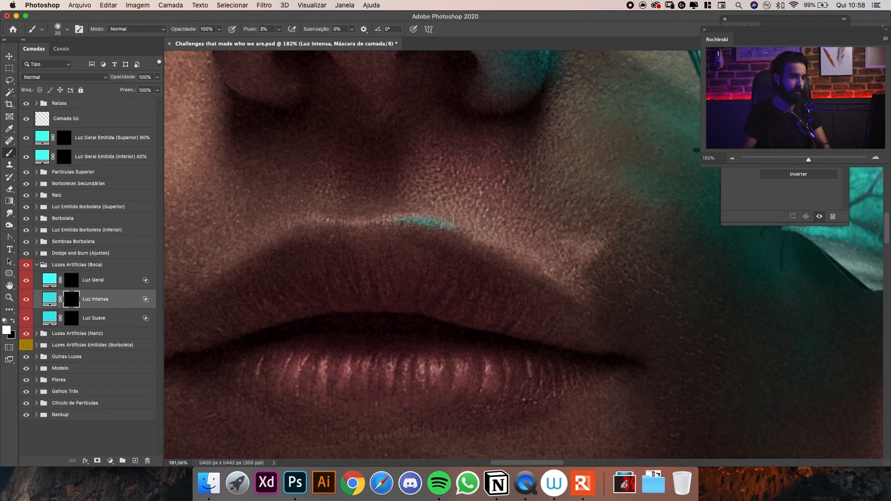
Extend the Luz Intensa highlight along the upper lip's contour toward the mouth corner nearest the butterfly.
scroll(448, 225, down, 6)
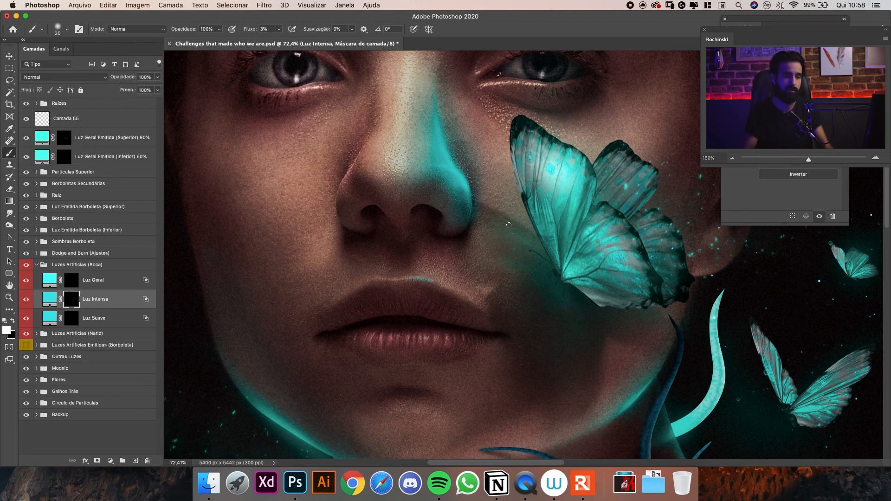
scroll(438, 272, up, 3)
scroll(491, 248, down, 2)
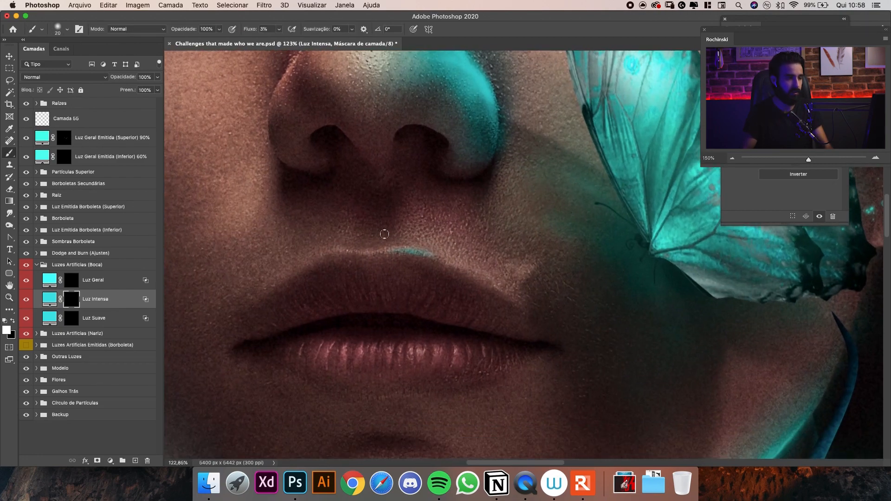
drag(489, 230, 472, 237)
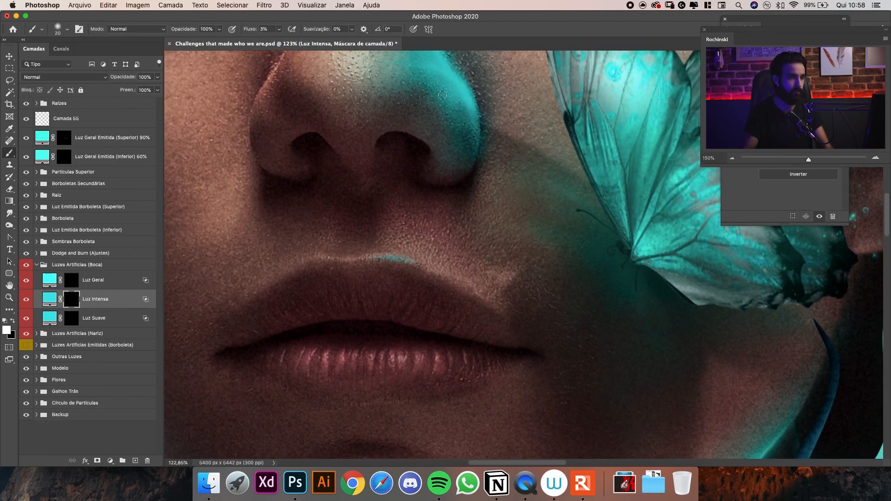
scroll(408, 260, up, 2)
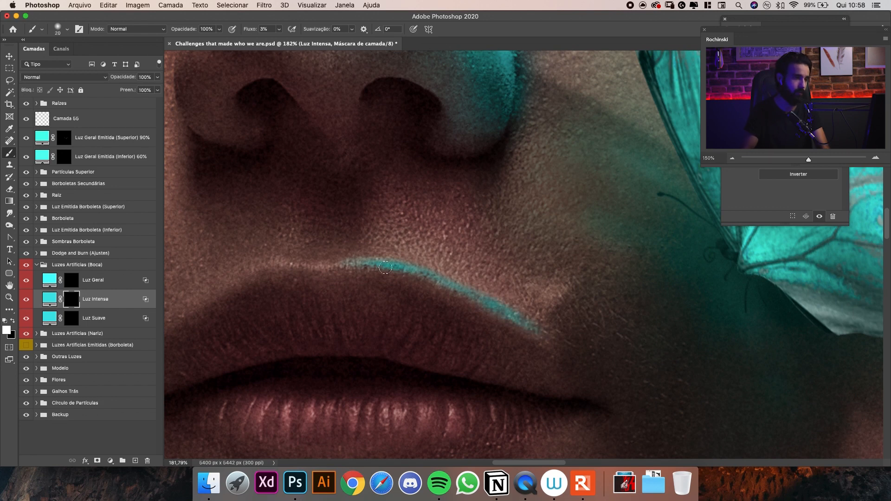
key(bracketleft)
scroll(402, 278, down, 2)
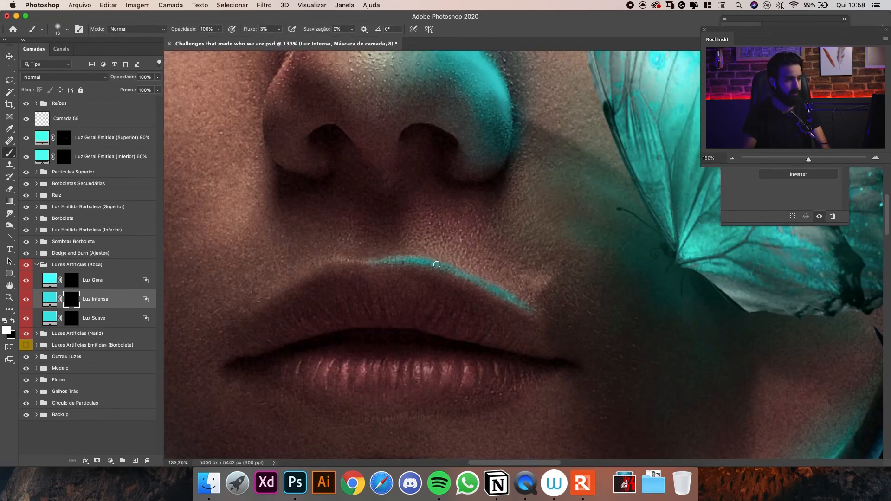
Paint fine highlights over the lower lip's texture on the Luz Intensa mask with a size 10 brush.
key(bracketleft)
key(bracketleft)
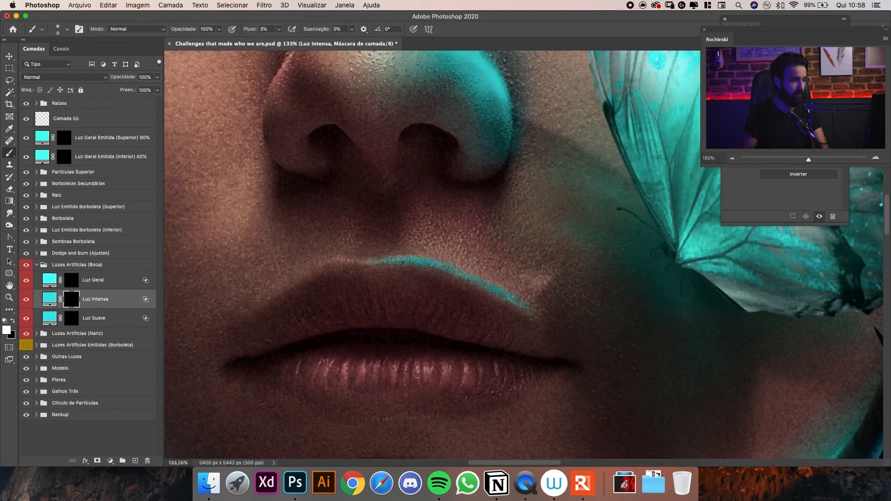
key(bracketright)
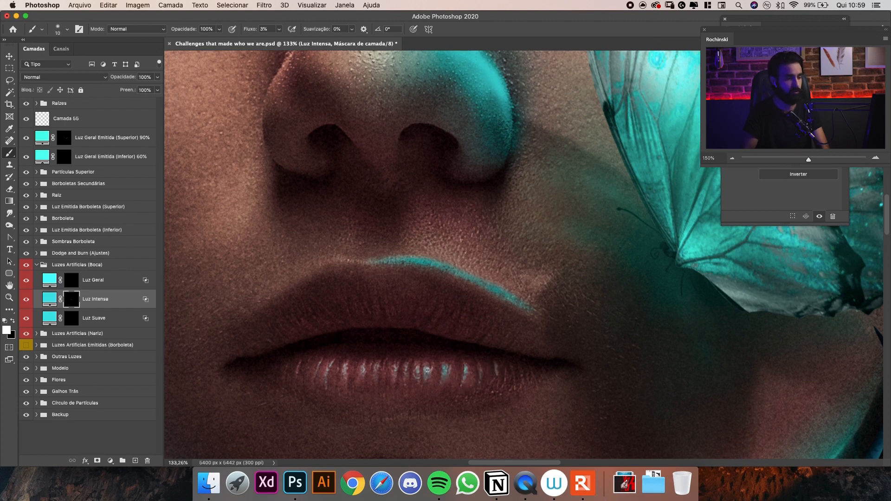
Fade the inner end of the upper lip highlight on the Luz Intensa mask with a size 175 eraser.
mouse_move(472, 288)
mouse_down()
mouse_move(394, 298)
mouse_move(473, 291)
mouse_up()
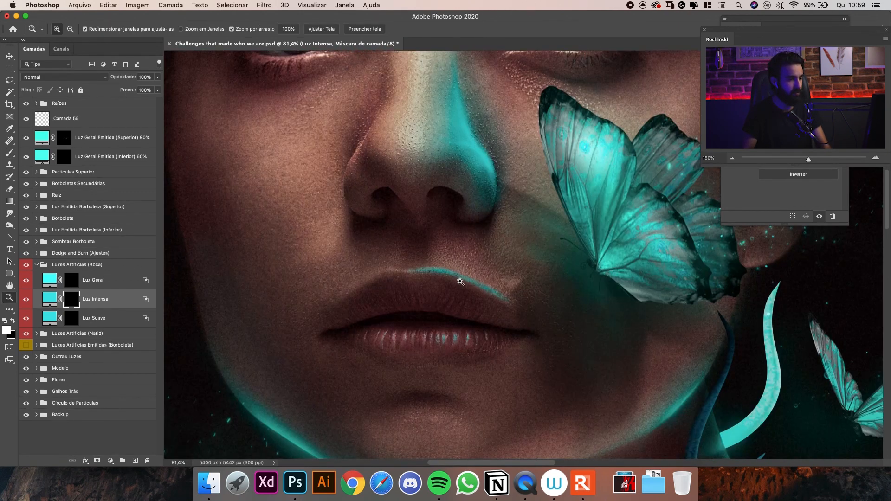
scroll(458, 281, up, 2)
key(e)
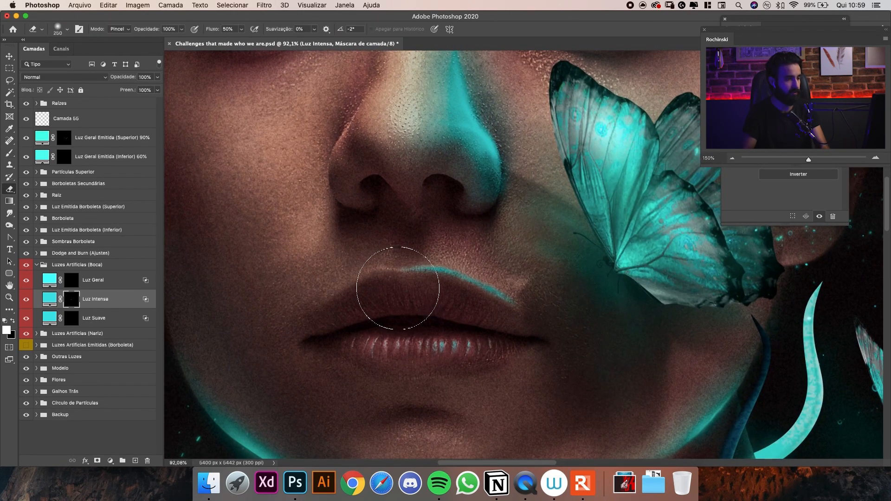
key(bracketleft)
key(bracketleft)
key(bracketleft)
key(bracketleft)
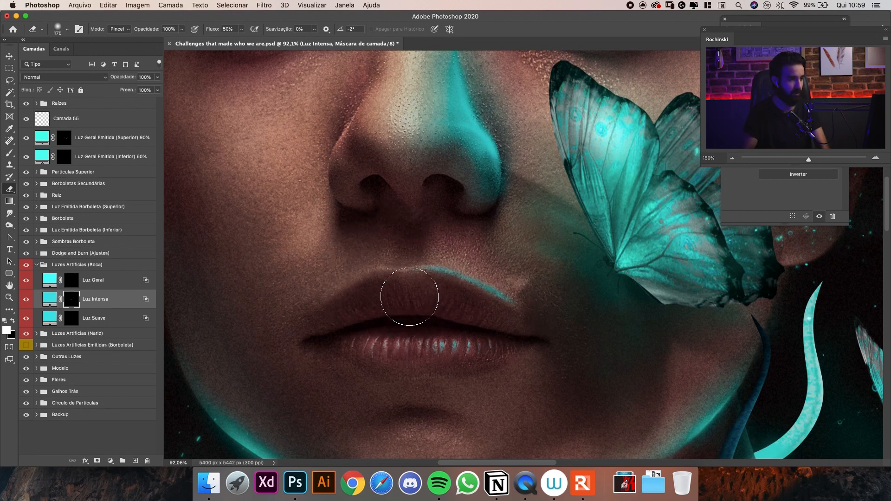
drag(462, 243, 458, 249)
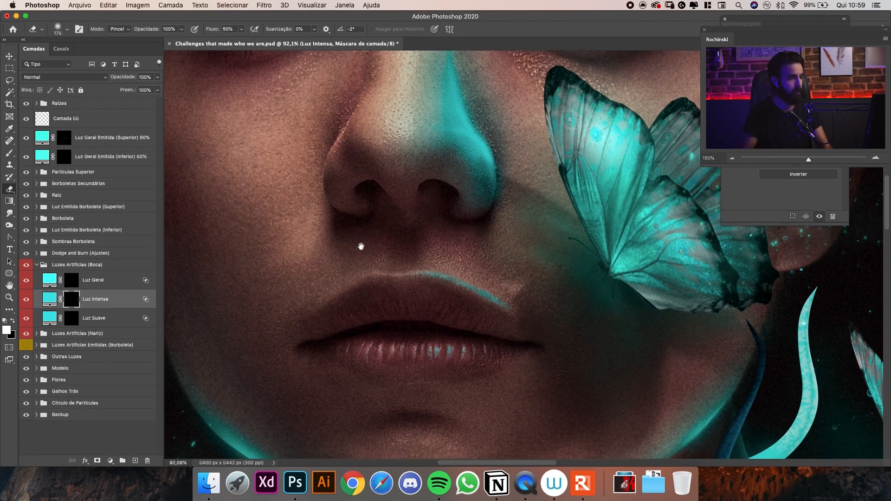
Paint soft turquoise light on the skin above the butterfly side of the upper lip, on the Luz Suave mask with a size 175 brush.
click(72, 320)
key(b)
key(x)
key(backslash)
key(backslash)
key(x)
key(bracketright)
key(bracketright)
key(bracketright)
key(bracketright)
key(bracketright)
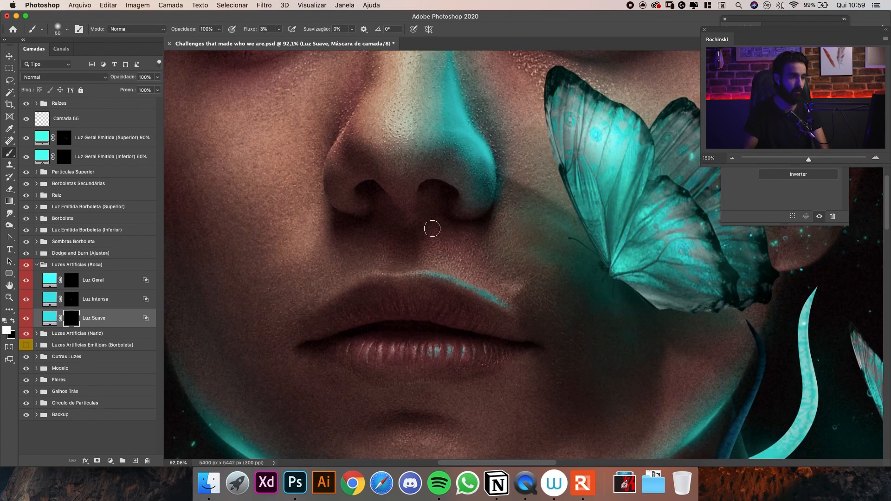
key(bracketright)
key(bracketright)
key(bracketright)
key(bracketright)
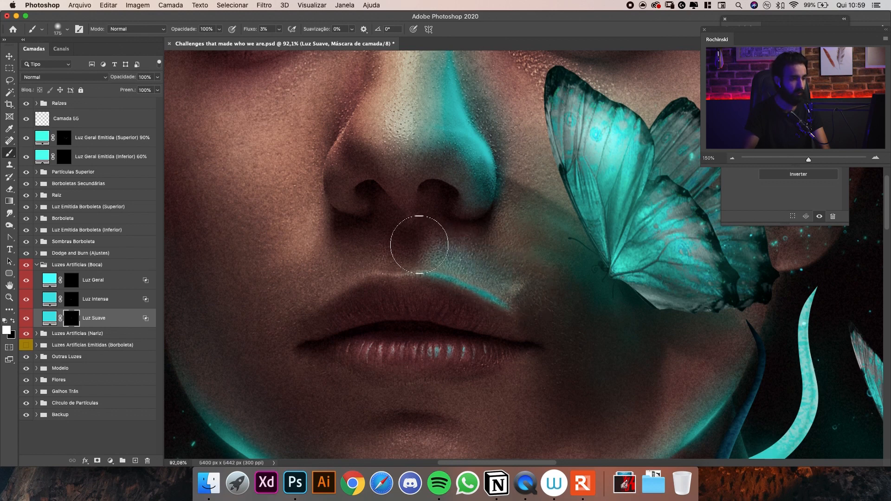
Intensify the Luz Suave glow close to the upper lip's contour with a size 60 brush.
key(bracketright)
key(bracketright)
key(bracketleft)
key(bracketleft)
key(bracketleft)
key(bracketleft)
key(bracketleft)
key(bracketleft)
key(bracketleft)
key(bracketleft)
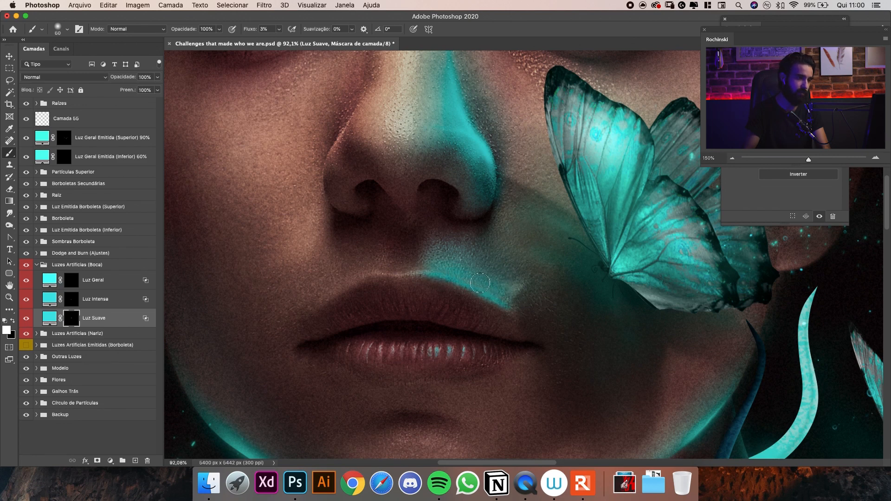
Spread the Luz Suave glow along the upper lip's edge toward the side away from the butterfly, enlarging the brush to 150.
key(bracketright)
key(bracketright)
drag(448, 272, 417, 269)
key(bracketright)
key(bracketright)
key(bracketright)
key(bracketright)
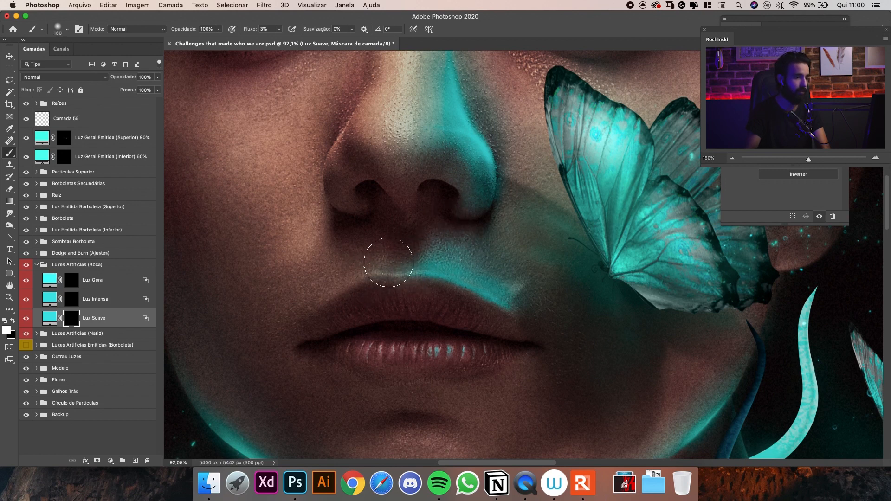
Paint soft turquoise light across the lower lip on the Luz Suave mask with a smaller brush.
key(bracketleft)
key(bracketleft)
mouse_move(404, 354)
mouse_down()
mouse_move(469, 350)
mouse_move(430, 363)
mouse_move(515, 347)
mouse_move(394, 357)
mouse_move(459, 345)
mouse_up()
key(bracketleft)
key(bracketleft)
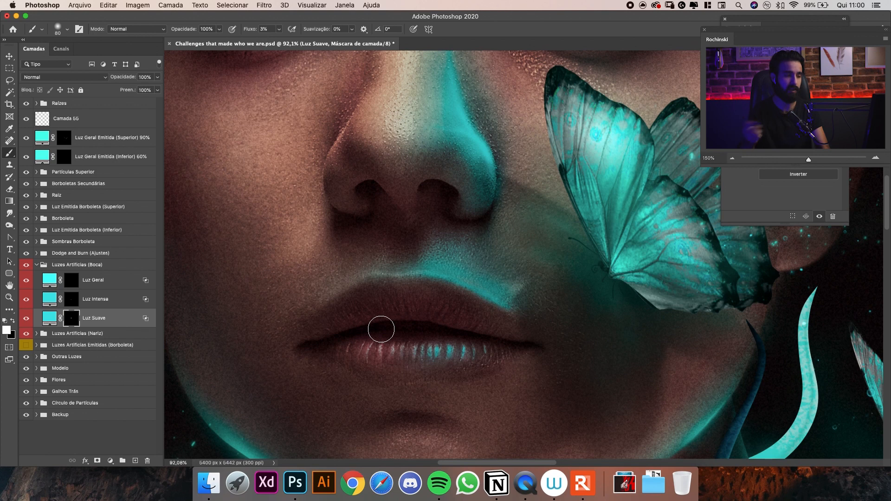
key(bracketright)
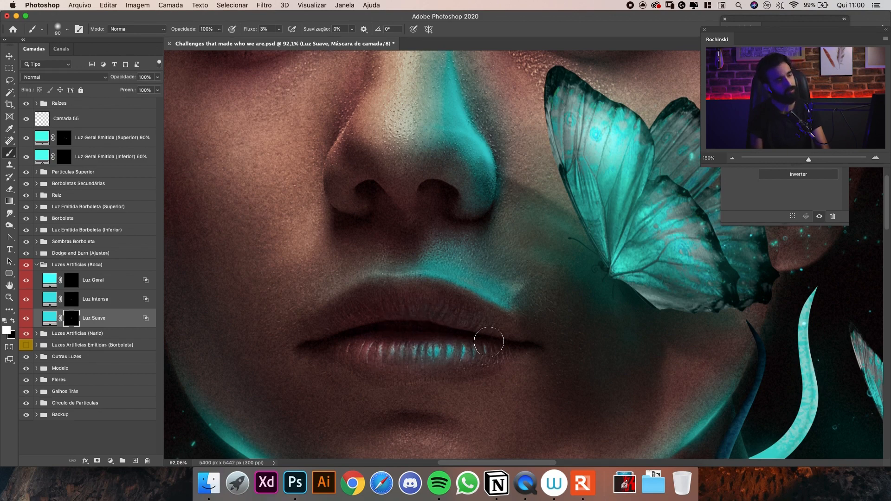
Blend the Luz Suave layer into the skin by setting the Camada Subjacente shadow slider to 52 / 163 under Mesclar Se.
mouse_move(497, 251)
mouse_down()
mouse_move(439, 259)
mouse_move(453, 256)
mouse_move(501, 282)
mouse_move(499, 291)
mouse_move(558, 304)
mouse_up()
key(z)
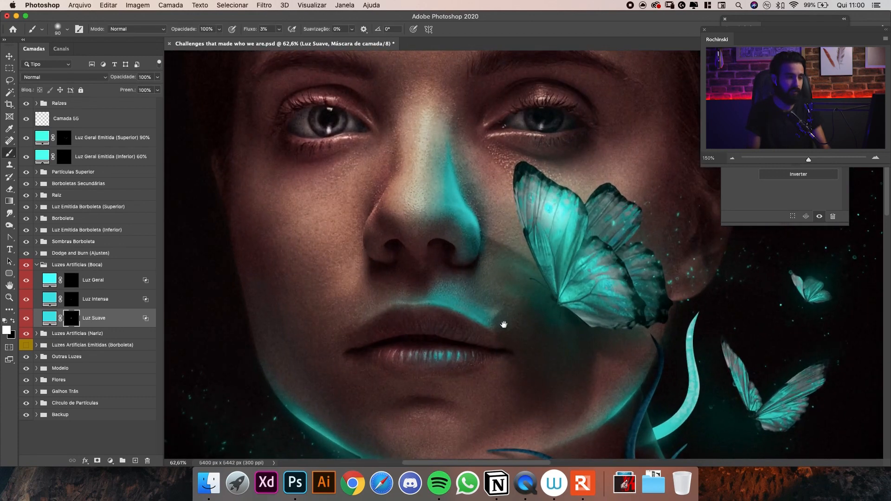
drag(507, 322, 515, 294)
drag(495, 223, 504, 249)
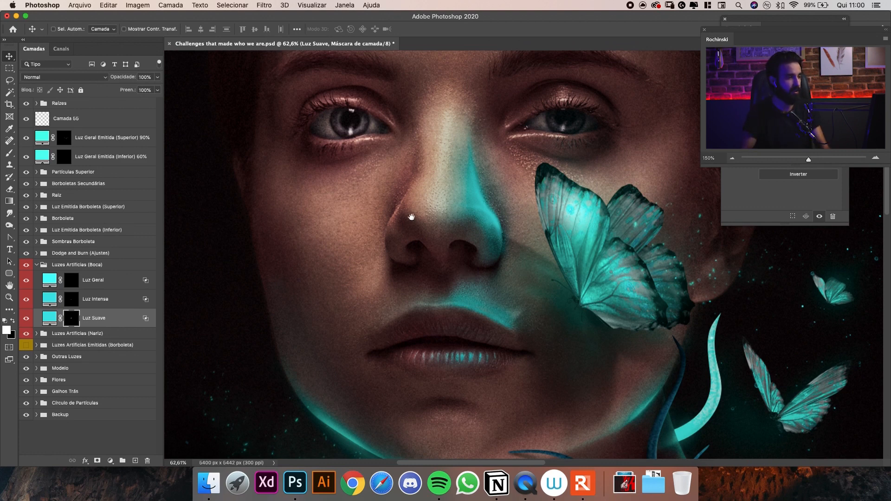
drag(412, 216, 425, 199)
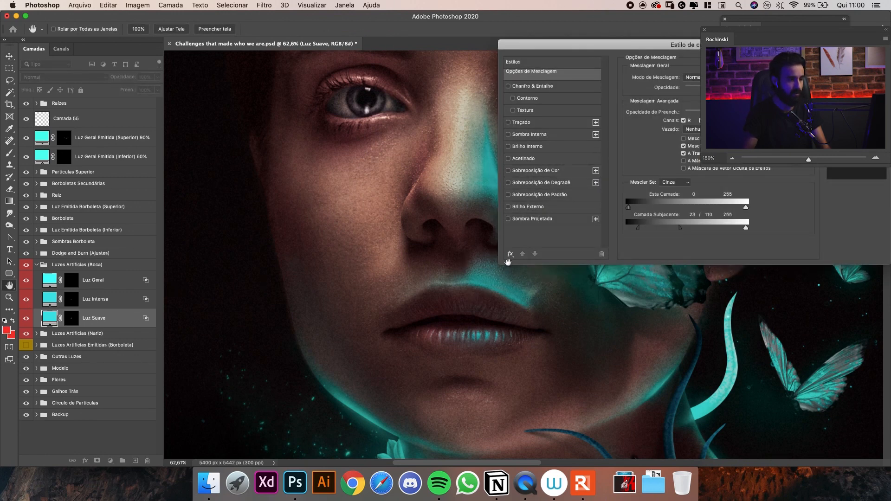
drag(671, 48, 726, 42)
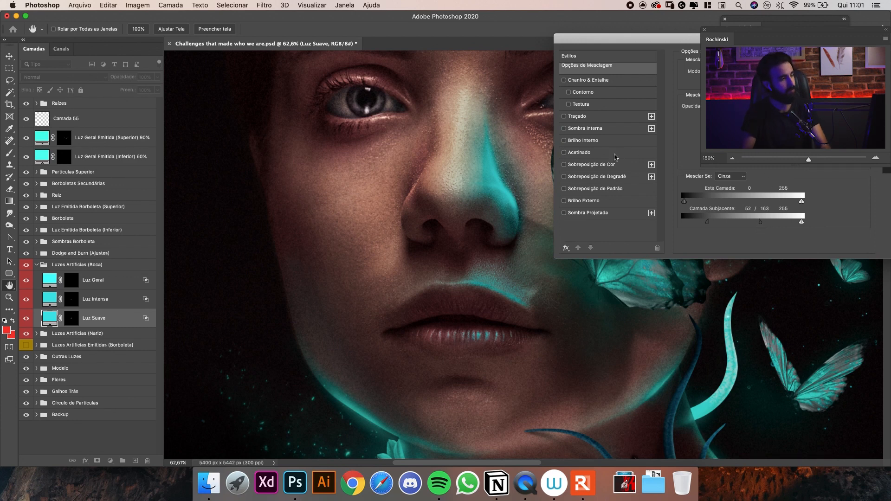
key(Return)
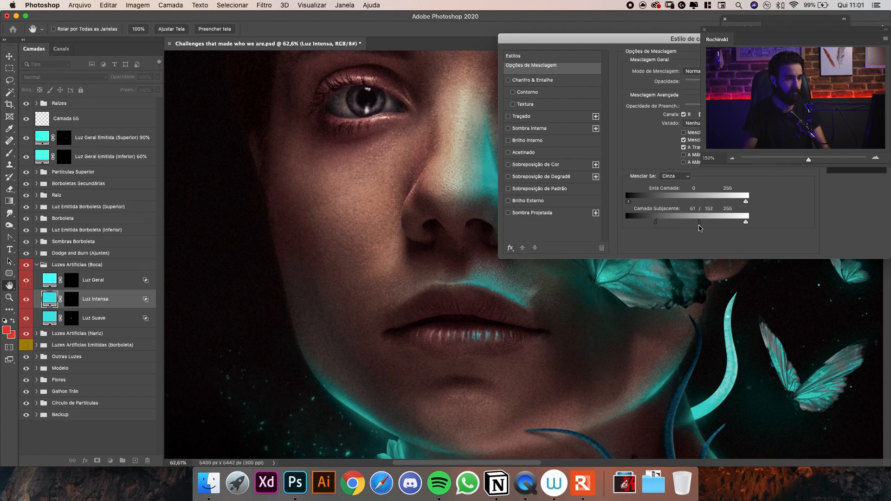
Apply the Luz Intensa blending with Camada Subjacente shadows at 61 / 152 and check the mouth light within the whole composition.
key(Return)
key(super+minus)
key(super+minus)
key(super+minus)
key(super+minus)
key(super+minus)
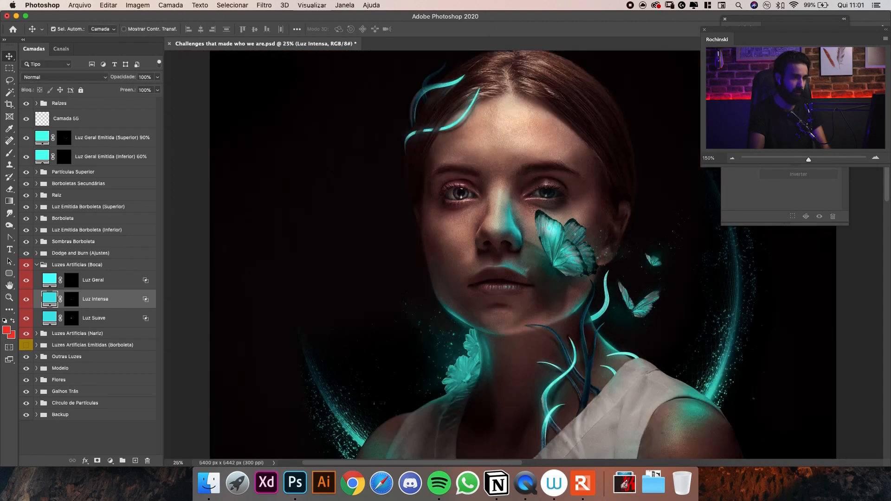
key(super+plus)
key(super+plus)
key(super+plus)
key(super+plus)
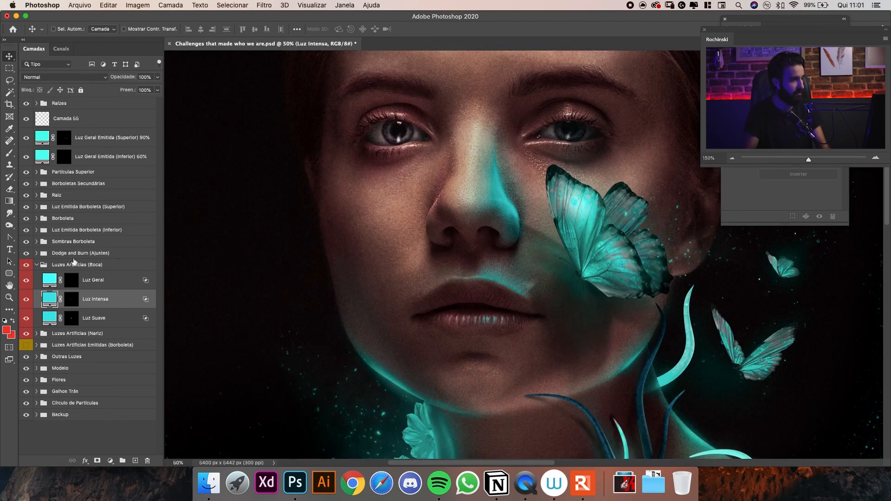
Paint a broad faint glow around the mouth on the Luz Geral mask in white, varying the brush size up to 175.
click(70, 284)
key(b)
key(d)
key(x)
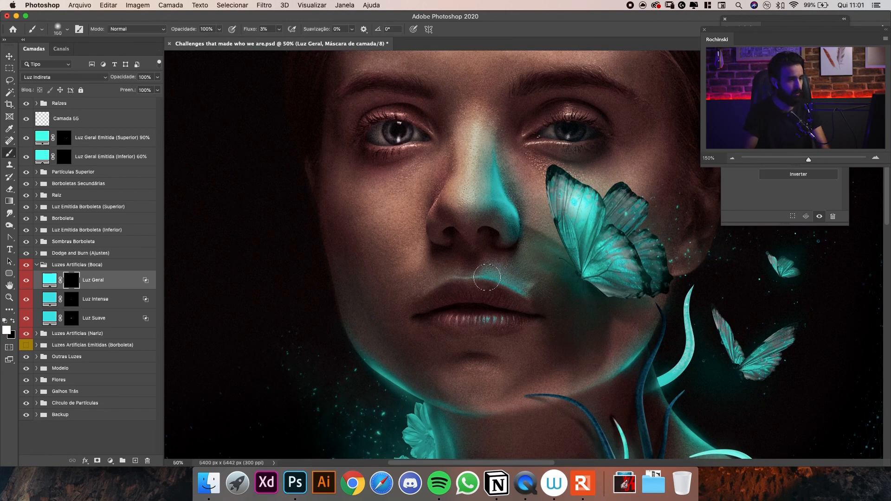
key(bracketright)
key(bracketright)
key(bracketleft)
key(bracketleft)
key(bracketleft)
key(bracketleft)
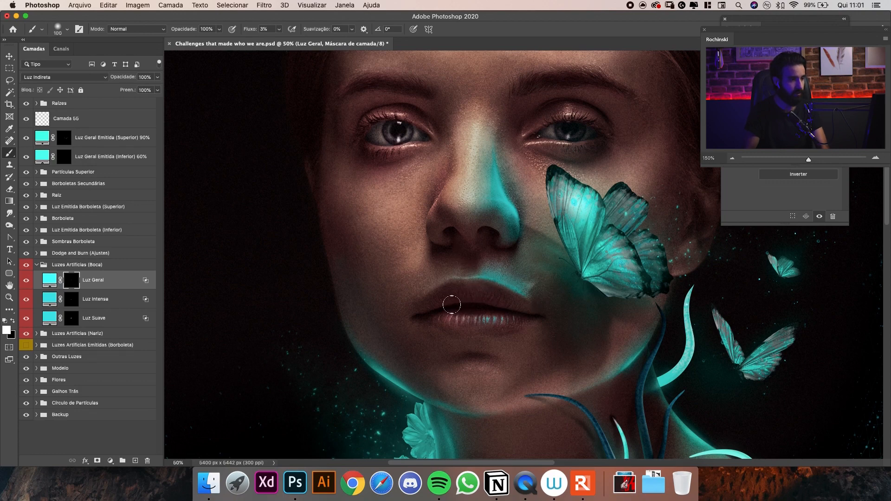
key(bracketright)
key(bracketright)
key(bracketright)
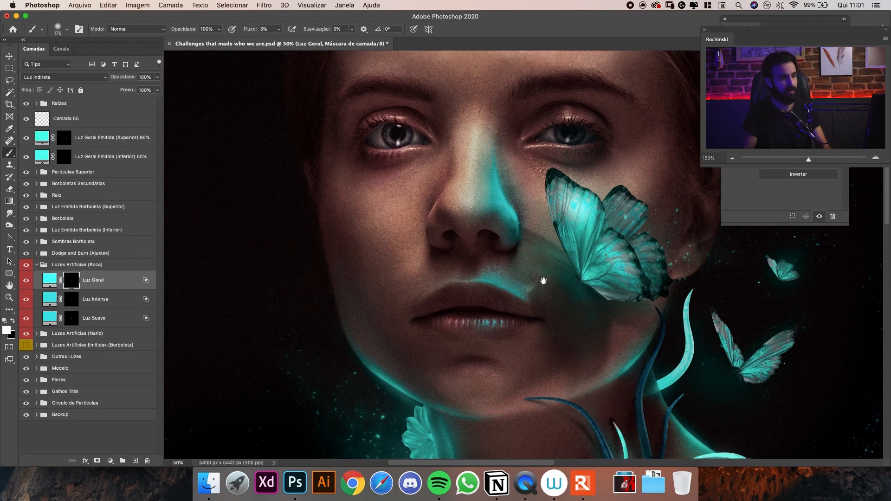
Examine the nose and mouth lights across the whole composition and up close around the face.
scroll(519, 292, up, 3)
scroll(510, 318, down, 3)
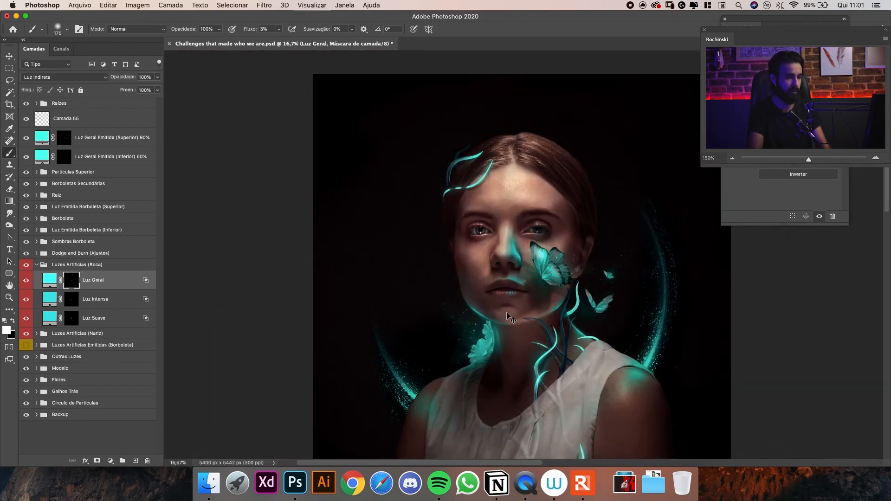
scroll(508, 315, up, 2)
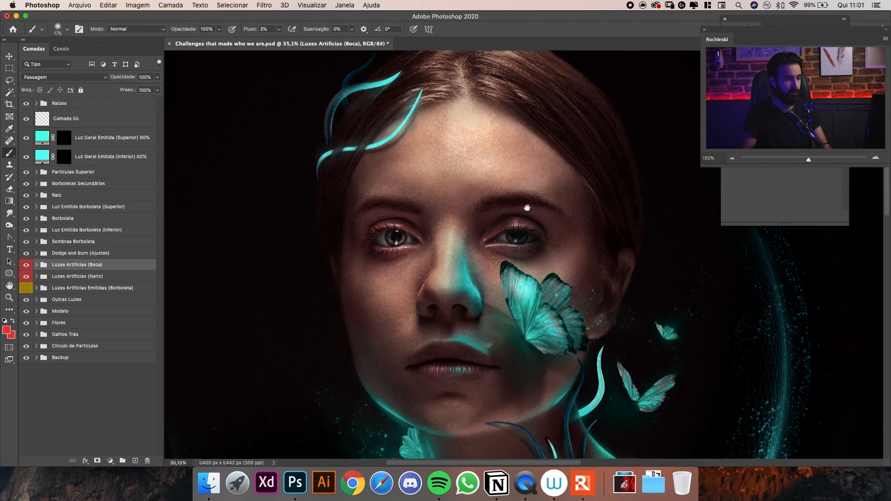
drag(527, 207, 520, 186)
scroll(510, 238, up, 4)
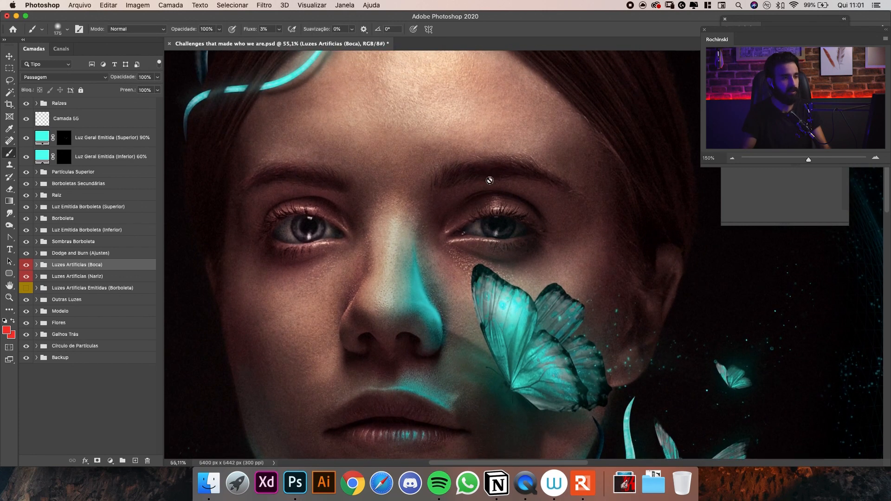
scroll(510, 227, up, 5)
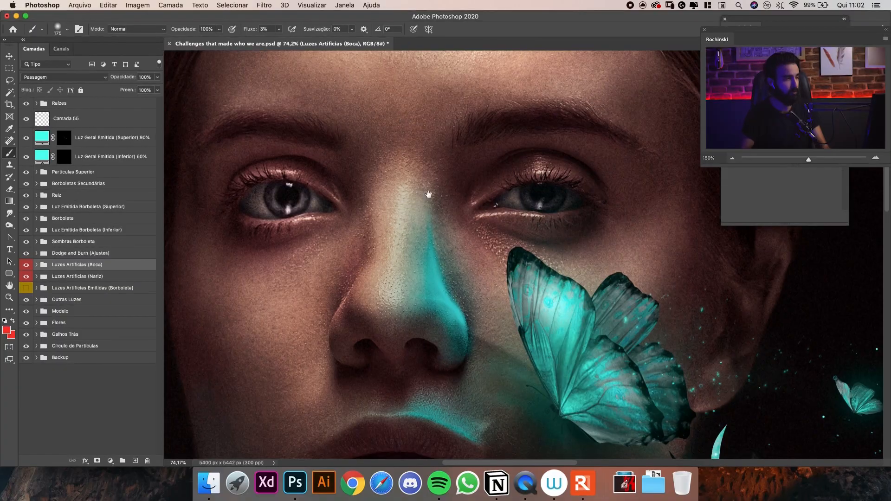
scroll(429, 194, down, 2)
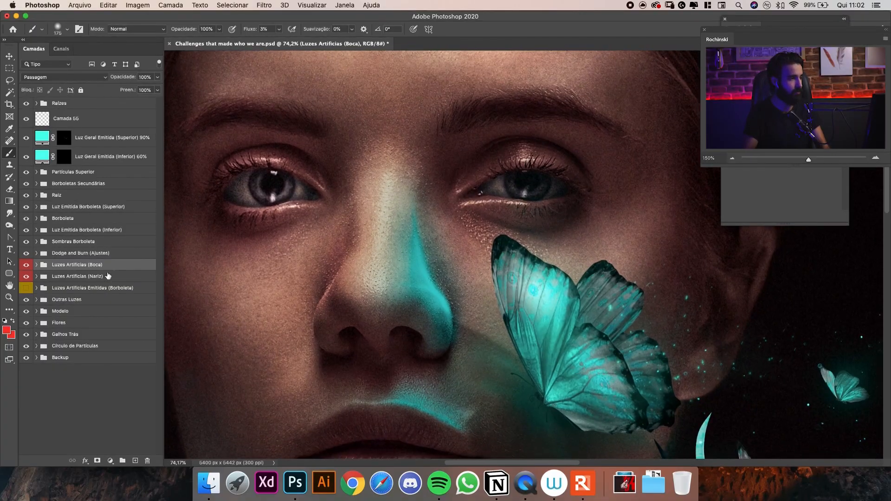
Duplicate the Luzes Artificias (Nariz) group above the Boca group as Luzes Artificias (Olho) and clear its layer masks to black.
click(121, 276)
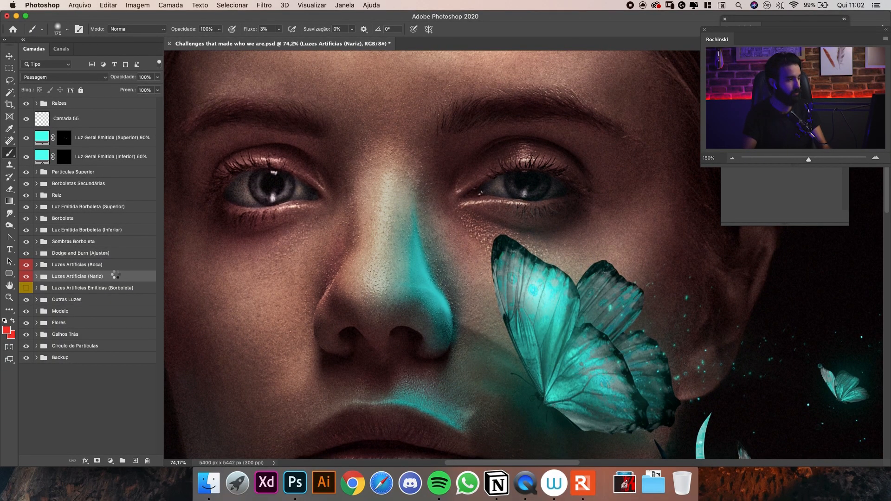
key(super+j)
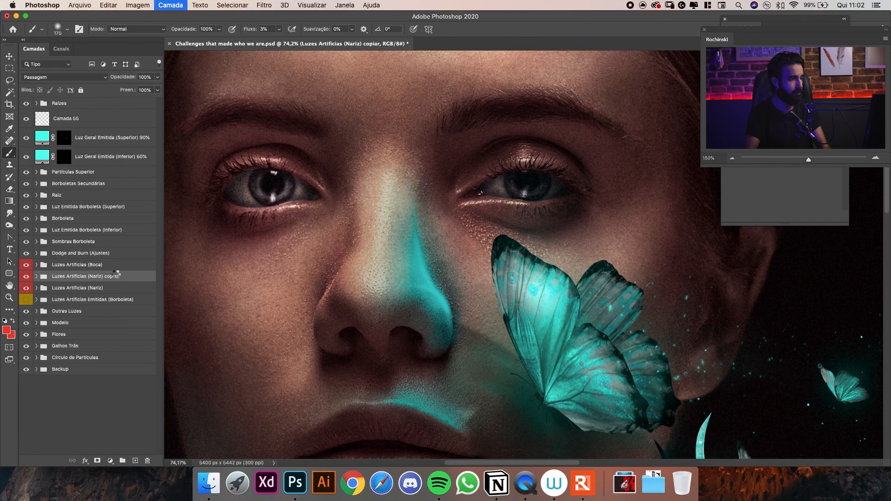
key(super+minus)
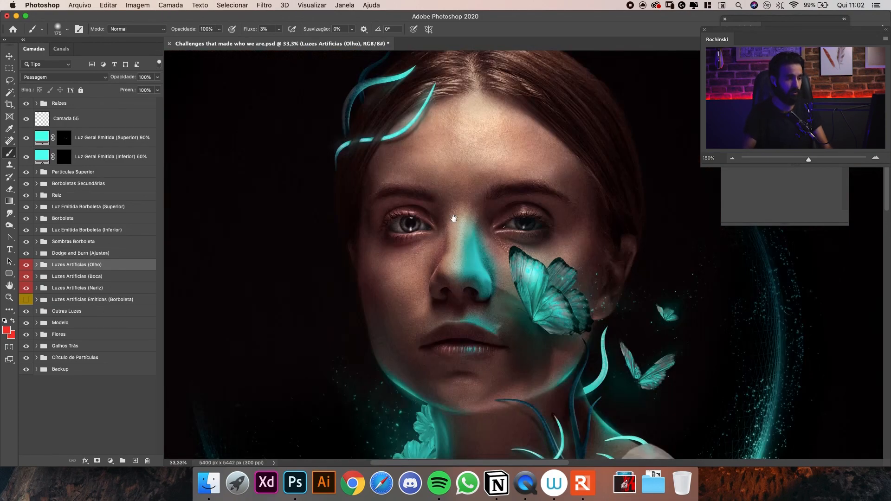
drag(469, 216, 434, 223)
key(z)
mouse_move(492, 230)
mouse_down()
mouse_move(501, 228)
mouse_move(486, 216)
mouse_up()
key(b)
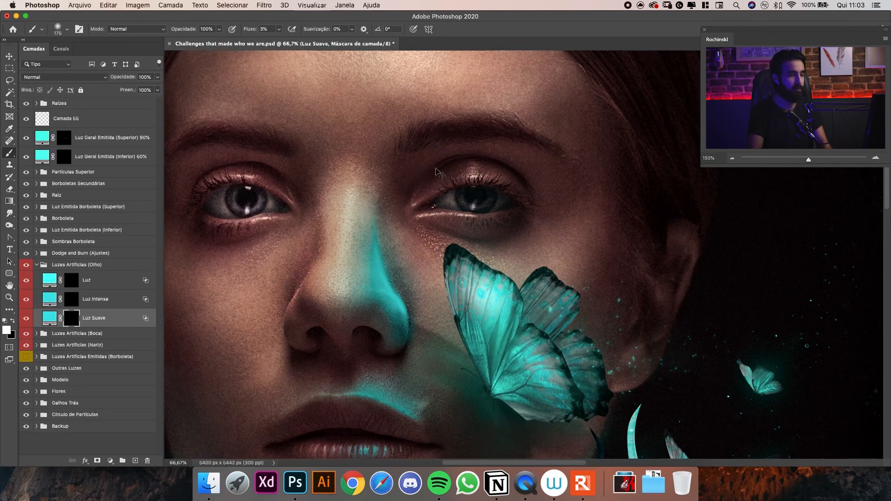
key(super+minus)
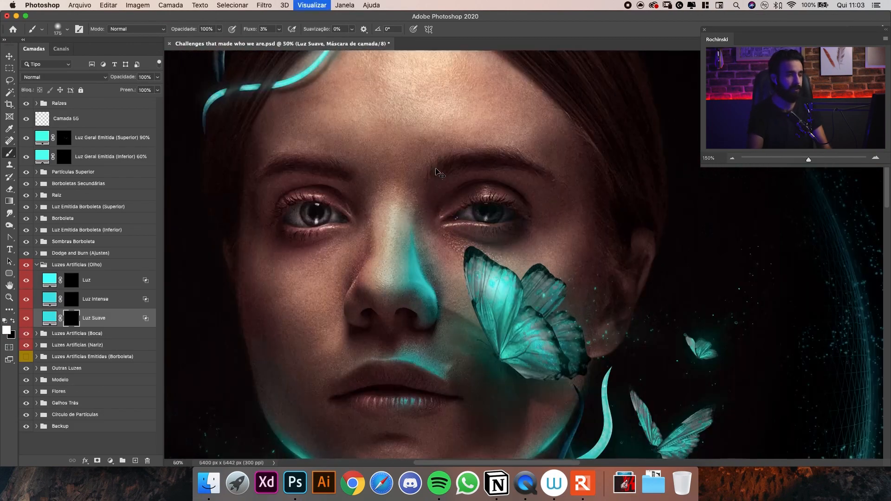
Examine the eye above the butterfly closely to judge where the emitted light should fall on the eyelids.
key(super+plus)
key(super+plus)
drag(483, 209, 493, 236)
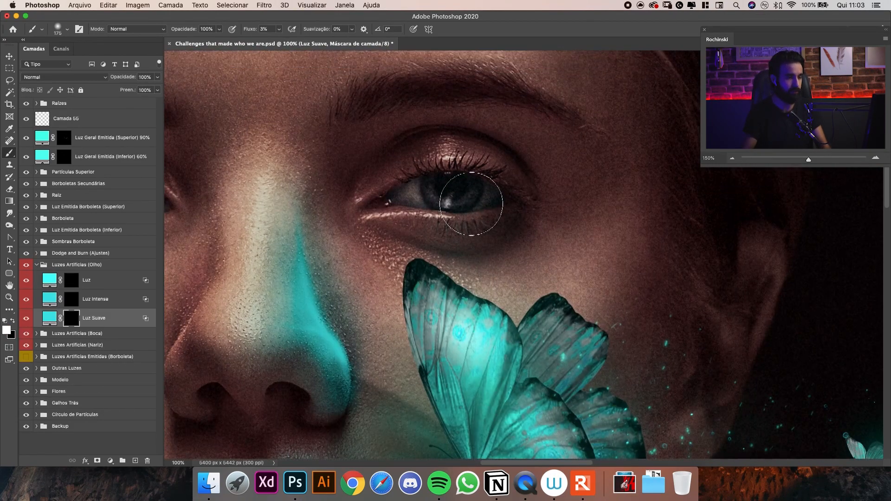
drag(470, 273, 463, 200)
drag(501, 246, 489, 247)
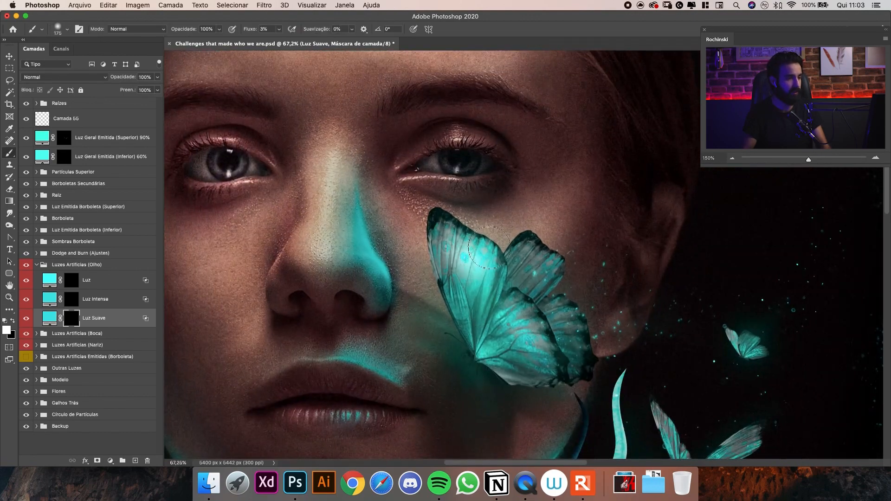
drag(463, 204, 470, 251)
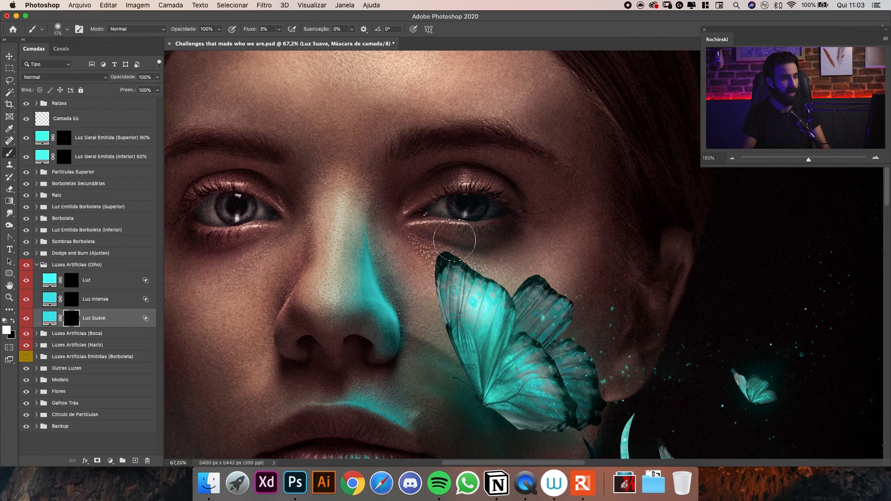
super+click(446, 226)
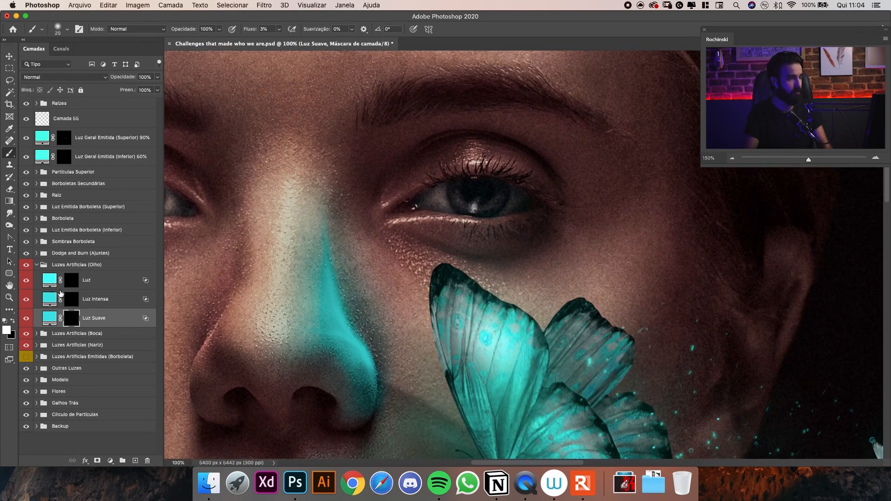
Paint a thin turquoise light from the inner eye corner along the upper lash line on the Luz Intensa mask with a small brush.
click(69, 299)
super+click(434, 177)
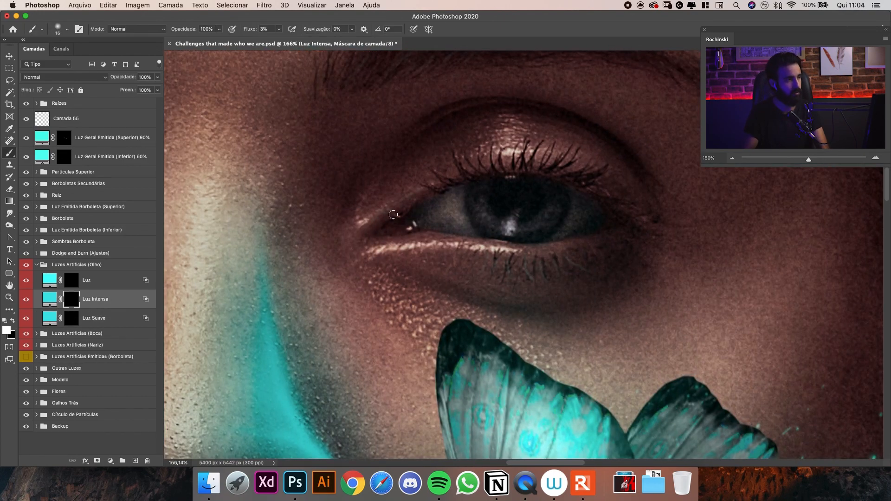
key(bracketright)
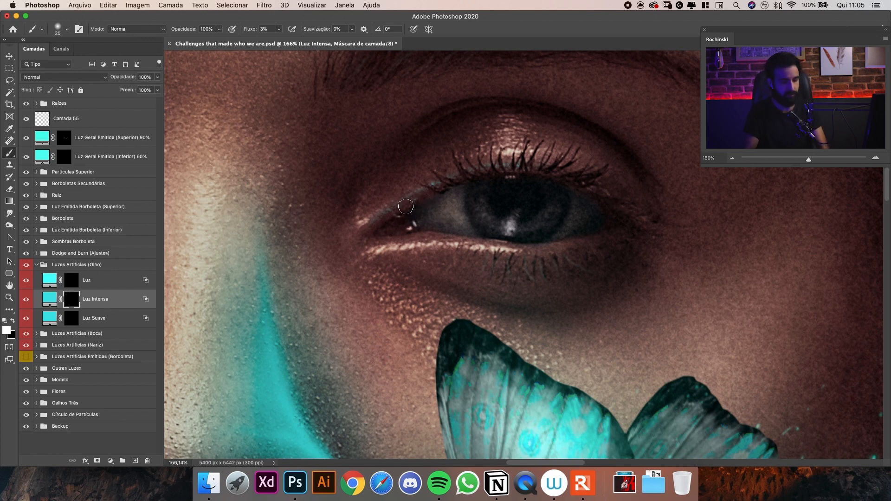
key(super+minus)
key(super+minus)
key(super+minus)
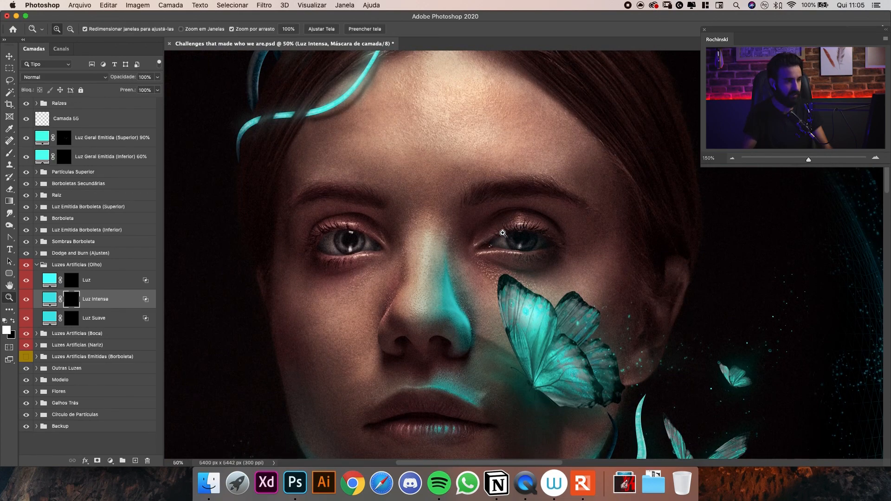
drag(499, 234, 543, 233)
key(bracketleft)
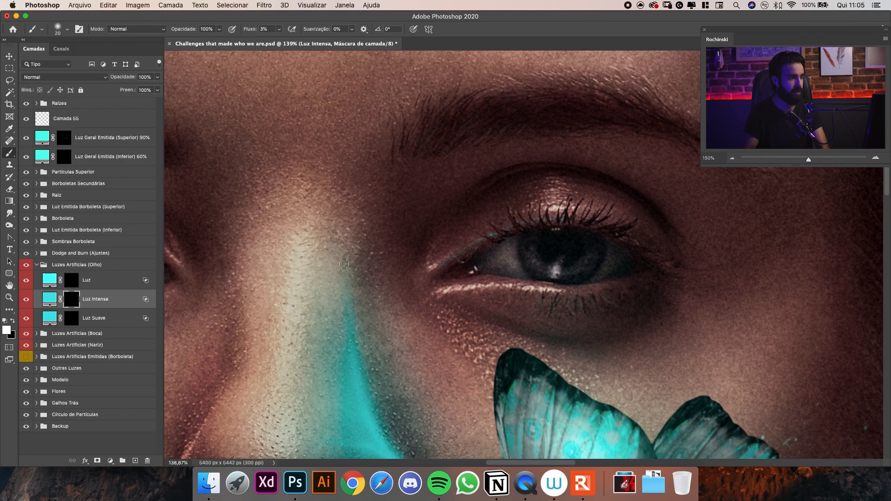
Blend the eye's Luz Intensa layer into the skin by setting the Camada Subjacente shadow slider to 2 / 143 under Mesclar Se.
double_click(154, 300)
drag(662, 39, 203, 47)
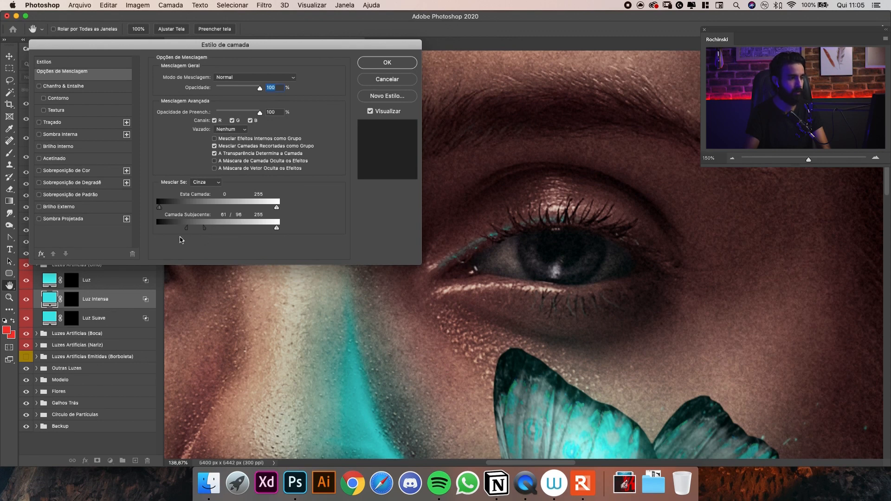
drag(185, 228, 167, 227)
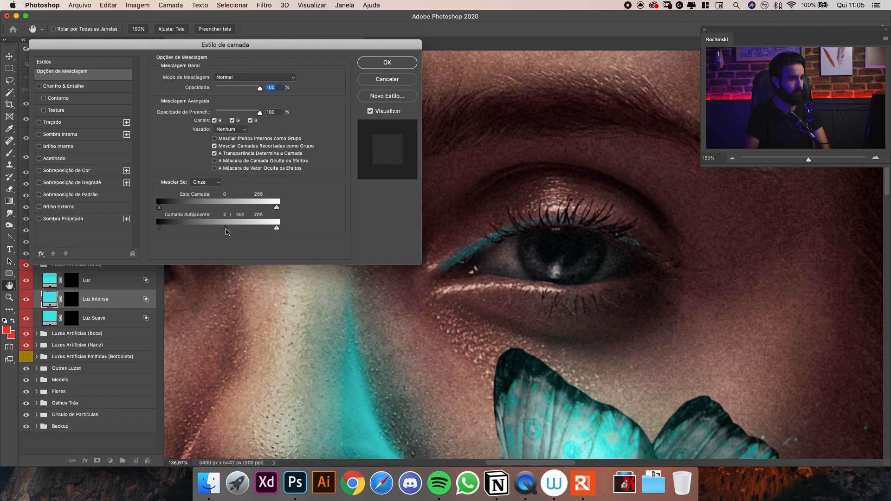
click(387, 62)
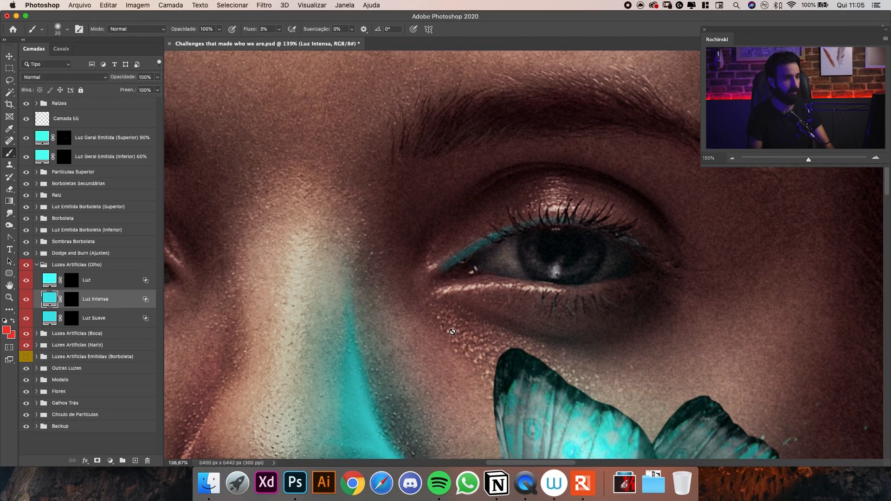
Extend the upper lash line light to the outer eye corner in white on the Luz Intensa mask, using brush sizes 20 to 25.
click(71, 303)
key(d)
scroll(524, 255, up, 3)
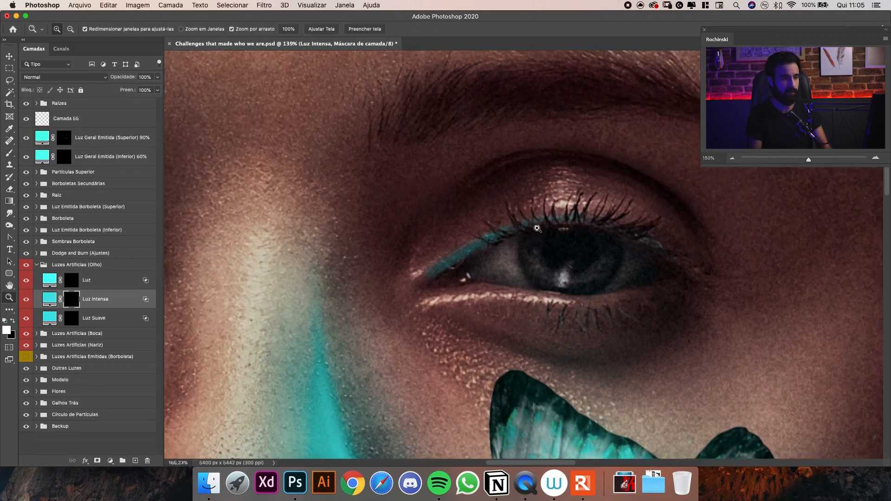
mouse_move(529, 253)
mouse_down()
mouse_move(499, 253)
mouse_move(529, 250)
mouse_up()
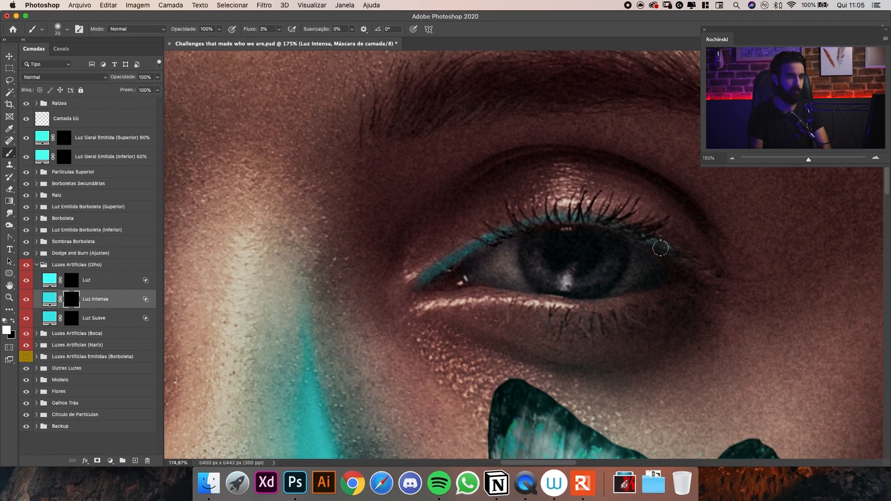
key(bracketleft)
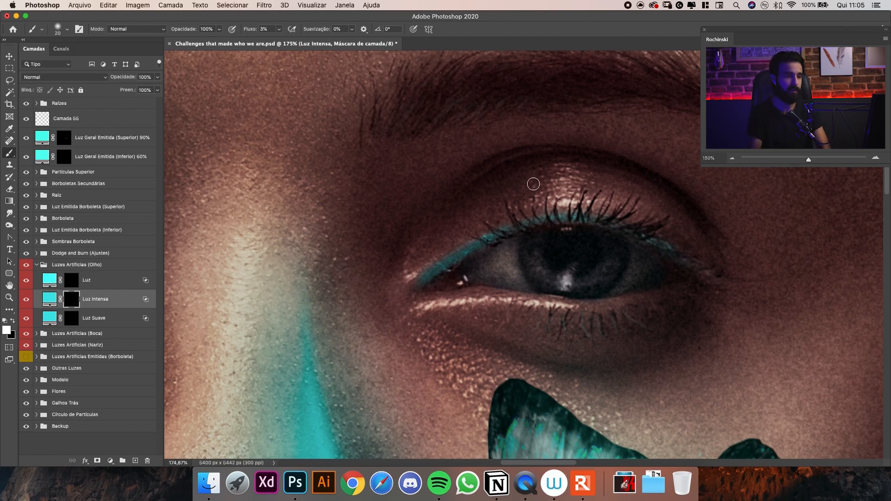
key(super+minus)
key(super+minus)
key(super+plus)
key(super+plus)
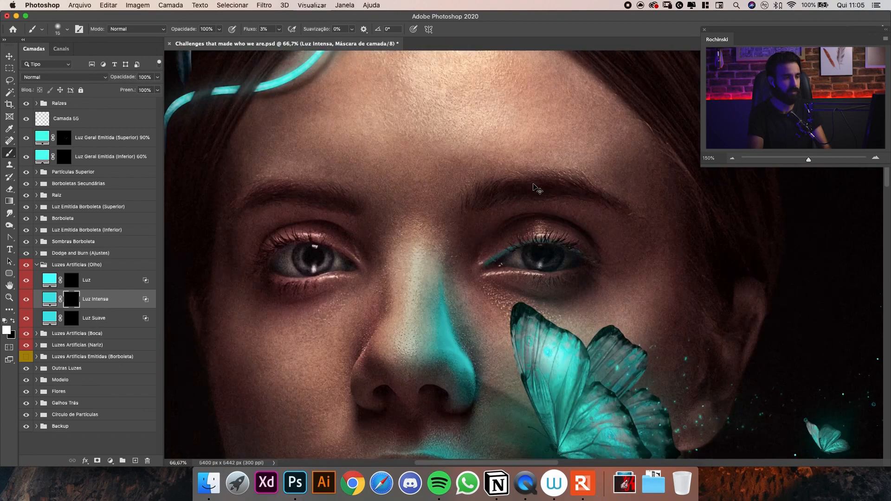
Erase the excess light at the inner corner of the upper eyelid on the Luz Intensa mask.
key(e)
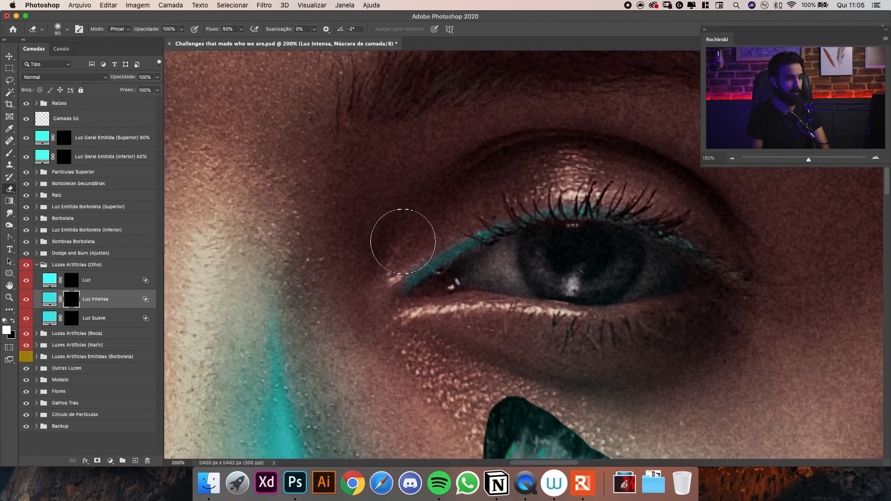
mouse_move(400, 237)
mouse_down()
mouse_move(410, 226)
mouse_move(392, 244)
mouse_move(409, 225)
mouse_up()
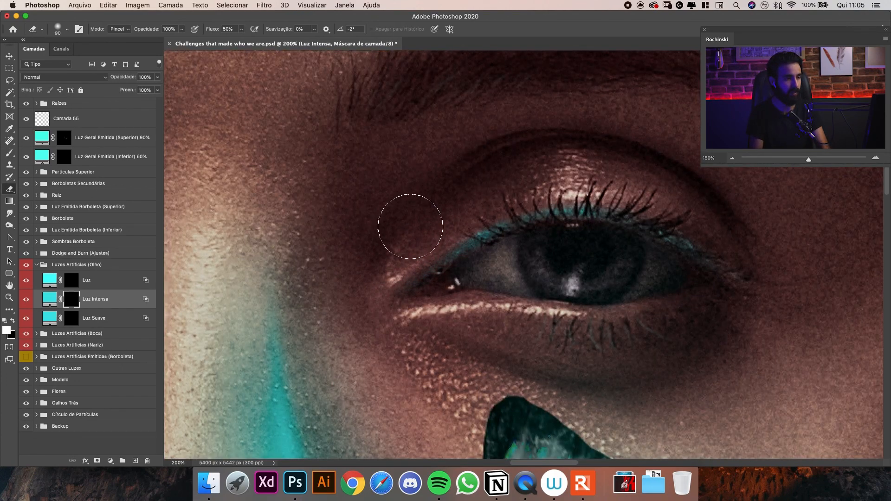
key(super+0)
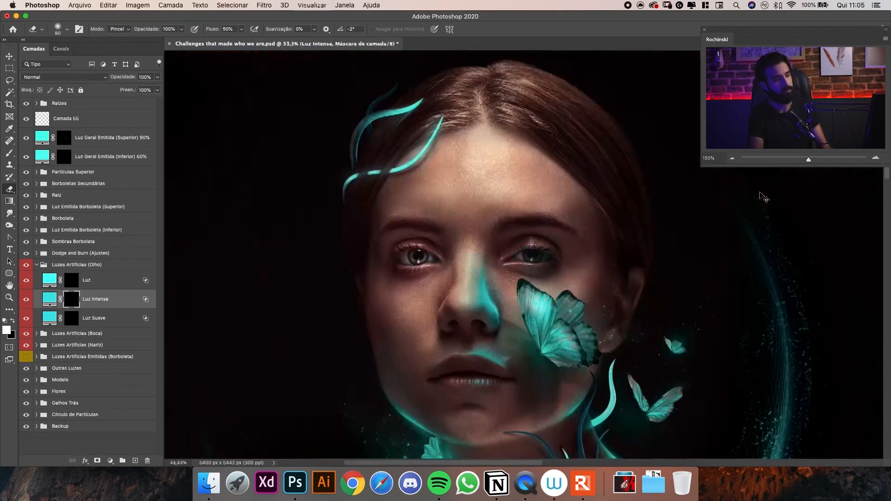
Paint turquoise light in white along the lower eyelid on the Luz Intensa mask with a larger brush.
key(super+1)
key(b)
key(x)
key(backslash)
key(backslash)
key(x)
key(bracketright)
key(bracketright)
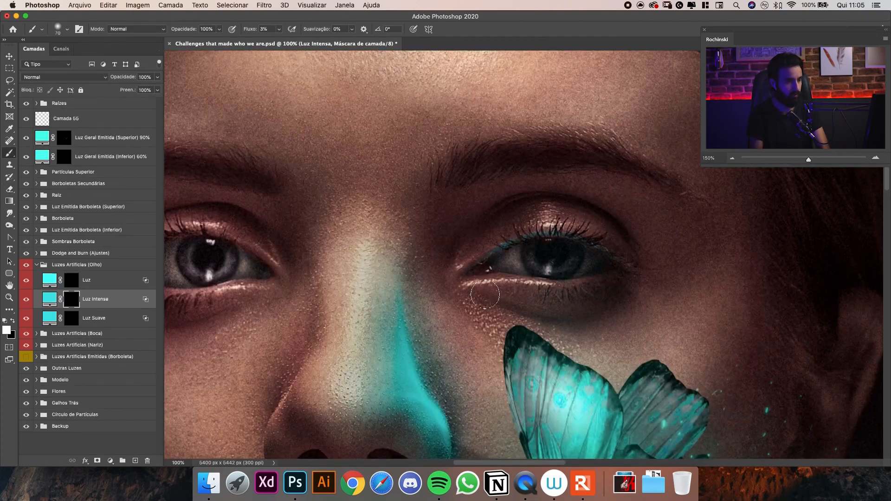
key(bracketleft)
drag(589, 297, 523, 301)
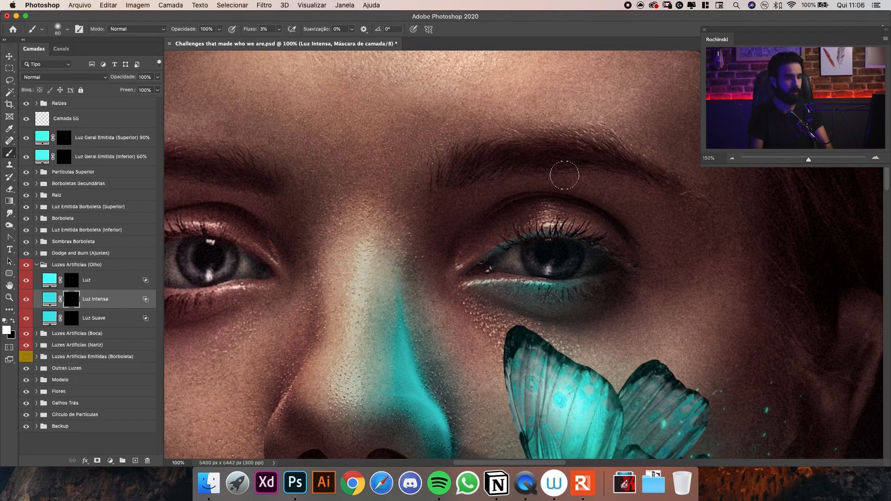
Soften the light along the upper eyelid with a large Eraser on the Luz Intensa mask and compare it with the whole face.
key(e)
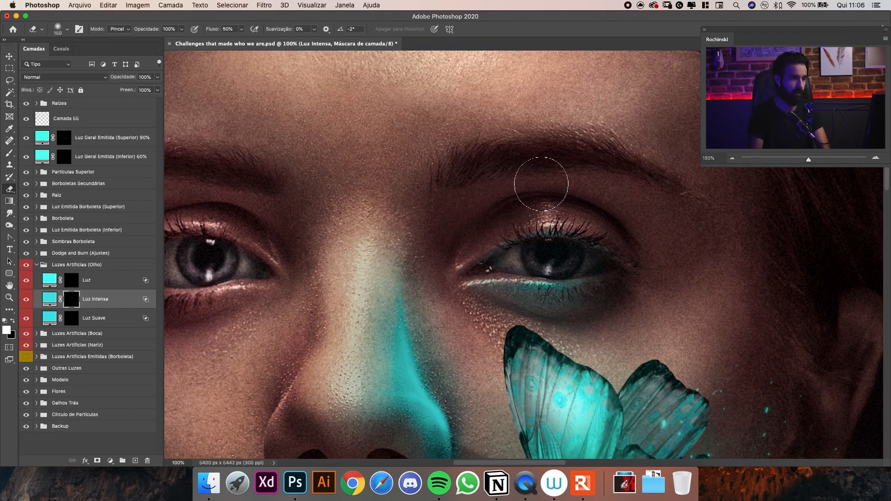
key(bracketright)
key(super+minus)
key(super+minus)
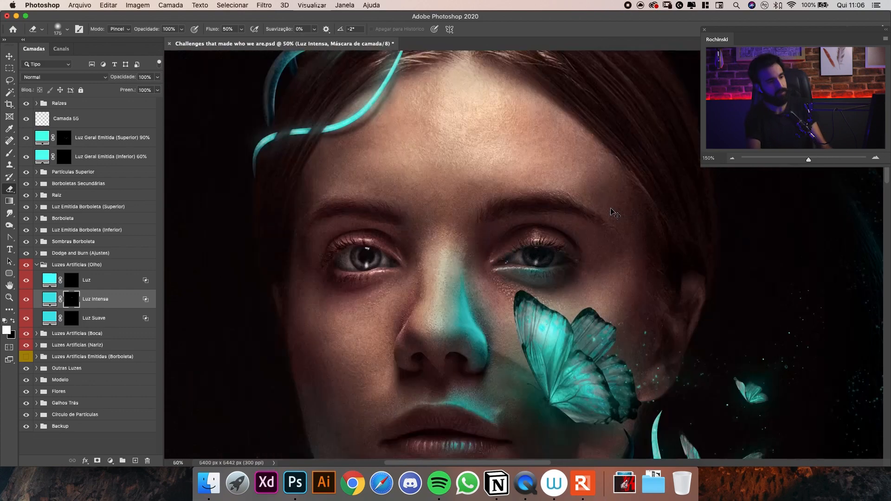
key(super+plus)
key(super+plus)
Refine the eyelid light on the Luz Intensa mask with a smaller brush and the Eraser.
key(b)
key(backslash)
key(backslash)
key(bracketleft)
key(bracketleft)
key(bracketleft)
key(bracketleft)
key(bracketleft)
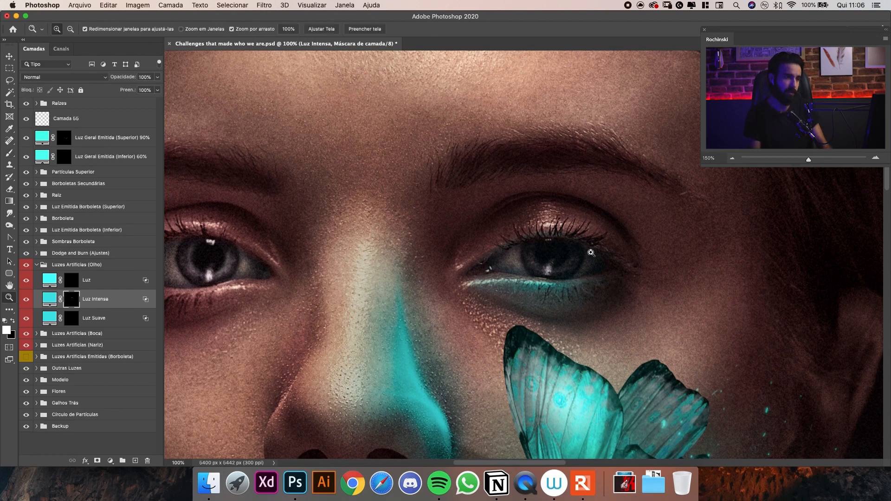
mouse_move(591, 253)
mouse_down()
mouse_move(524, 260)
mouse_move(601, 280)
mouse_up()
key(e)
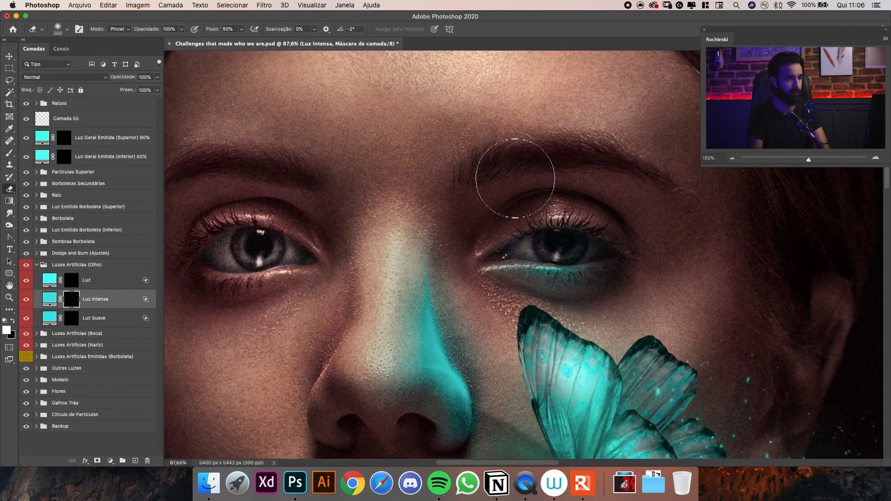
Paint soft turquoise light on the upper eyelid and beneath the eyebrow on the Luz Suave mask with the Brush.
key(b)
drag(545, 186, 552, 187)
drag(530, 226, 494, 177)
click(76, 320)
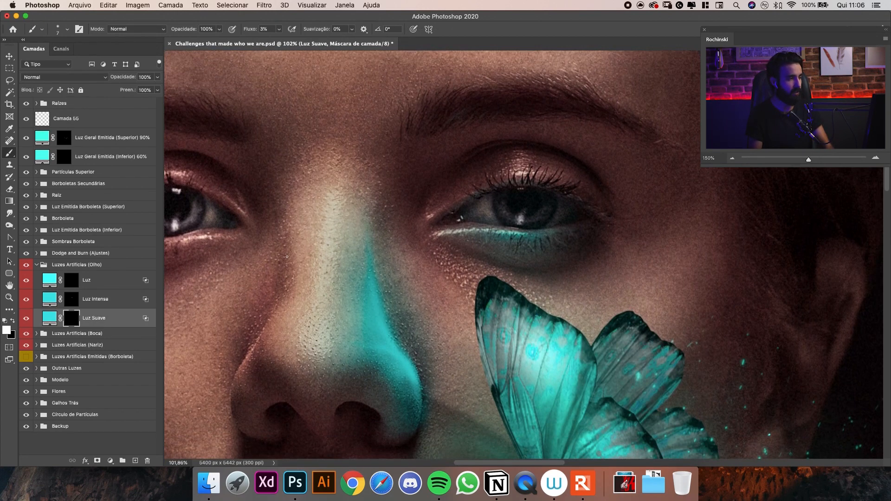
key(bracketright)
key(bracketright)
key(bracketright)
key(bracketright)
key(bracketright)
key(bracketright)
key(bracketright)
key(bracketright)
mouse_move(423, 182)
mouse_down()
mouse_move(454, 145)
mouse_move(515, 140)
mouse_move(458, 153)
mouse_move(578, 148)
mouse_move(503, 136)
mouse_move(612, 164)
mouse_move(517, 133)
mouse_move(587, 156)
mouse_move(439, 168)
mouse_move(565, 143)
mouse_move(489, 141)
mouse_move(435, 170)
mouse_move(494, 161)
mouse_move(484, 136)
mouse_move(418, 181)
mouse_move(476, 138)
mouse_move(514, 144)
mouse_move(415, 163)
mouse_up()
key(bracketleft)
key(bracketleft)
key(bracketleft)
key(bracketleft)
key(bracketleft)
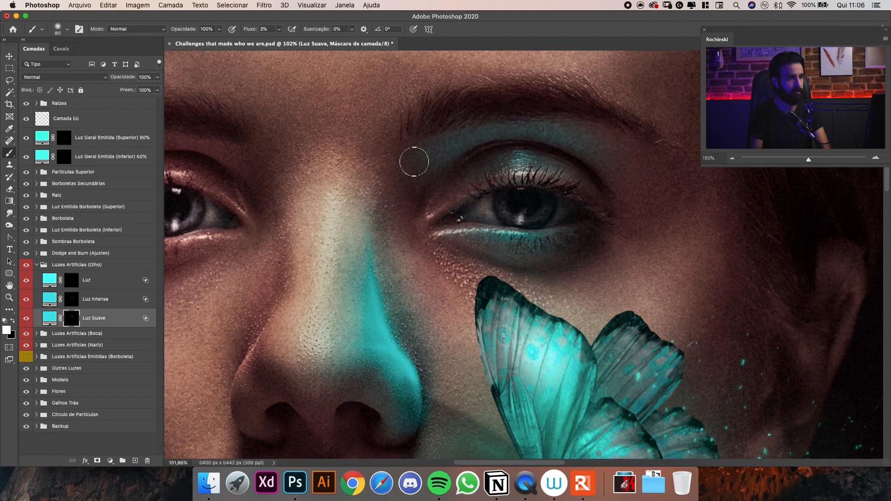
Extend the soft light from the inner eye corner across the upper eyelid on the Luz Suave mask with a 125 px brush.
mouse_move(534, 128)
mouse_down()
mouse_move(480, 125)
mouse_move(546, 115)
mouse_up()
key(backslash)
key(backslash)
key(bracketright)
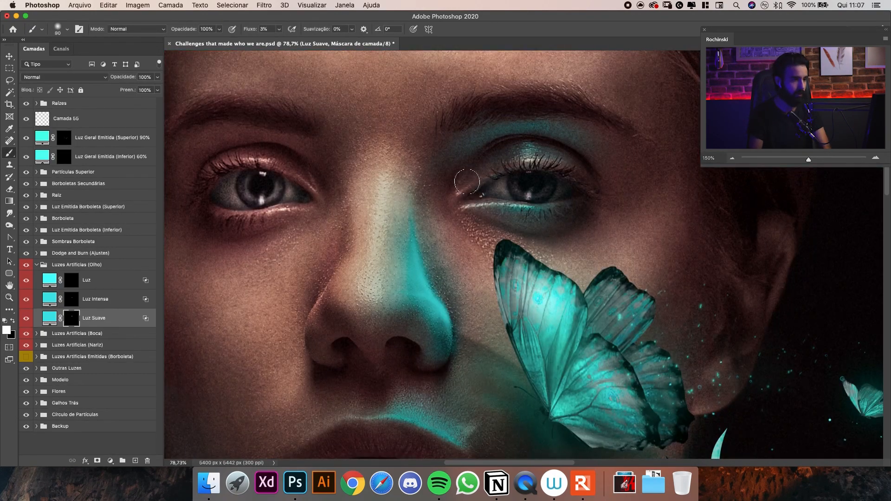
key(bracketright)
key(bracketright)
mouse_move(467, 181)
mouse_down()
mouse_move(544, 159)
mouse_move(502, 165)
mouse_move(582, 169)
mouse_move(551, 163)
mouse_move(598, 185)
mouse_move(597, 155)
mouse_up()
Soften the light around the eye on the Luz Suave mask with a 600 px Eraser, undoing the last stroke.
key(super+minus)
key(super+minus)
key(super+minus)
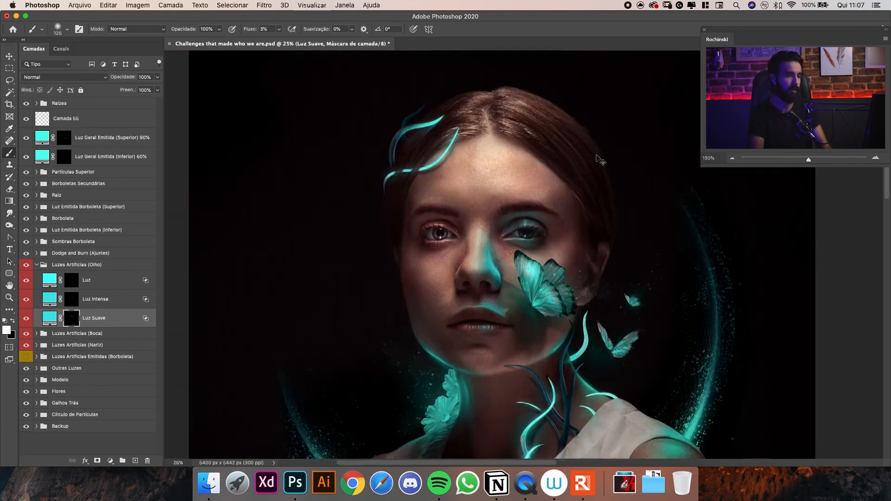
key(e)
key(bracketright)
key(bracketright)
key(bracketright)
key(bracketright)
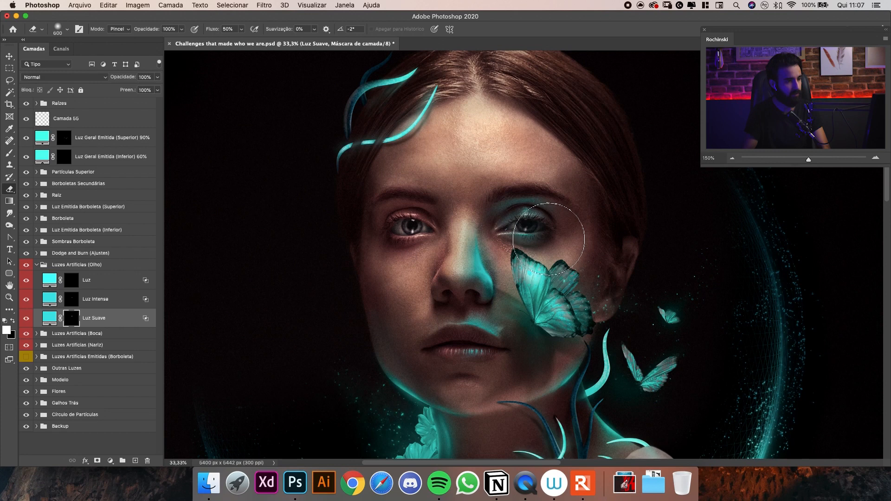
mouse_move(548, 247)
mouse_down()
mouse_move(530, 224)
mouse_move(543, 246)
mouse_up()
key(super+z)
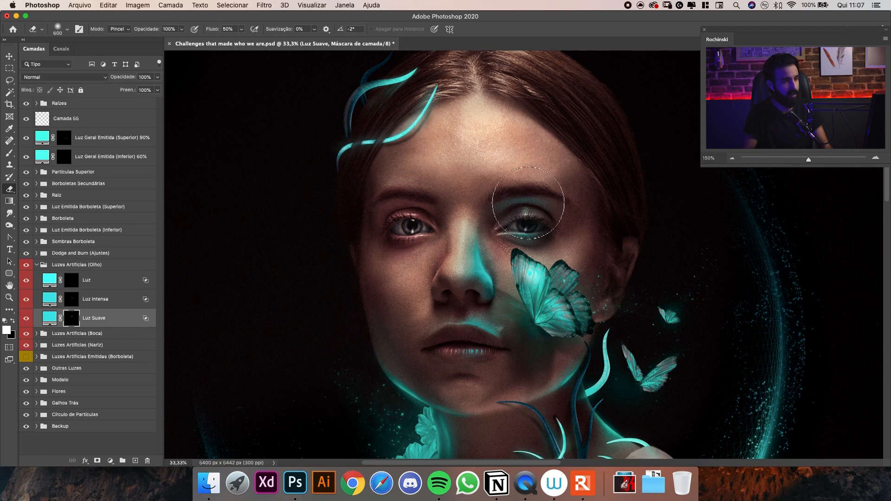
Paint faint turquoise light between the nose and the inner eye corner on the Luz Suave mask with a 300 px brush.
key(b)
scroll(511, 203, up, 5)
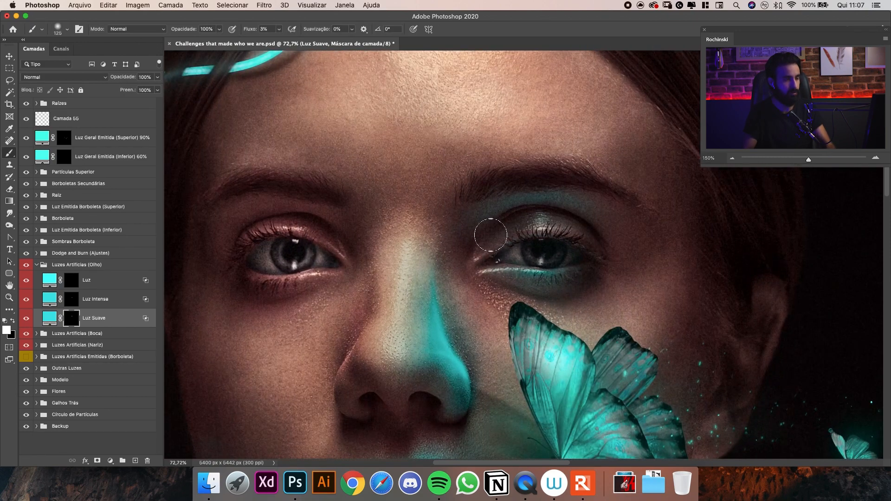
key(bracketright)
key(bracketright)
key(bracketright)
key(bracketright)
key(bracketright)
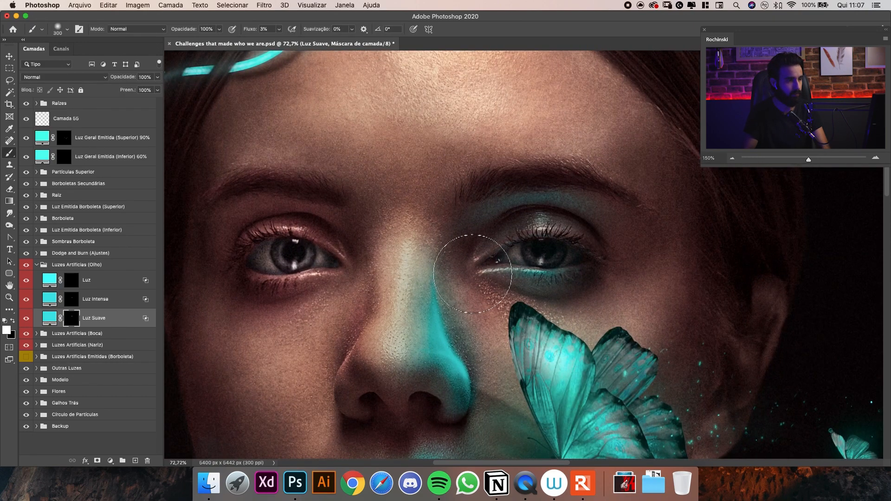
key(bracketleft)
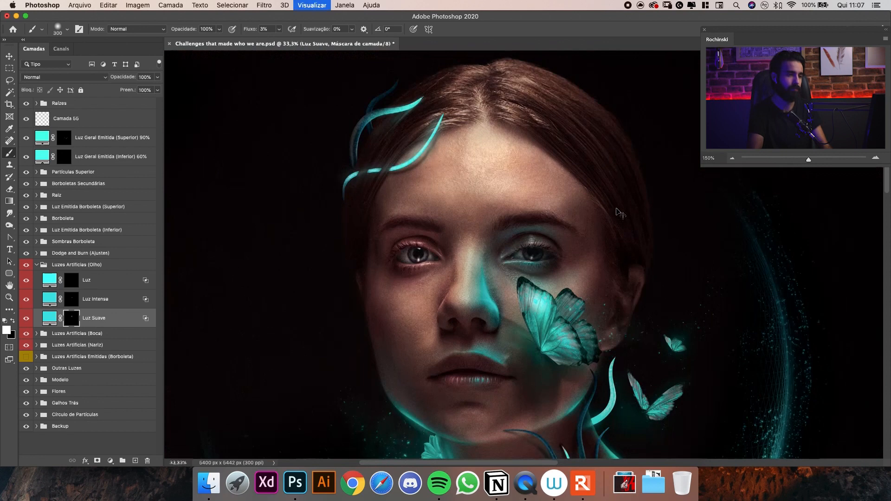
Paint stronger light beneath the lower lashes, under the eyebrow and on the upper eyelid on the Luz Intensa mask.
key(super+1)
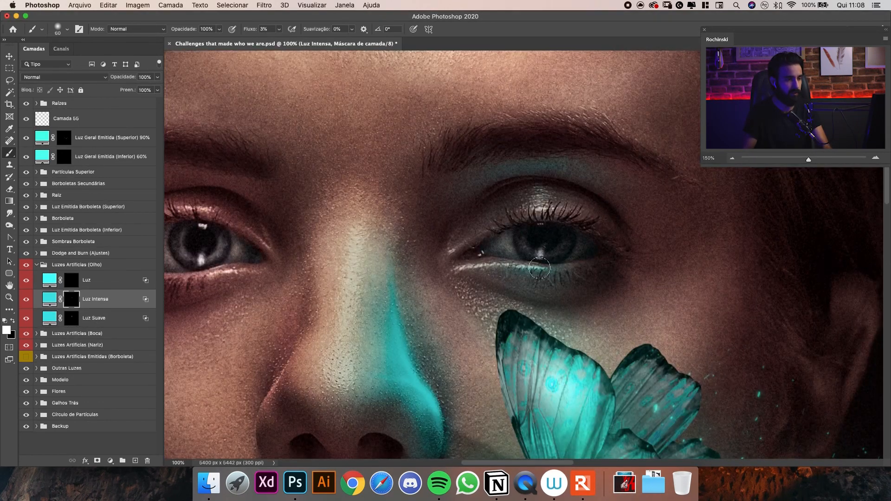
key(bracketleft)
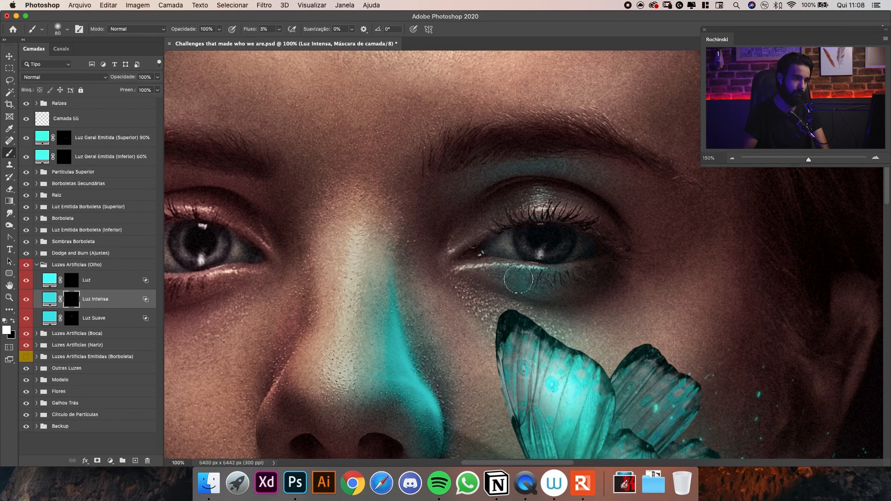
mouse_move(499, 172)
mouse_down()
mouse_move(547, 169)
mouse_move(497, 177)
mouse_move(508, 168)
mouse_move(491, 176)
mouse_up()
key(bracketright)
key(bracketright)
key(bracketleft)
key(bracketleft)
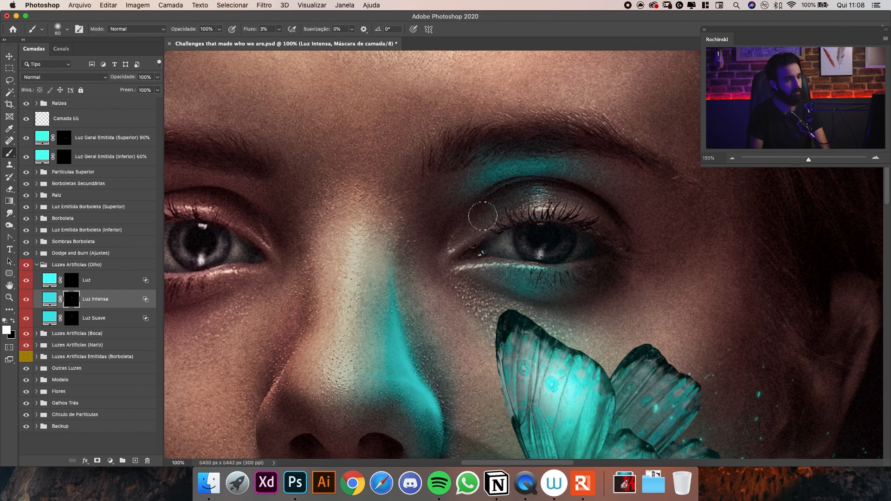
key(bracketleft)
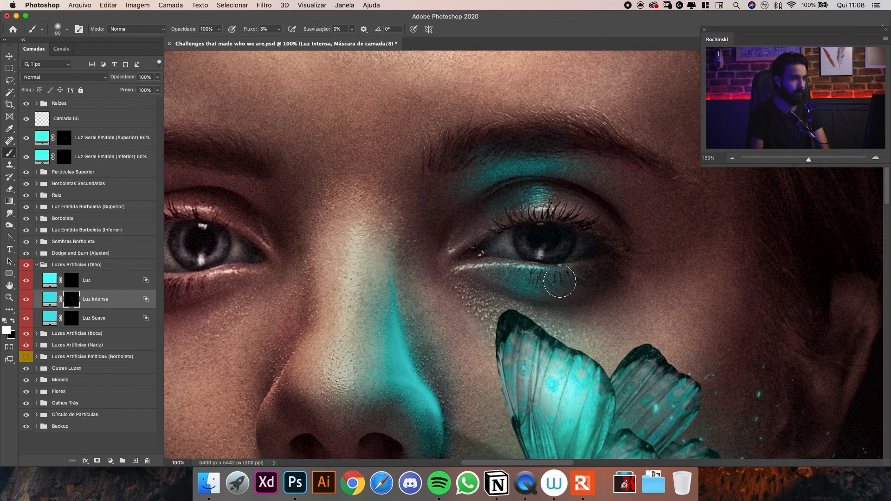
Check the intensified eye light against the whole portrait and examine the eye area up close.
key(super+minus)
key(super+minus)
key(super+minus)
key(super+minus)
key(super+minus)
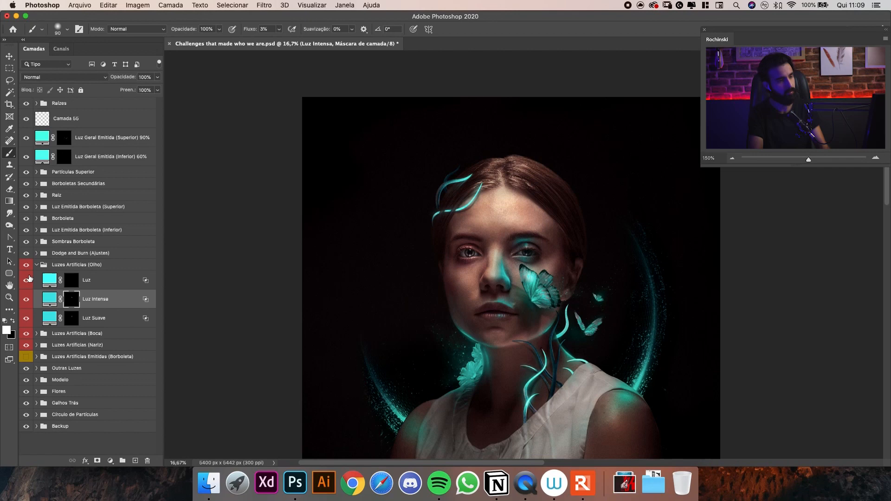
key(super+plus)
key(super+plus)
key(super+plus)
key(super+plus)
drag(469, 235, 477, 213)
scroll(582, 204, up, 5)
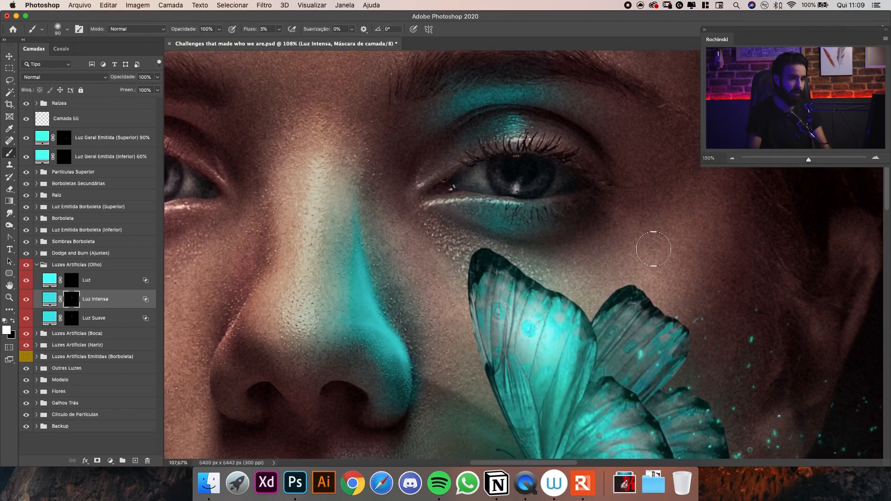
Paint soft light on the skin below the eye beside the butterfly wing on the Luz Suave mask, enlarging the brush to 400 px.
click(72, 319)
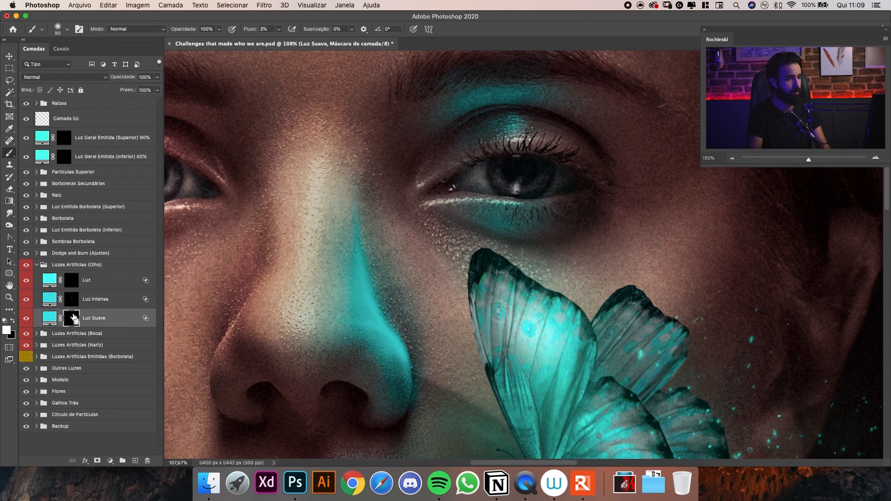
key(super+minus)
key(bracketright)
key(bracketright)
key(bracketright)
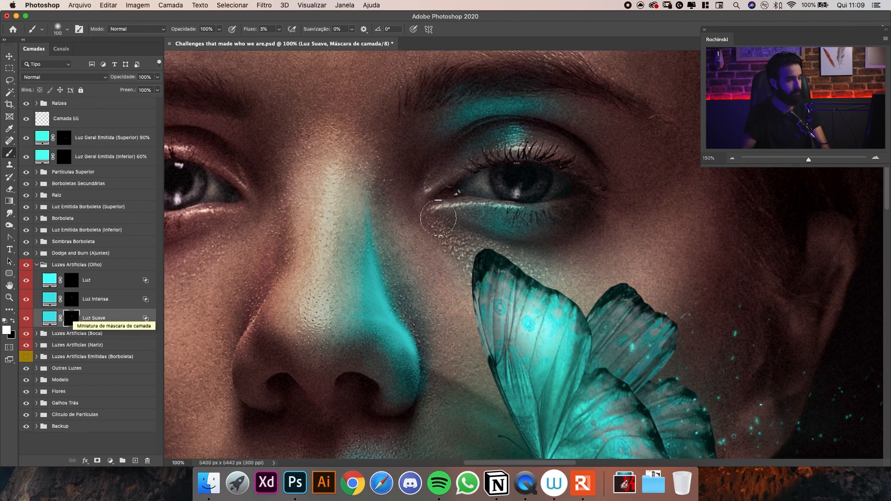
key(bracketright)
key(bracketright)
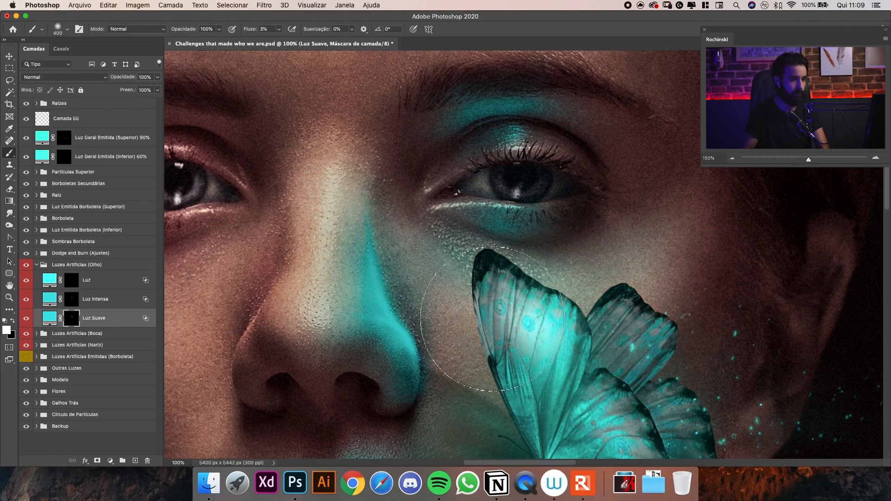
scroll(548, 207, down, 3)
drag(548, 207, 576, 204)
drag(547, 230, 549, 193)
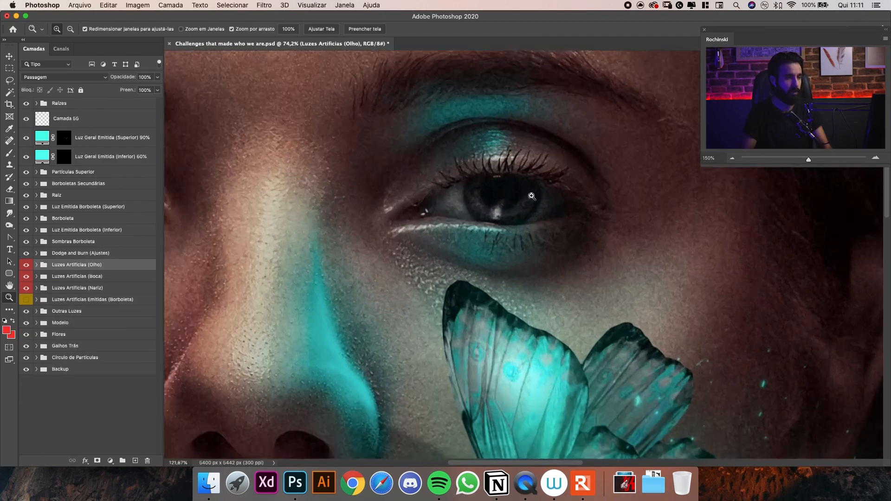
Expand the Luzes Artificias (Olho) group and select the Luz Intensa mask for work on the iris.
drag(532, 197, 542, 198)
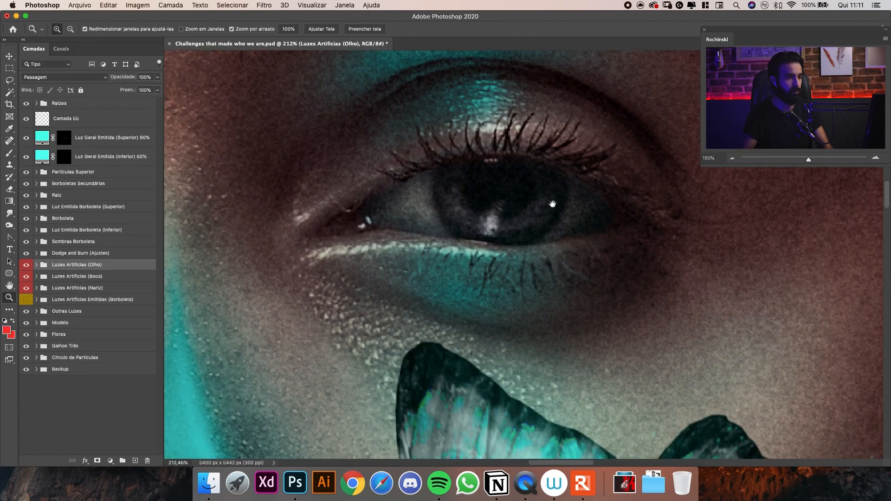
drag(556, 214, 532, 201)
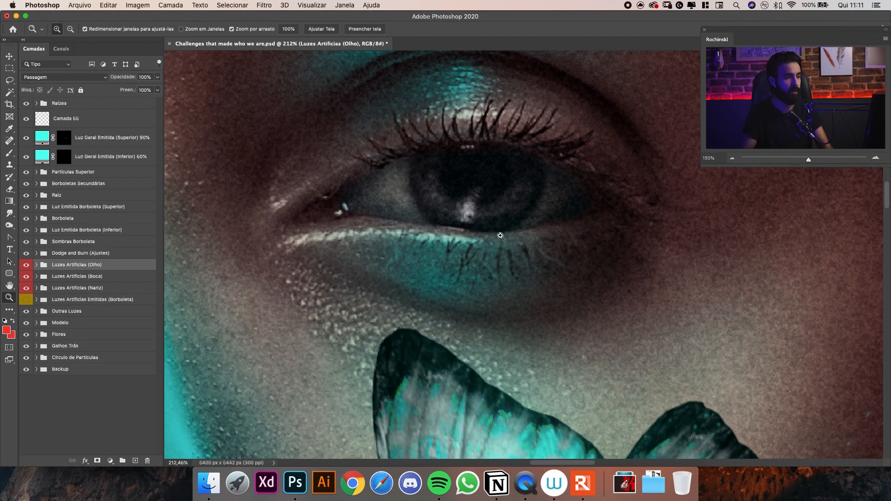
drag(519, 209, 516, 237)
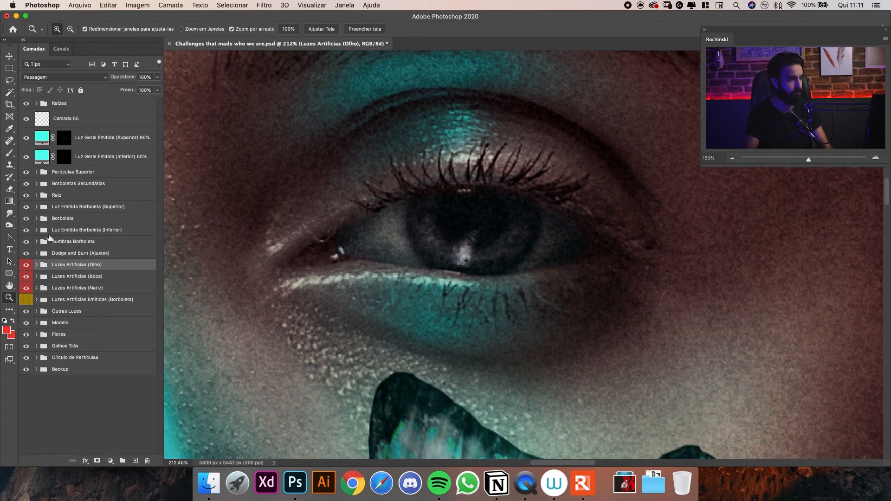
click(37, 264)
click(72, 280)
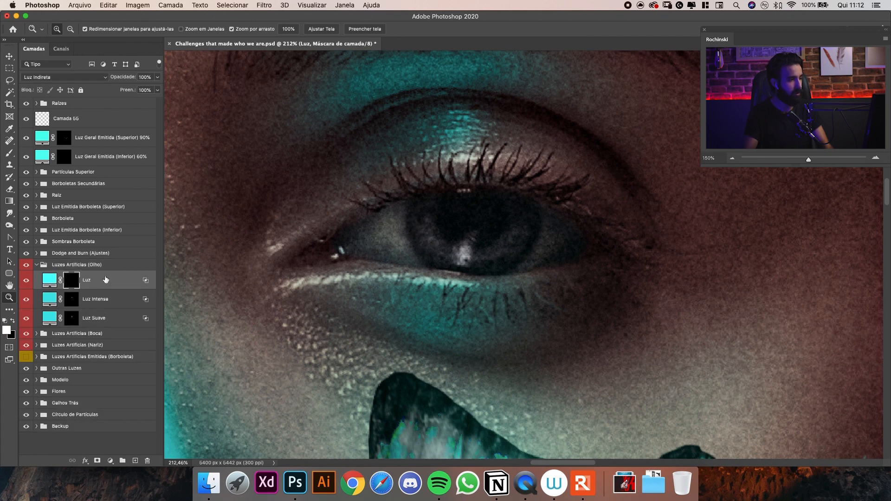
click(77, 303)
Try painting turquoise light on the iris on the Luz Intensa mask with a 20 px brush at 100% flow.
key(b)
key(bracketleft)
drag(428, 236, 428, 240)
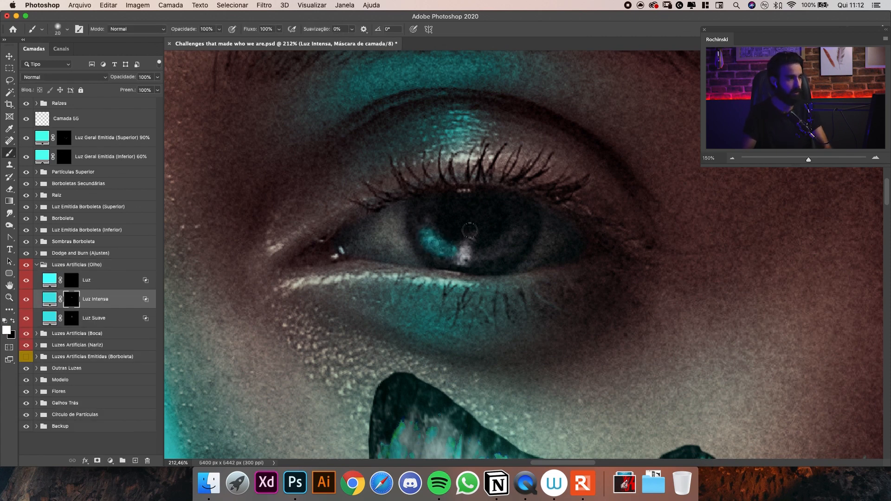
key(super+z)
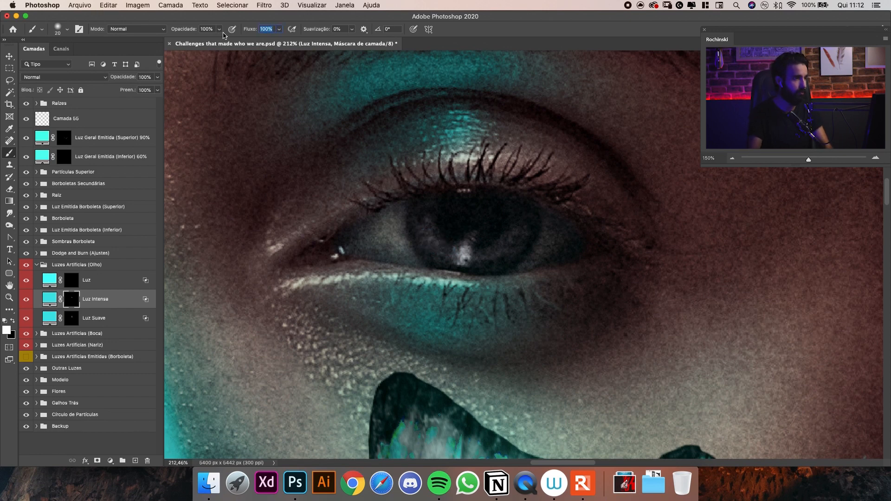
Set the brush flow to 3% and paint turquoise light on the lower iris and its reflection on the Luz Intensa mask.
key(Return)
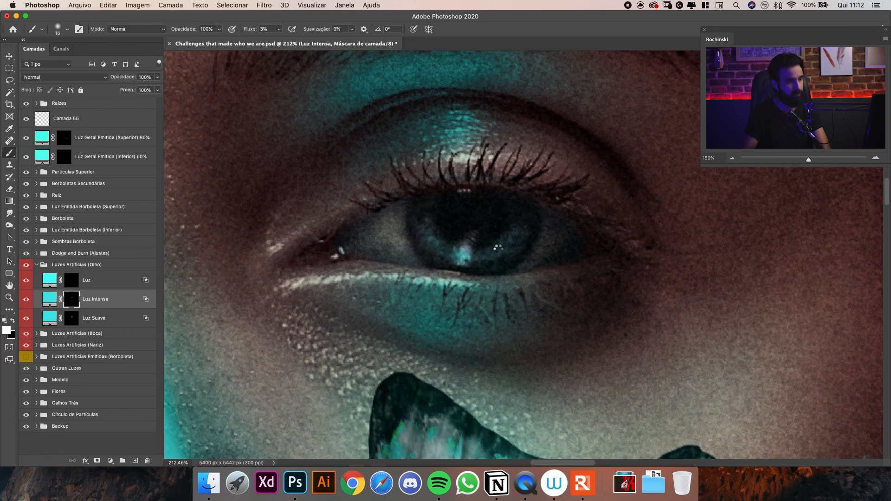
key(bracketleft)
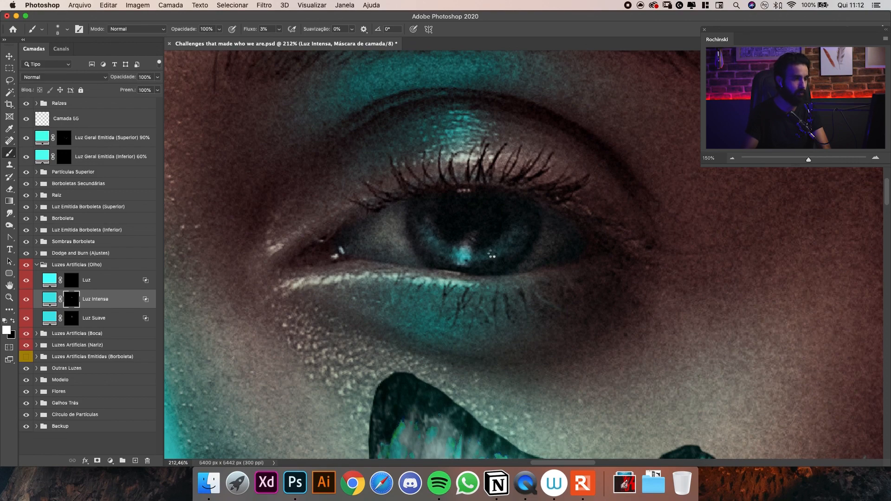
key(bracketright)
key(bracketright)
key(bracketright)
key(bracketright)
key(bracketright)
key(bracketright)
Build up the light along both sides of the iris on the Luz Intensa mask with a brush of about 20 px.
key(z)
mouse_move(513, 189)
mouse_down()
mouse_move(446, 189)
mouse_move(513, 189)
mouse_up()
key(b)
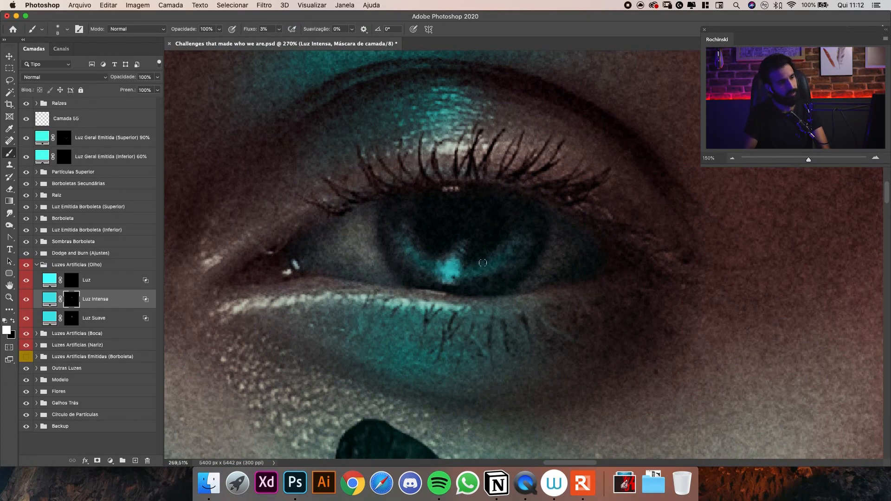
key(bracketright)
key(bracketright)
key(bracketright)
drag(500, 257, 523, 219)
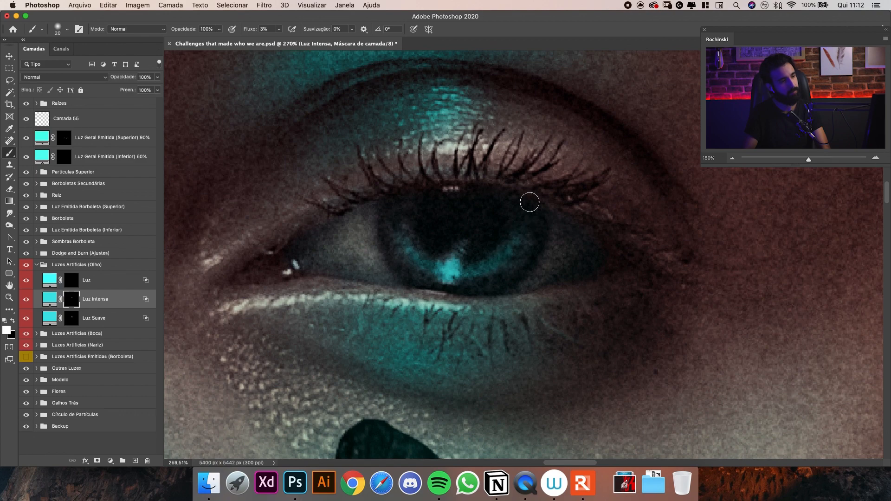
mouse_move(406, 253)
mouse_down()
mouse_move(391, 219)
mouse_move(404, 224)
mouse_up()
Compare the eye with and without the Luz Intensa layer and examine the result on the face.
key(z)
mouse_move(512, 177)
mouse_down()
mouse_move(427, 192)
mouse_move(473, 179)
mouse_up()
key(b)
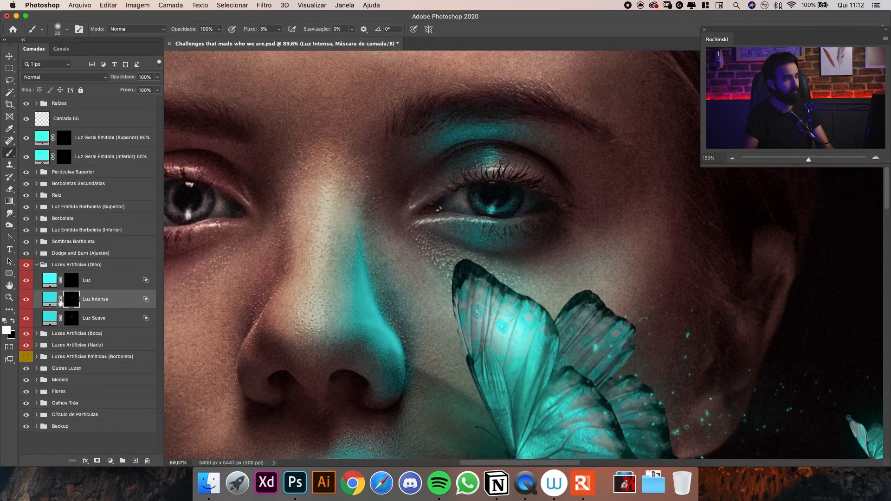
click(26, 302)
click(27, 306)
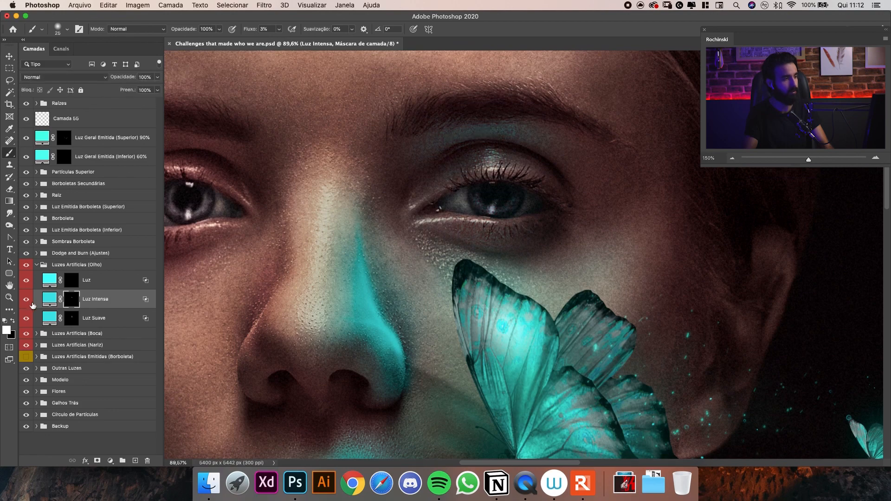
click(28, 301)
click(26, 300)
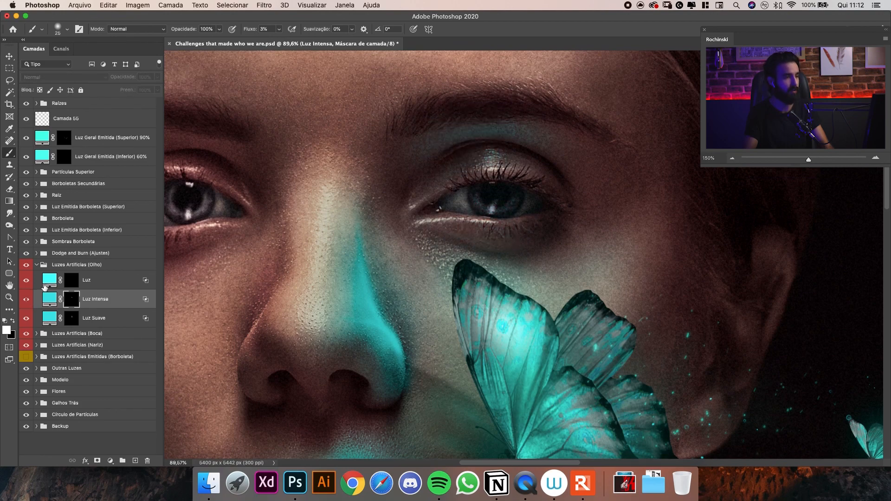
drag(471, 203, 548, 200)
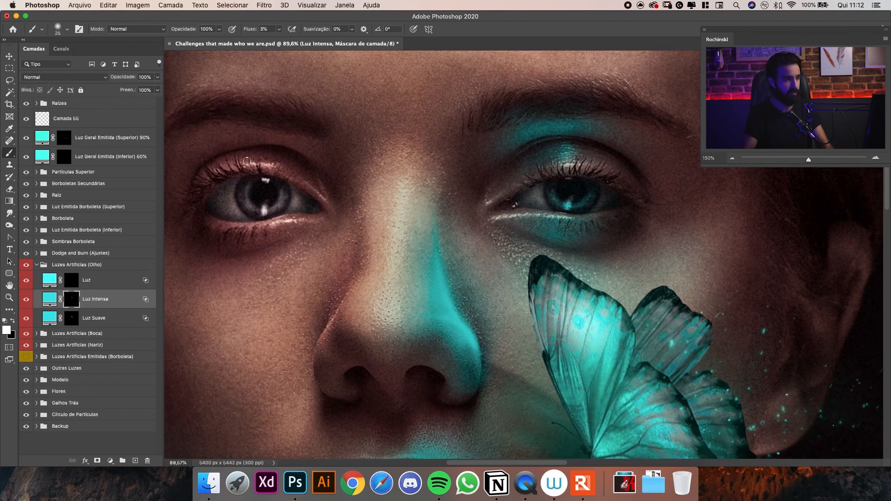
drag(474, 193, 441, 210)
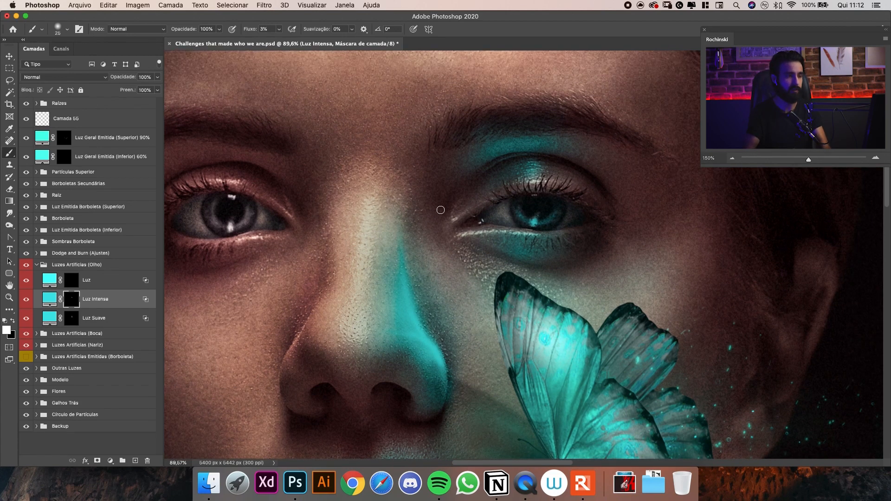
Refine the turquoise light on the lower iris on the Luz Intensa mask with a smaller brush.
mouse_move(554, 186)
mouse_down()
mouse_move(529, 209)
mouse_move(573, 213)
mouse_up()
key(bracketleft)
key(bracketleft)
key(bracketleft)
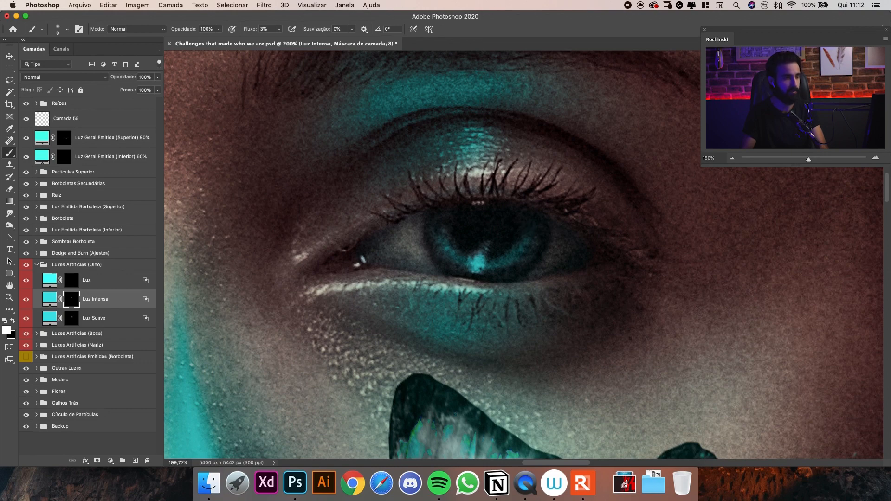
key(super+minus)
key(super+minus)
key(super+minus)
key(super+minus)
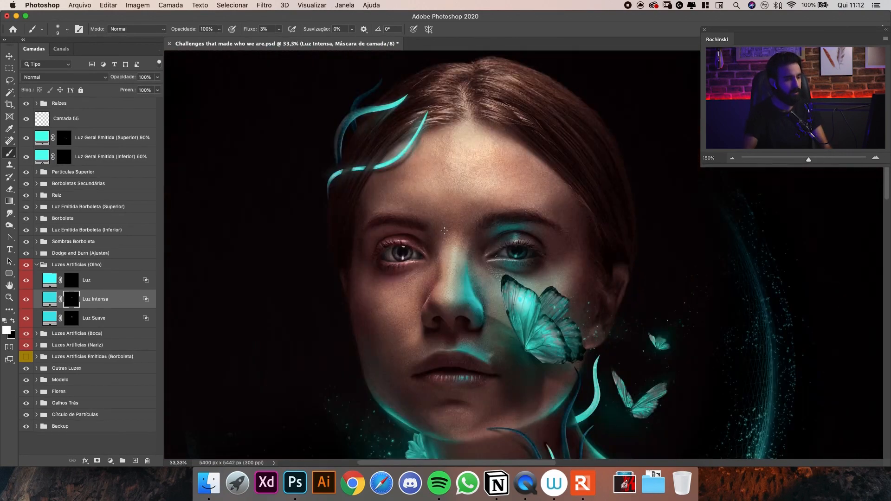
Paint soft turquoise light over the lit eye on the Luz mask with a brush of about 200 px.
drag(547, 234, 509, 209)
drag(486, 254, 487, 228)
key(alt+bracketright)
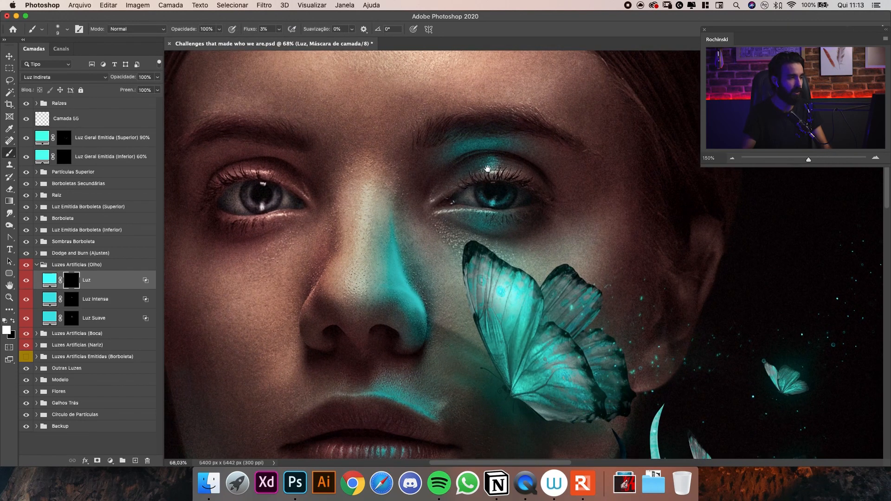
scroll(500, 201, up, 2)
key(bracketright)
key(bracketright)
key(bracketright)
key(bracketright)
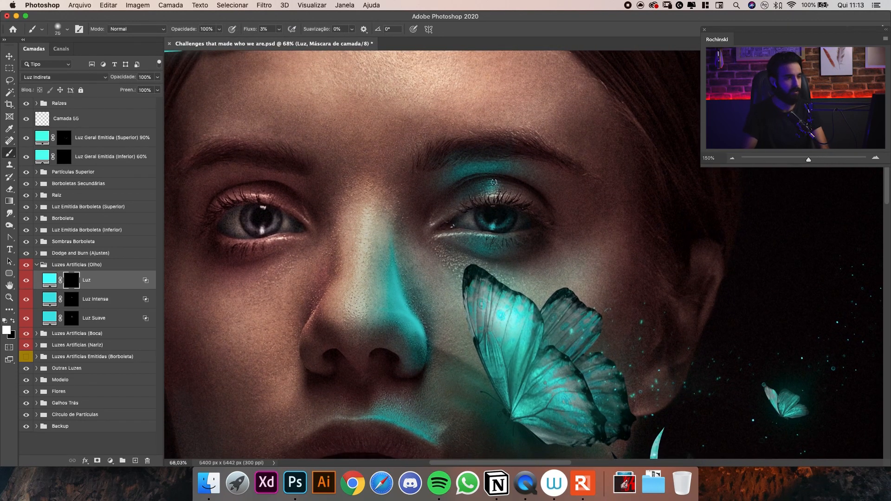
key(bracketright)
key(bracketright)
key(bracketright)
key(bracketright)
key(bracketright)
key(bracketright)
key(bracketright)
key(bracketright)
key(bracketright)
key(bracketright)
key(bracketright)
key(bracketleft)
key(bracketleft)
key(bracketleft)
key(bracketleft)
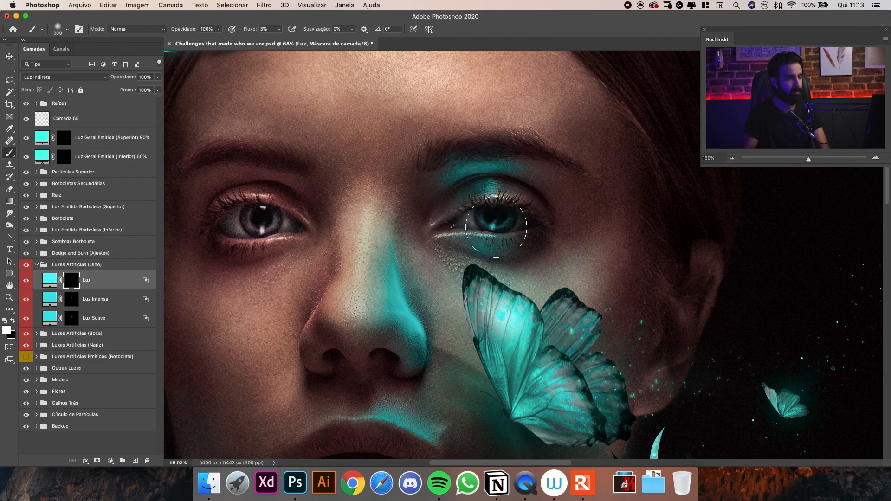
Touch up the turquoise light around the lower iris on the Luz mask with smaller brush sizes such as 80 and 25 px.
key(bracketleft)
key(bracketleft)
key(bracketleft)
key(bracketleft)
key(bracketleft)
key(bracketleft)
key(bracketleft)
key(bracketleft)
key(bracketleft)
key(bracketleft)
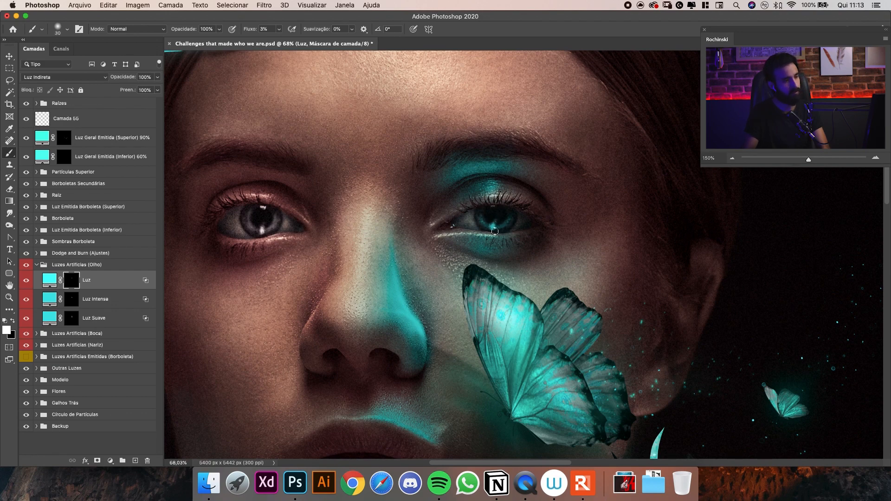
key(bracketright)
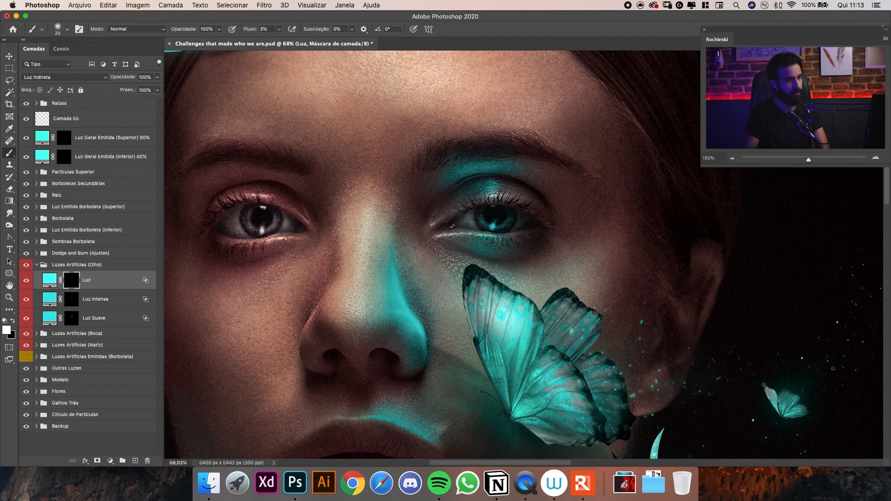
key(bracketright)
key(bracketright)
key(bracketright)
key(bracketright)
key(bracketright)
key(bracketright)
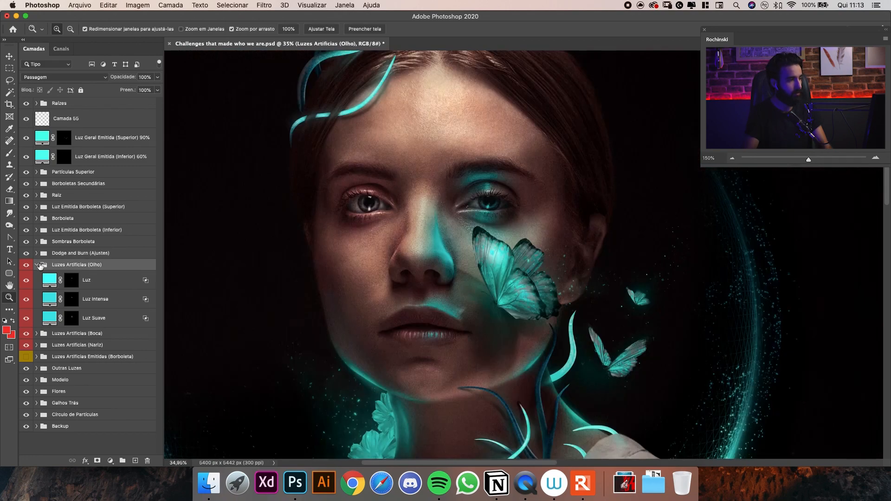
Collapse the Luzes Artificias (Olho) group and compare the face with and without the eye lights.
click(40, 266)
drag(507, 193, 512, 213)
key(v)
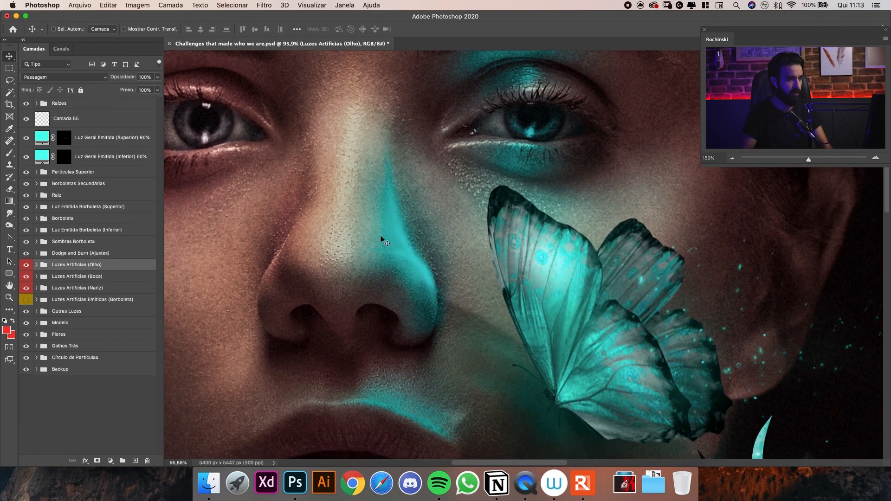
drag(499, 236, 483, 218)
key(z)
key(v)
drag(498, 212, 470, 243)
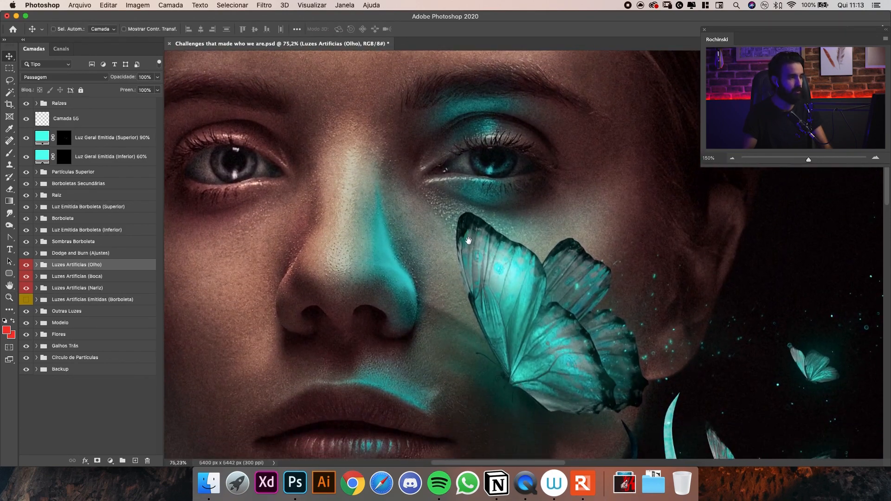
drag(409, 227, 383, 198)
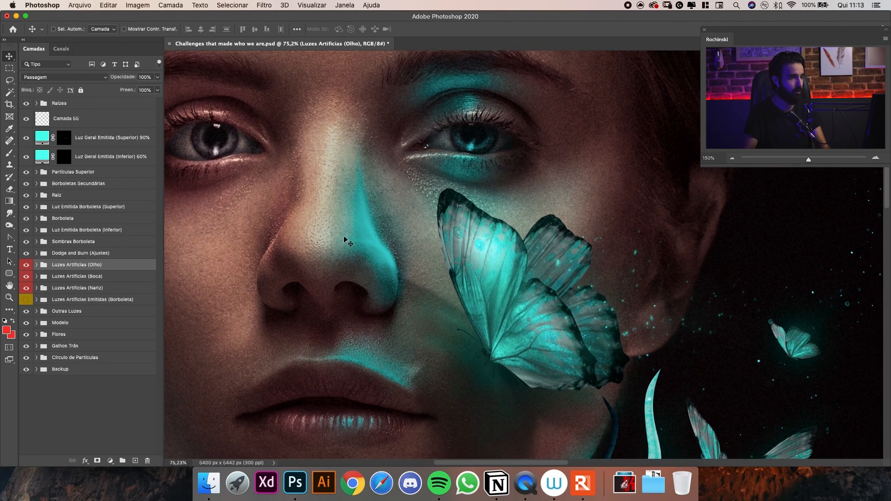
click(26, 264)
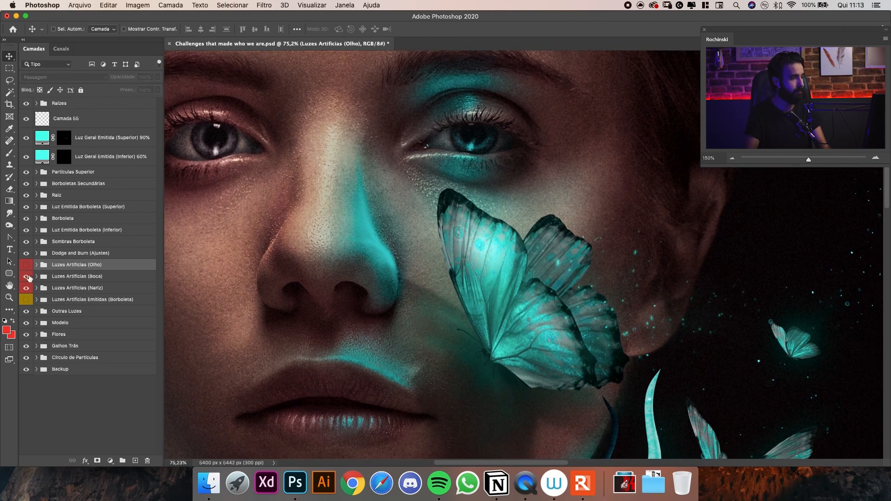
click(26, 265)
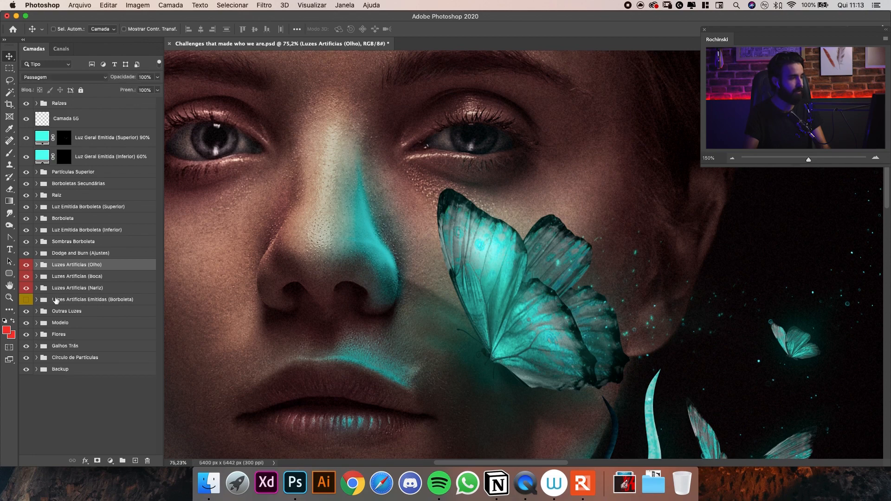
Move the Luzes Artificias (Nariz) group above the Luzes Artificias (Boca) group.
click(44, 289)
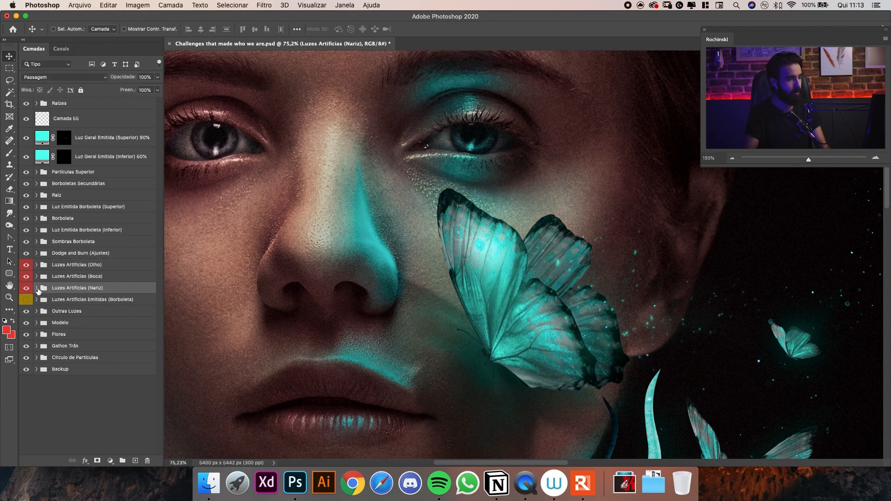
key(super+bracketright)
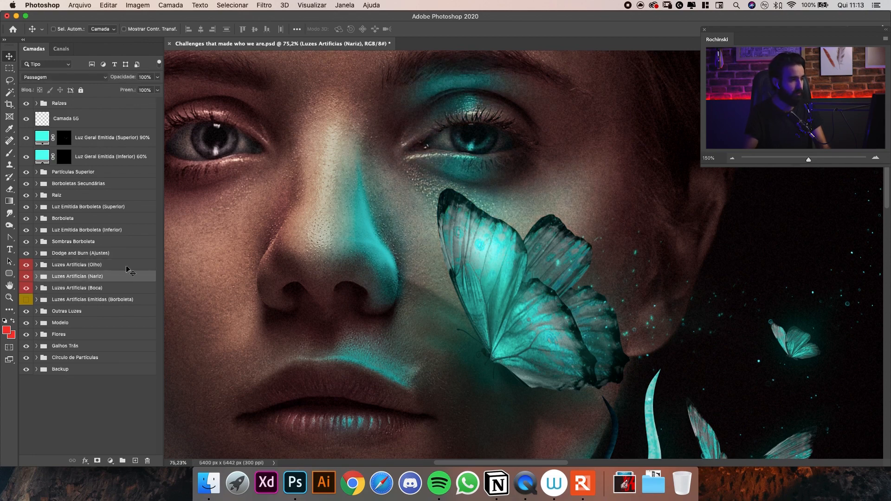
Check the effect of the Luz Geral layer in the Luzes Artificias (Boca) group and inspect the layers in the Nariz group.
click(42, 289)
click(37, 287)
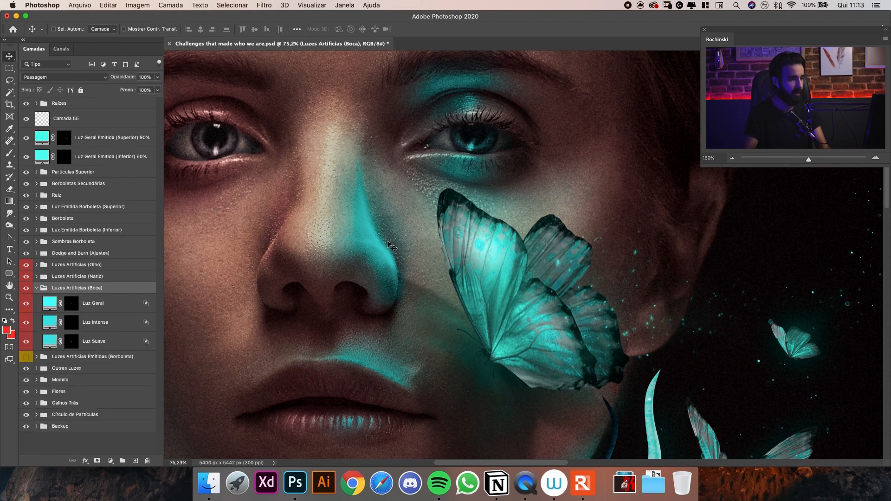
click(26, 303)
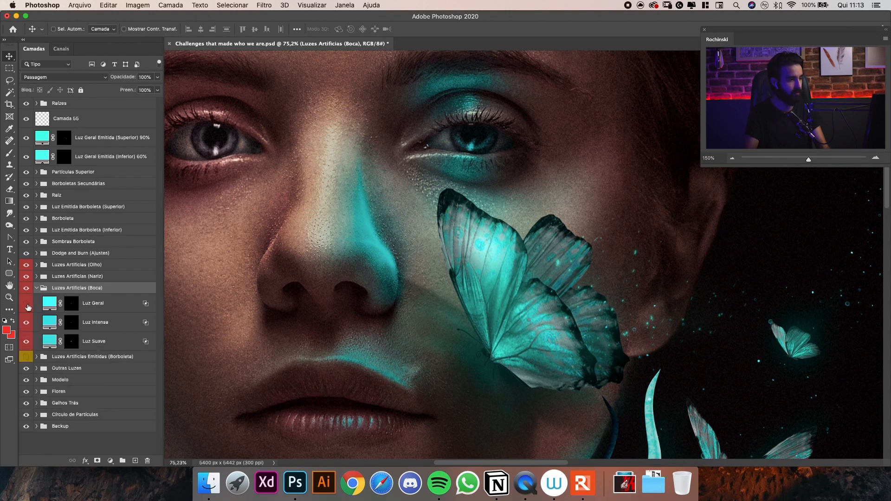
click(37, 288)
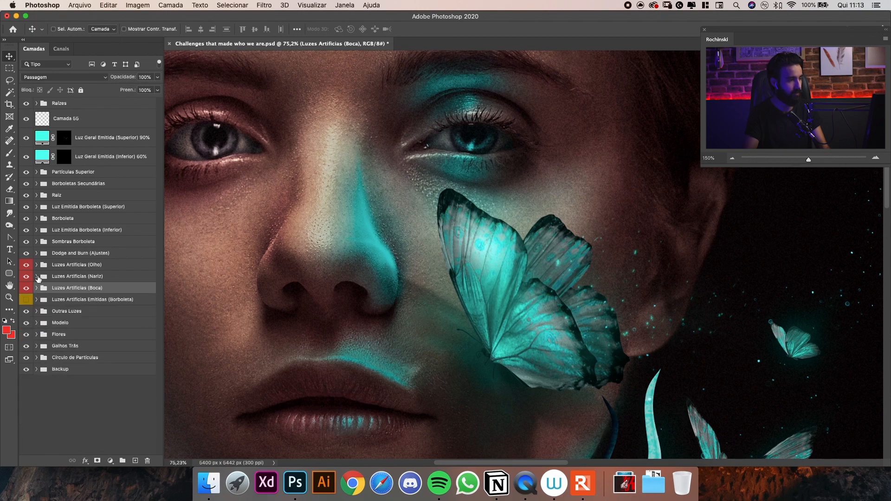
click(36, 277)
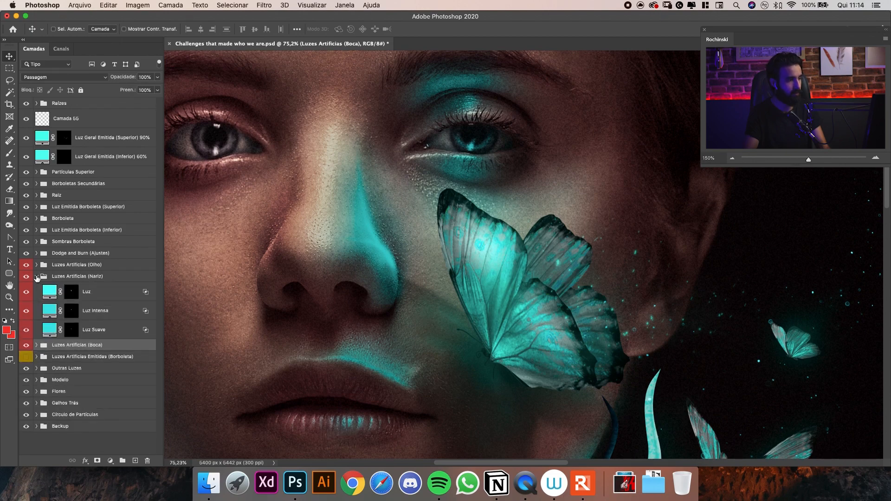
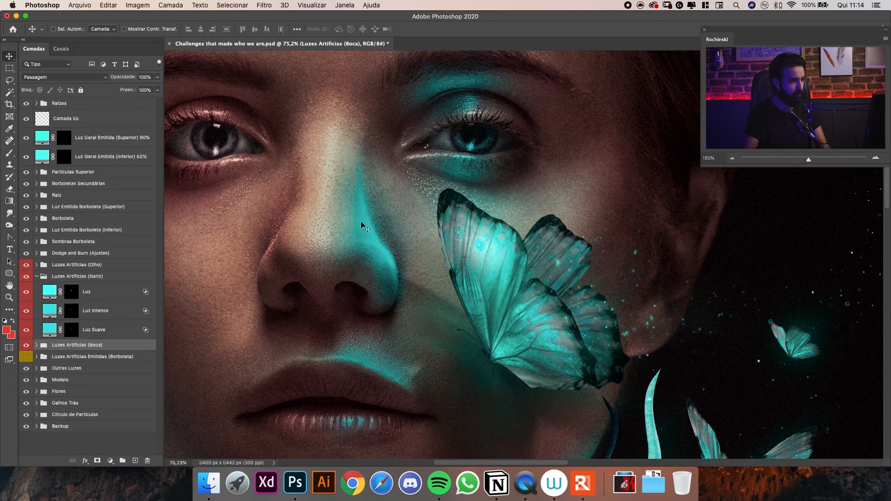
Compare the nose with and without the Luz Intensa and Luz layers of the Luzes Artificias (Nariz) group.
click(27, 312)
click(27, 311)
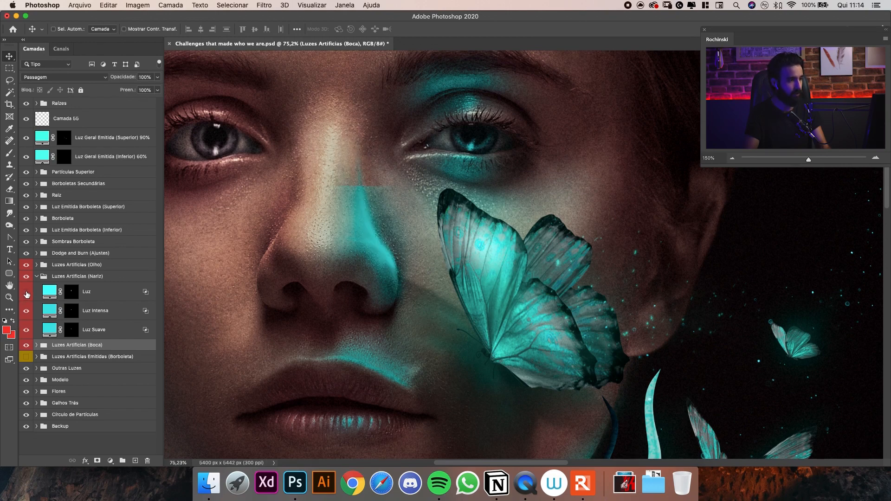
click(27, 292)
click(26, 292)
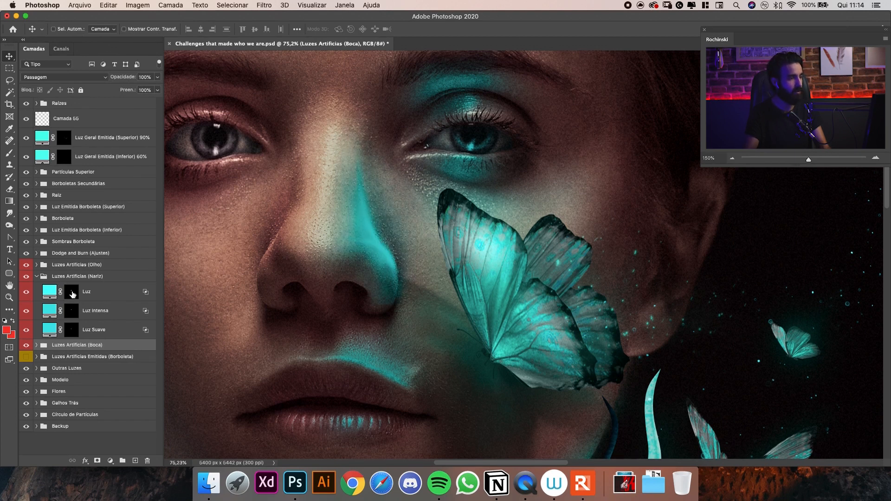
Soften the turquoise light on the nose bridge with a 250 px black brush on the Luz mask, and collapse the Nariz group.
click(72, 292)
key(b)
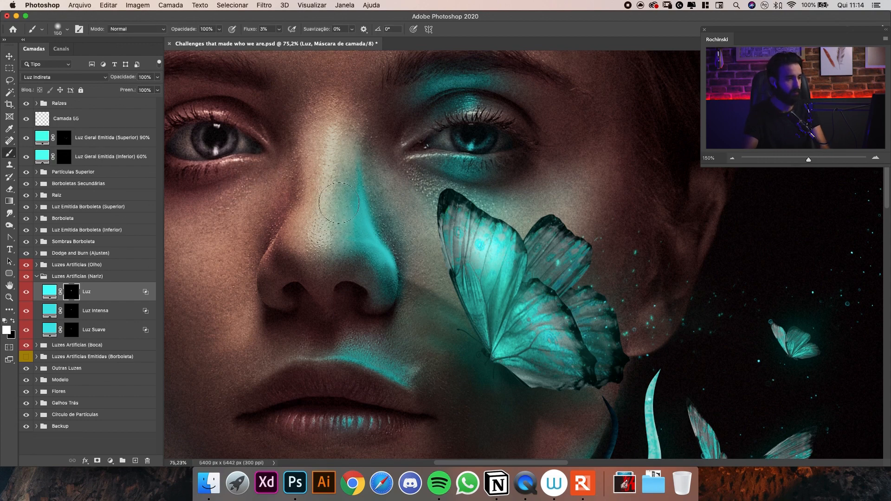
key(x)
key(bracketright)
key(bracketright)
mouse_move(331, 221)
mouse_down()
mouse_move(334, 234)
mouse_move(335, 197)
mouse_move(328, 240)
mouse_up()
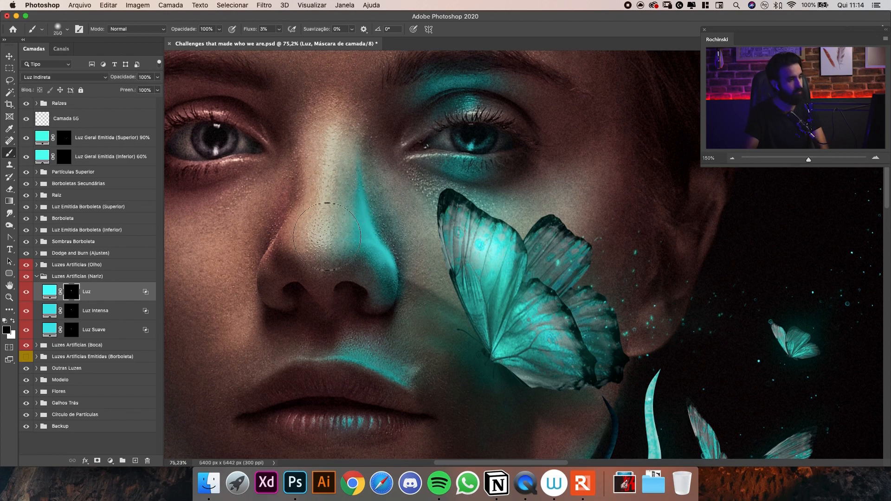
key(bracketleft)
key(bracketleft)
key(bracketleft)
mouse_move(338, 132)
mouse_down()
mouse_move(93, 184)
mouse_move(133, 196)
mouse_up()
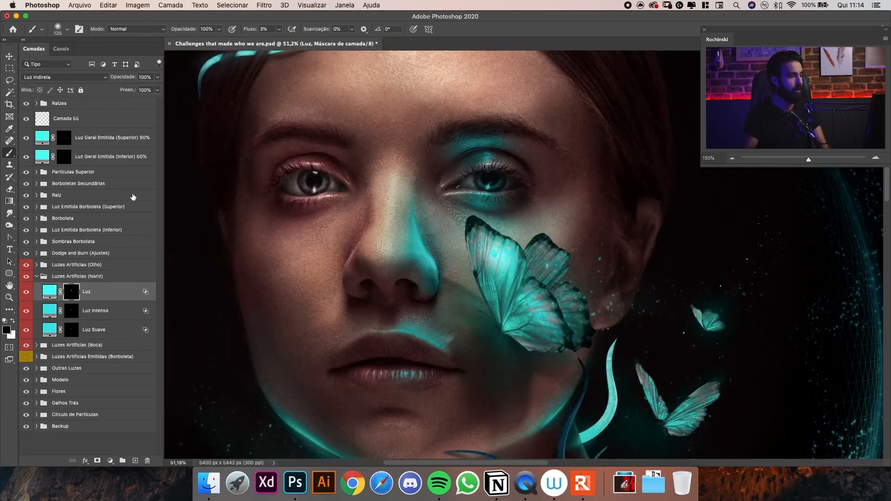
click(36, 276)
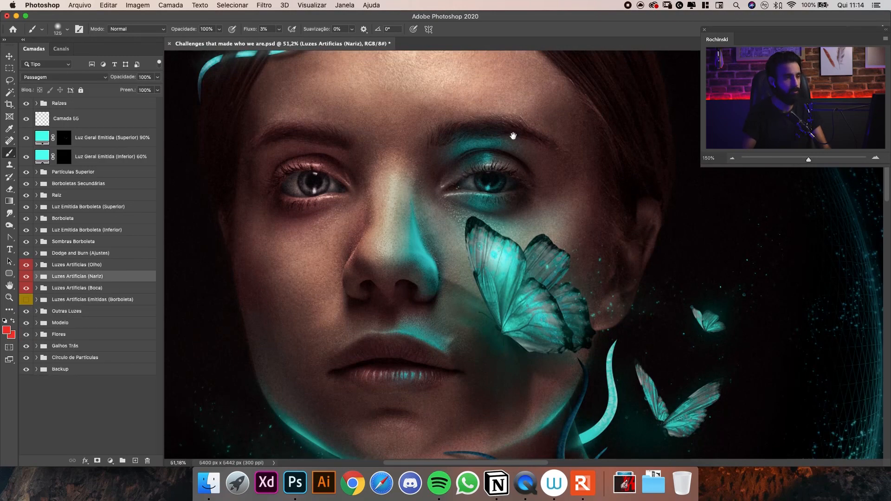
Create a group named Sobrancelha above Luzes Artificias (Olho) and give it a red colour label.
drag(513, 135, 510, 141)
drag(483, 168, 518, 128)
mouse_move(512, 129)
mouse_down()
mouse_move(505, 191)
mouse_move(449, 109)
mouse_up()
drag(470, 200, 499, 175)
click(83, 268)
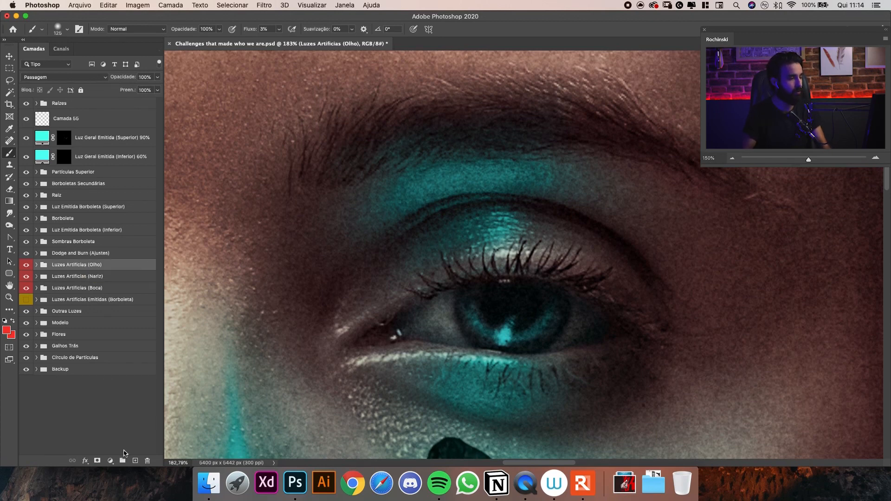
click(122, 460)
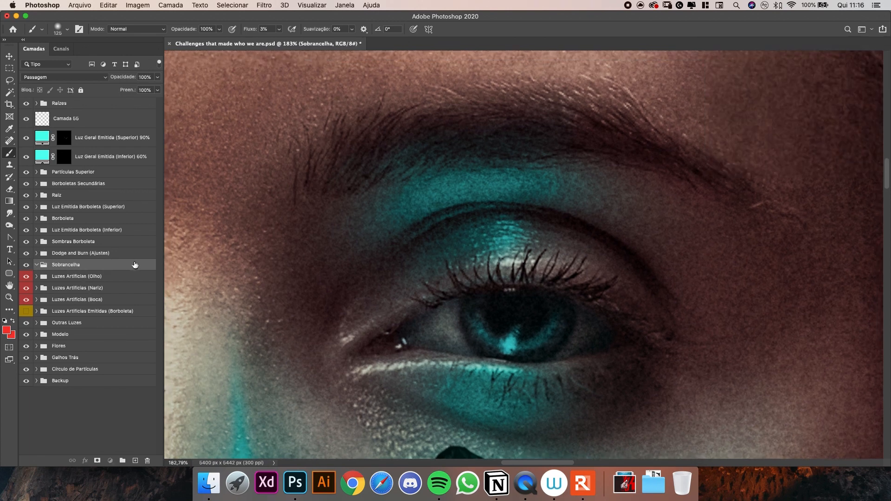
right_click(125, 269)
click(102, 268)
right_click(102, 266)
click(130, 405)
Add a white (ffffff) solid colour fill layer inside the Sobrancelha group and invert its mask to black.
click(111, 461)
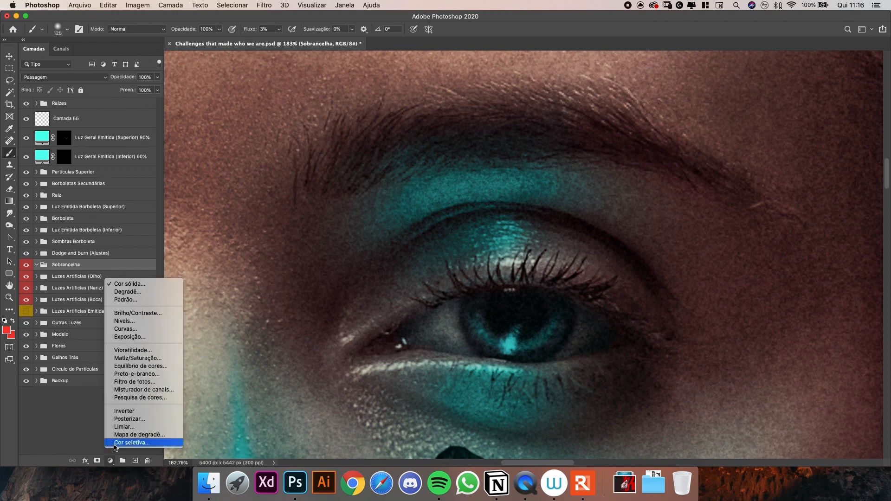
click(128, 284)
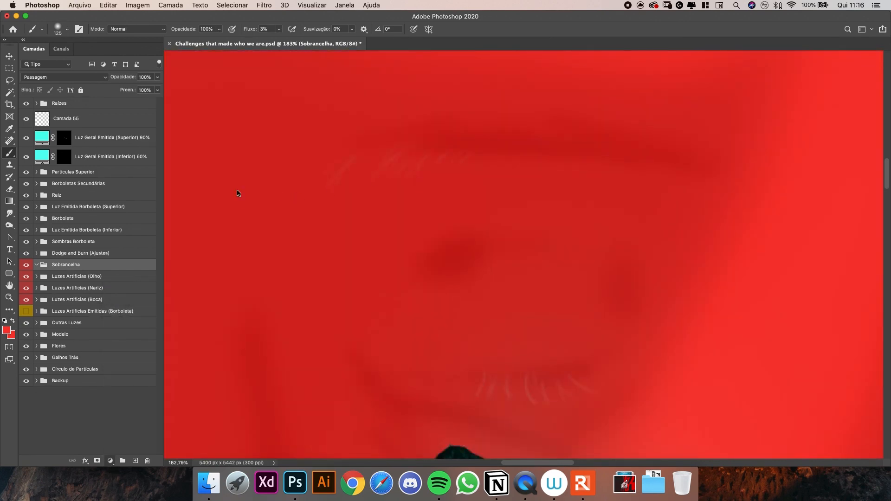
key(super+1)
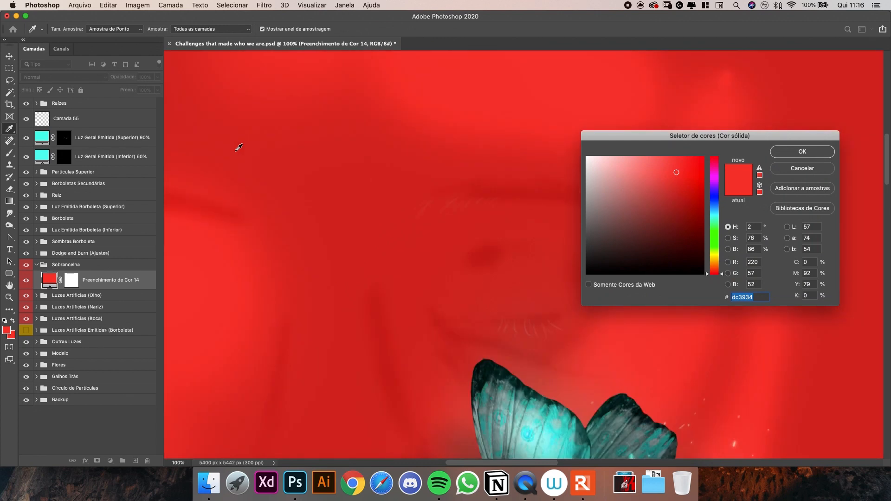
mouse_move(593, 150)
mouse_down()
mouse_move(580, 147)
mouse_move(584, 155)
mouse_move(589, 119)
mouse_move(599, 165)
mouse_up()
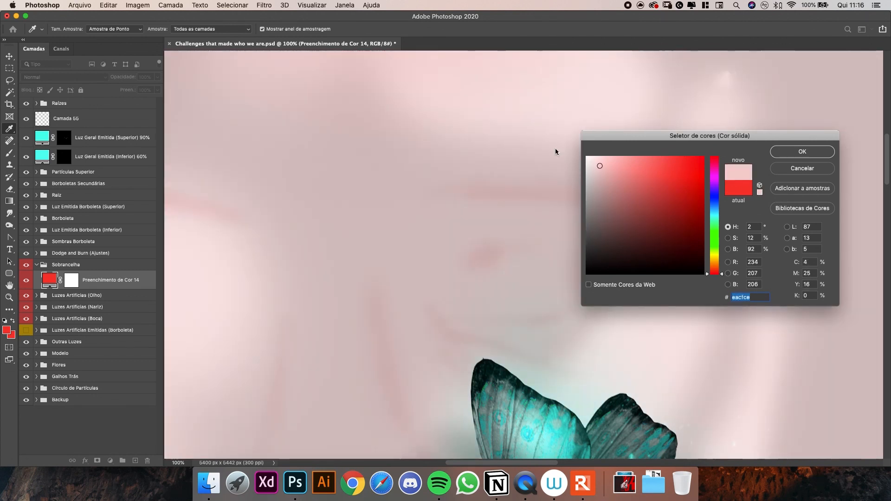
key(super+z)
drag(612, 97, 620, 93)
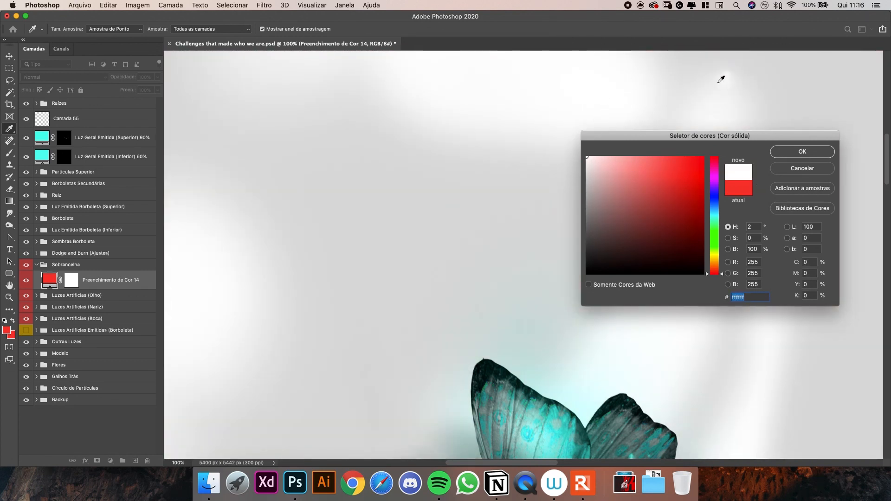
click(787, 153)
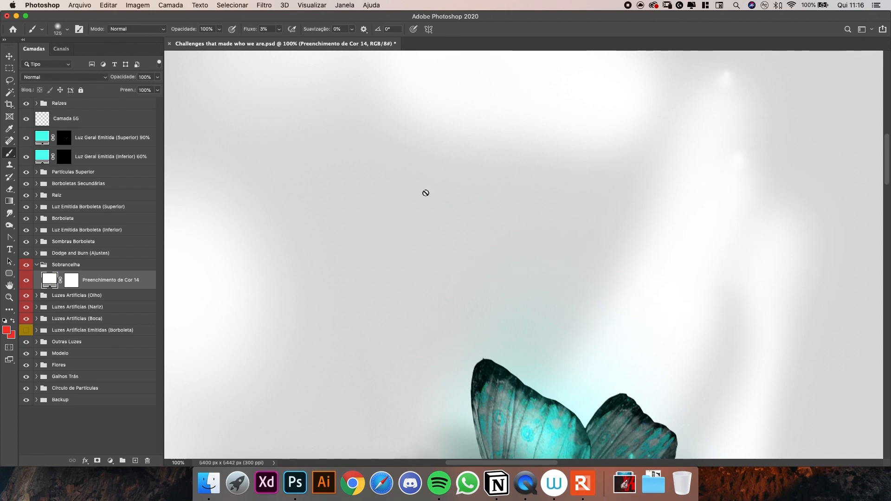
click(73, 281)
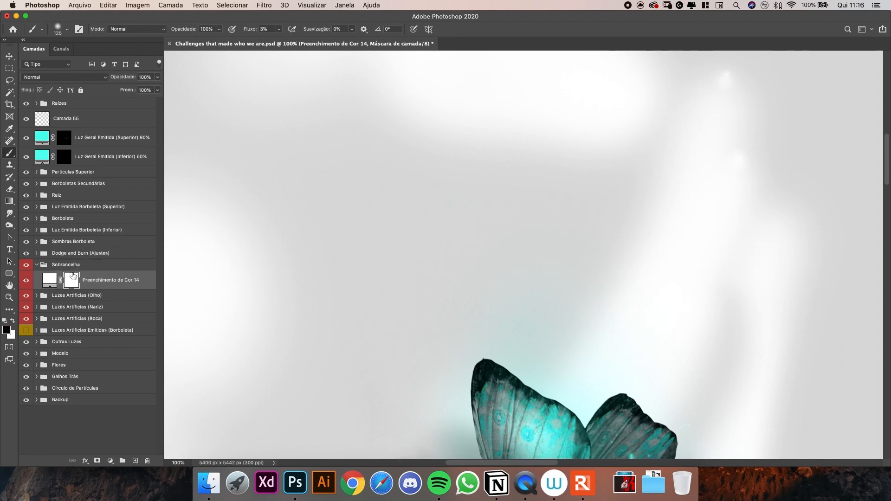
key(super+i)
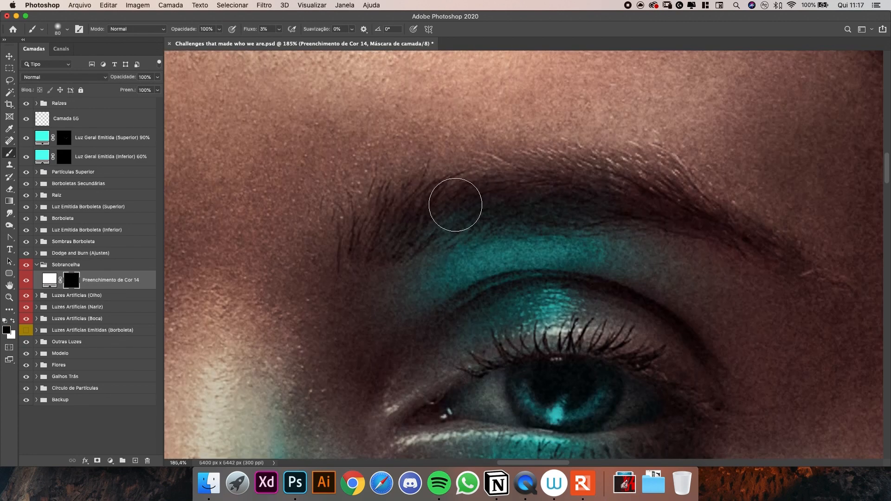
Set up a white brush of about 4 px with 9% flow for painting eyebrow hairs on the fill layer's mask.
key(bracketleft)
key(bracketleft)
key(bracketleft)
key(bracketleft)
key(bracketleft)
key(bracketleft)
drag(474, 269, 462, 171)
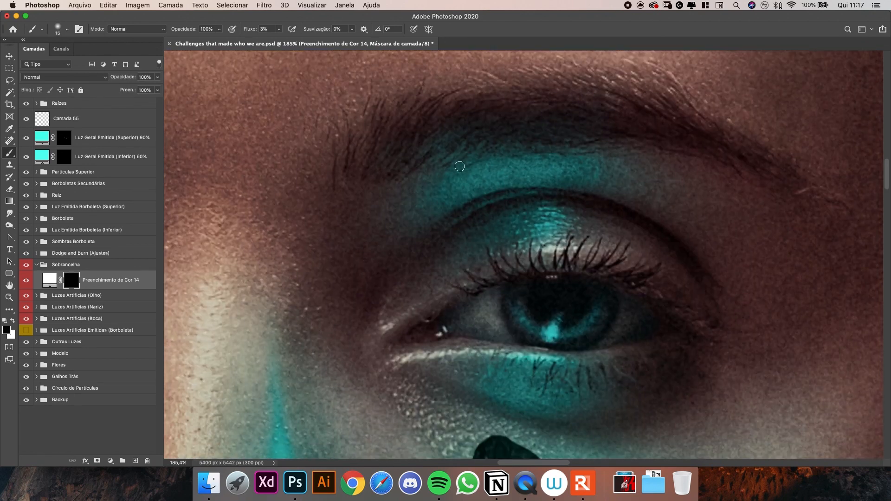
key(super+minus)
key(super+minus)
key(super+minus)
key(z)
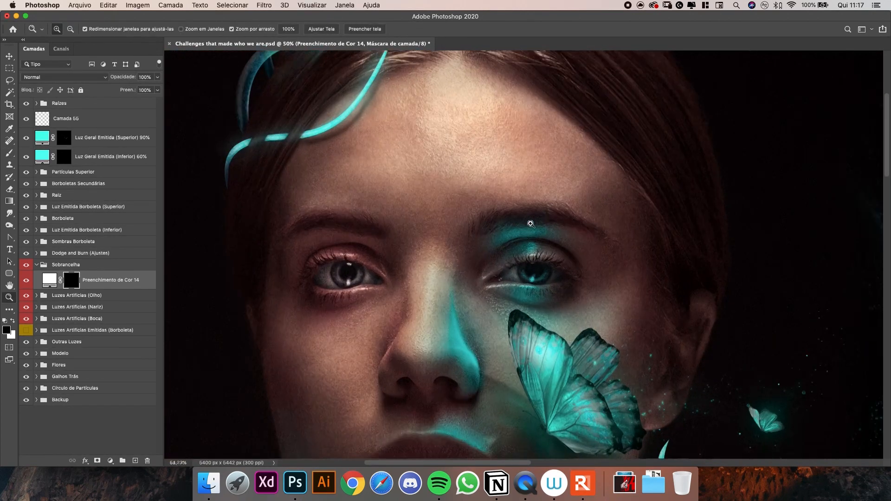
drag(512, 248, 538, 248)
key(b)
key(bracketleft)
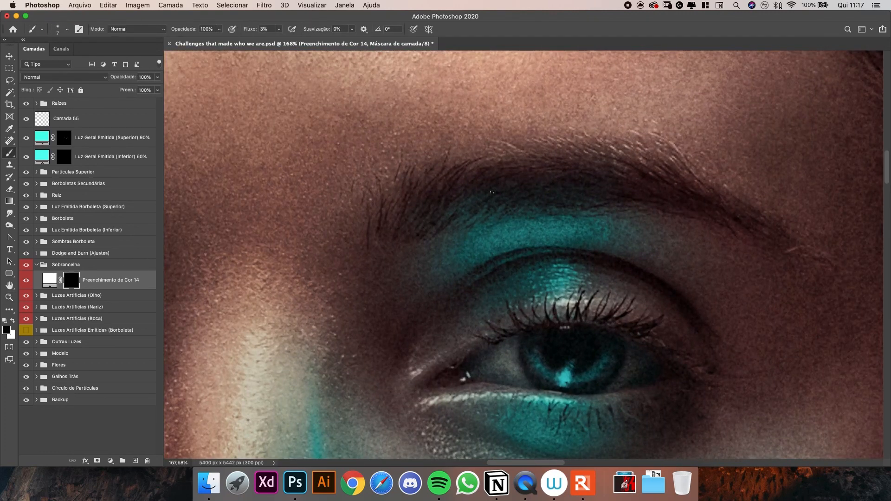
drag(559, 185, 537, 220)
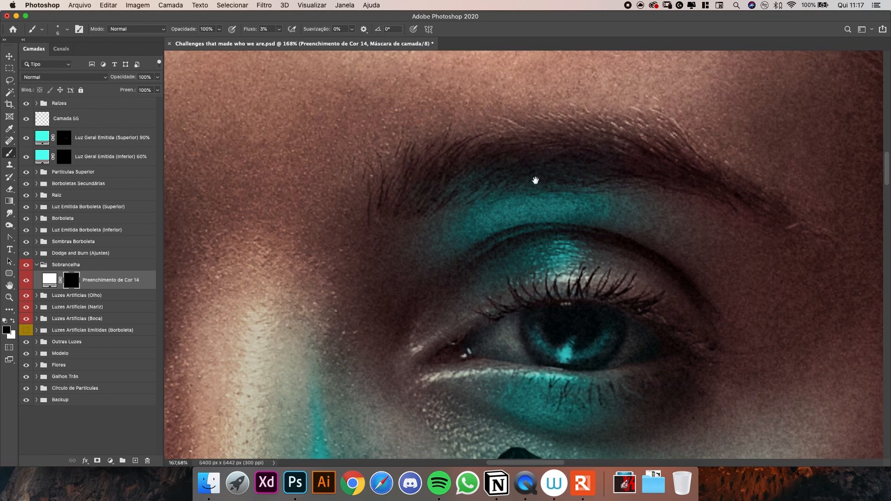
scroll(461, 179, up, 2)
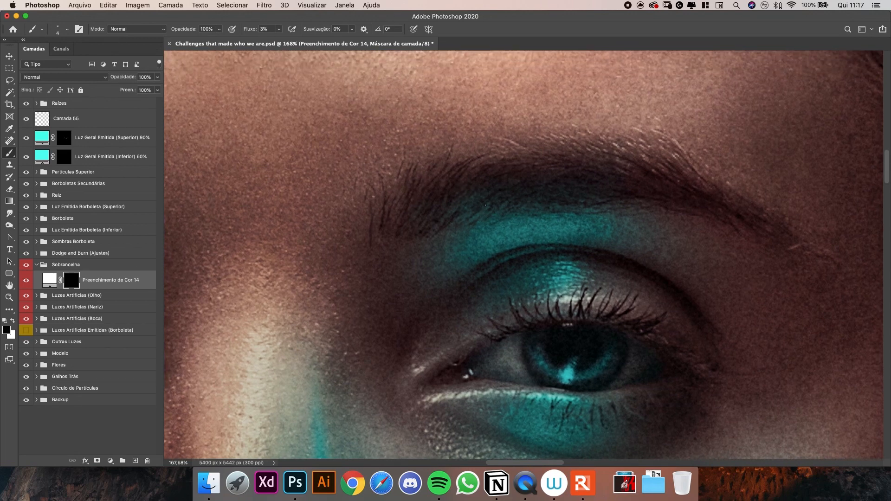
key(x)
drag(260, 32, 241, 49)
text(9)
key(Return)
Paint fine curved hair strokes of about 3 px on the mask along the lower edge of the eyebrow above the turquoise light.
drag(541, 301, 537, 263)
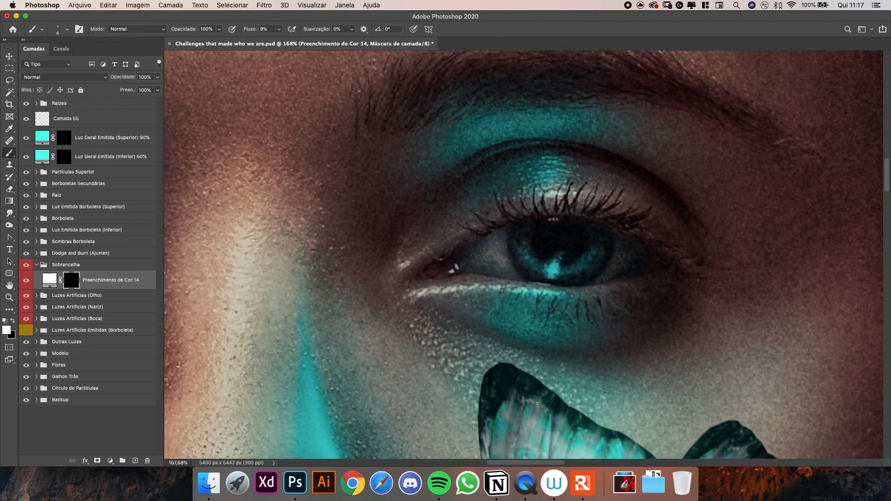
drag(517, 167, 521, 272)
drag(494, 182, 526, 164)
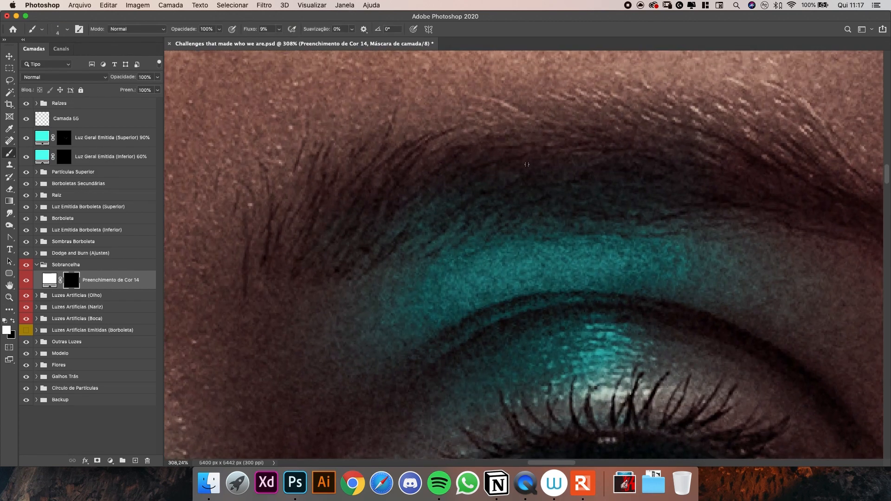
drag(487, 242, 511, 222)
drag(463, 242, 498, 218)
drag(482, 220, 497, 214)
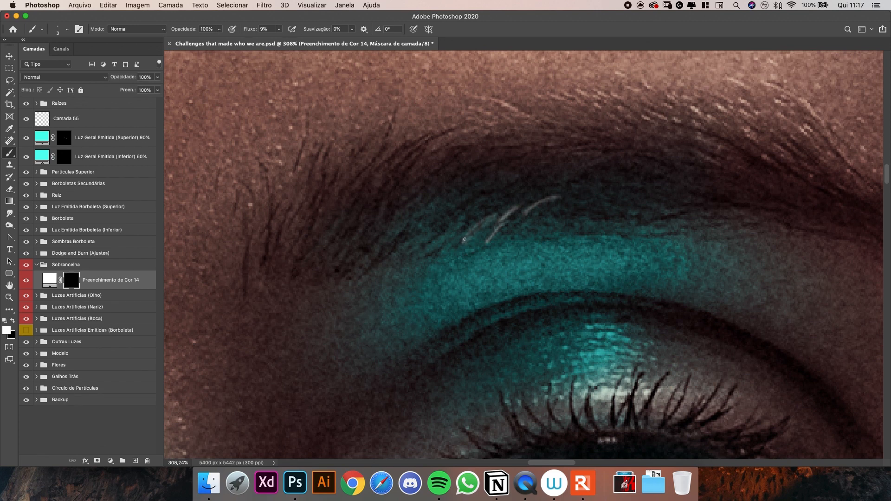
mouse_move(463, 242)
mouse_down()
mouse_move(528, 193)
mouse_move(561, 211)
mouse_move(579, 208)
mouse_up()
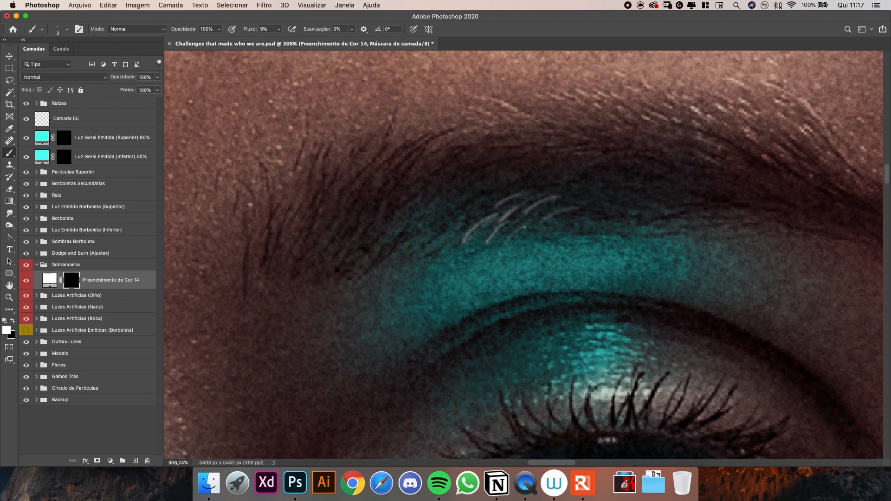
drag(509, 226, 531, 209)
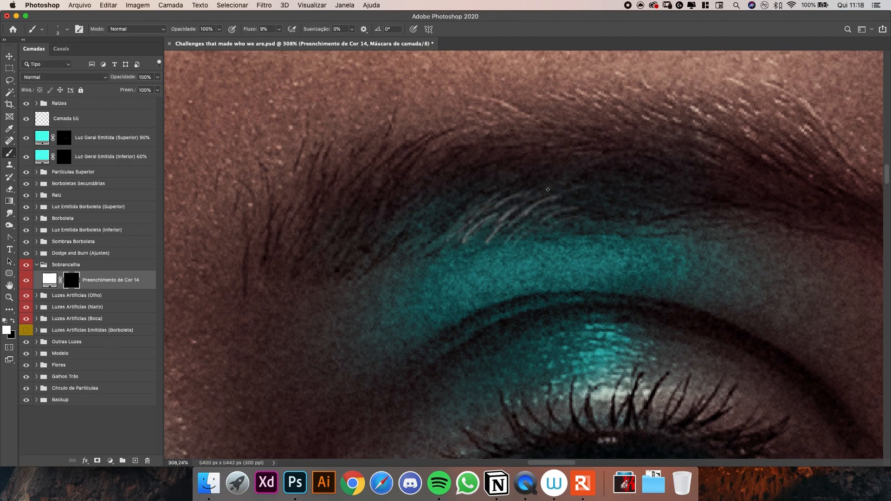
Extend the light hair strokes along the lower eyebrow edge toward its outer end on the fill layer's mask.
key(z)
mouse_move(571, 183)
mouse_down()
mouse_move(522, 183)
mouse_move(563, 179)
mouse_up()
key(b)
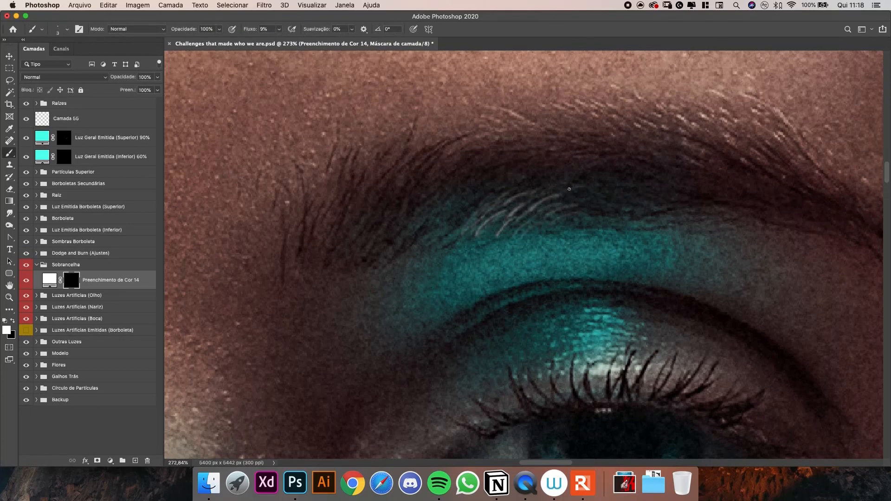
mouse_move(569, 200)
mouse_down()
mouse_move(602, 192)
mouse_move(604, 201)
mouse_up()
drag(544, 231, 562, 218)
drag(605, 200, 627, 194)
mouse_move(587, 219)
mouse_down()
mouse_move(616, 200)
mouse_move(620, 214)
mouse_up()
Paint light hair strokes toward the inner end of the eyebrow and reinforce the bases of the existing ones.
drag(450, 245, 467, 230)
drag(450, 245, 471, 212)
key(bracketleft)
mouse_move(477, 234)
mouse_down()
mouse_move(497, 214)
mouse_move(485, 223)
mouse_up()
mouse_move(499, 235)
mouse_down()
mouse_move(522, 191)
mouse_move(533, 195)
mouse_move(501, 219)
mouse_up()
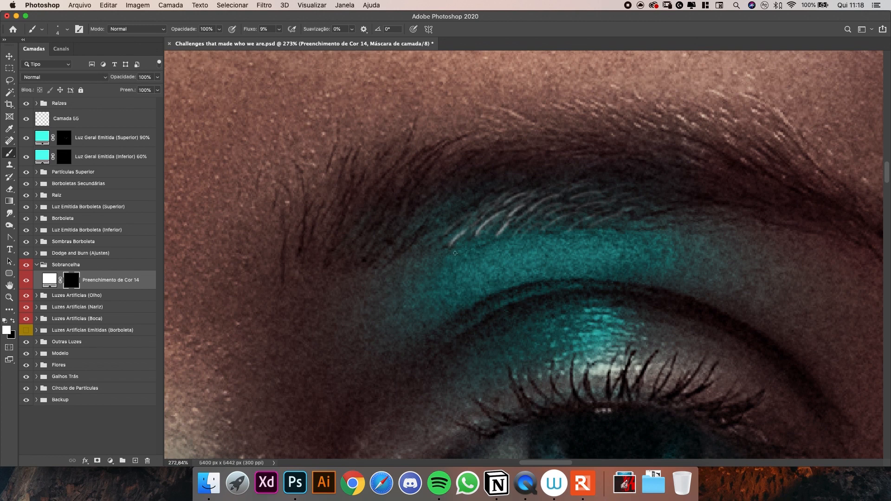
drag(435, 246, 477, 203)
Add thinner 2 px hair strokes at the inner end and between the existing light hairs of the eyebrow.
key(bracketleft)
mouse_move(529, 191)
mouse_down()
mouse_move(555, 184)
mouse_move(503, 184)
mouse_up()
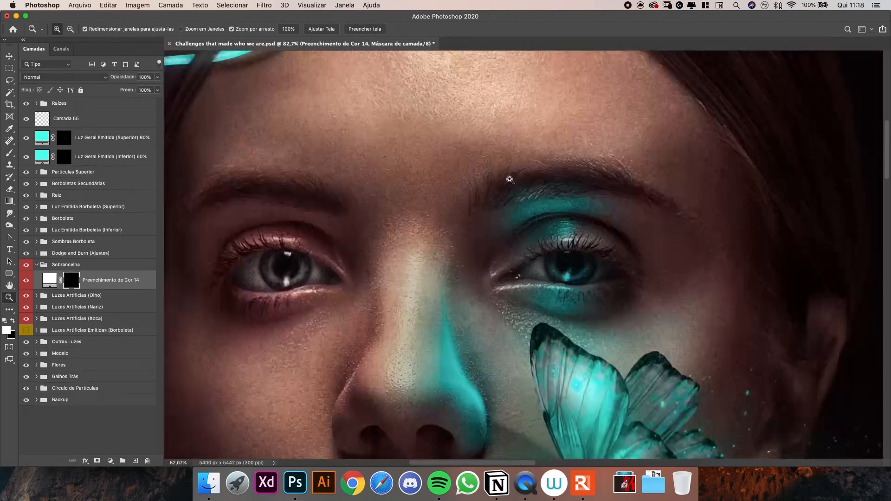
drag(556, 152, 539, 207)
drag(538, 238, 564, 231)
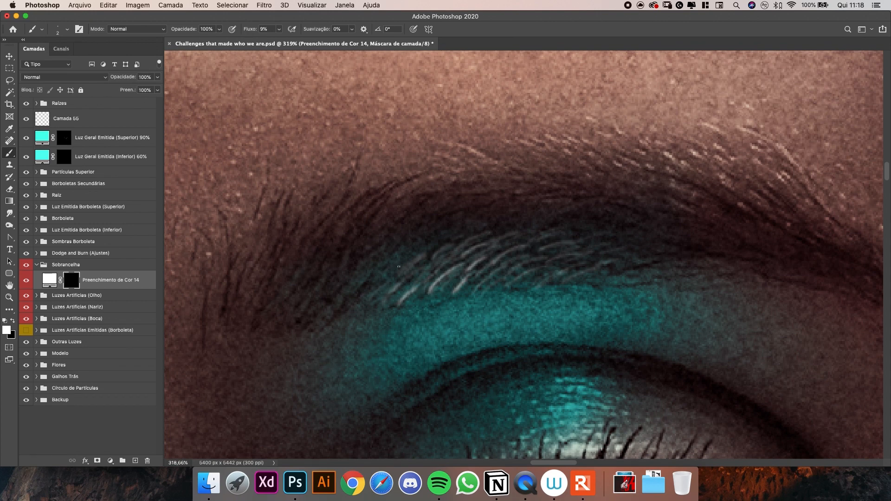
drag(357, 298, 379, 267)
drag(343, 313, 388, 270)
mouse_move(442, 289)
mouse_down()
mouse_move(460, 269)
mouse_move(516, 265)
mouse_up()
drag(499, 289, 513, 277)
drag(491, 229, 504, 221)
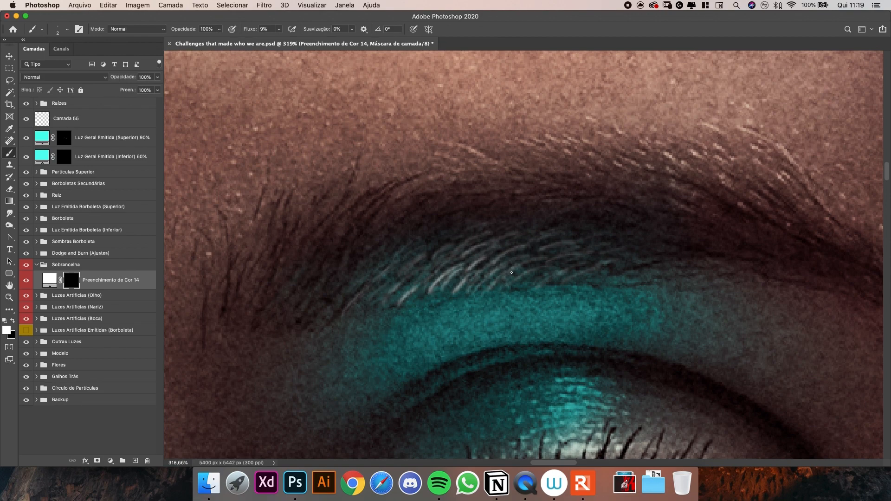
scroll(511, 287, down, 3)
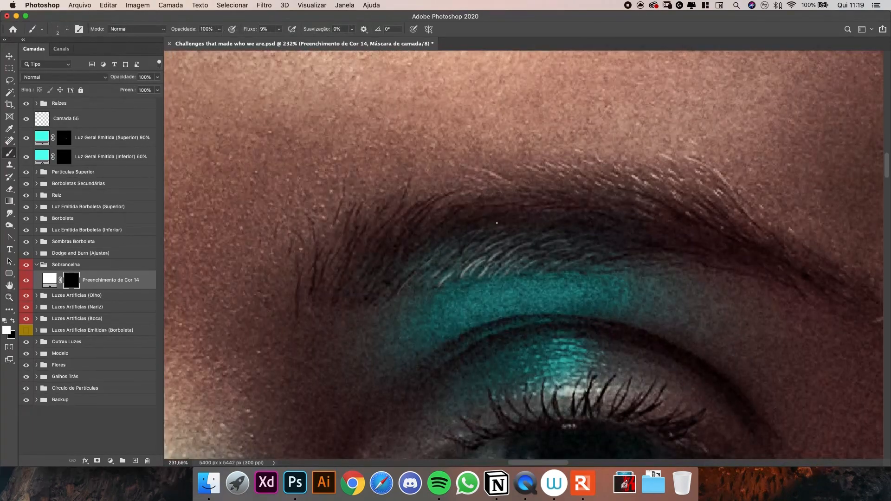
mouse_move(559, 238)
mouse_down()
mouse_move(531, 226)
mouse_move(558, 237)
mouse_up()
drag(501, 273, 532, 243)
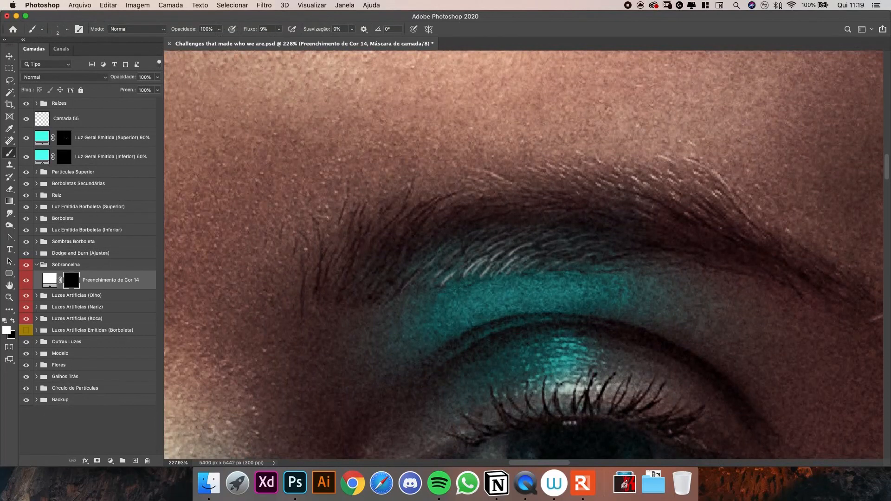
Change the color of the fill layer in the Sobrancelha group to pale turquoise c8fff9 and return to mask painting with default colors.
click(50, 280)
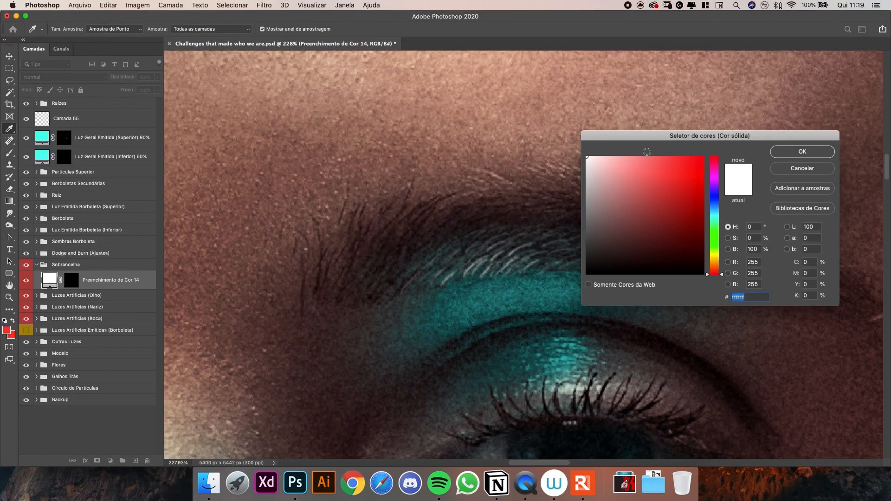
drag(641, 138, 677, 129)
click(647, 147)
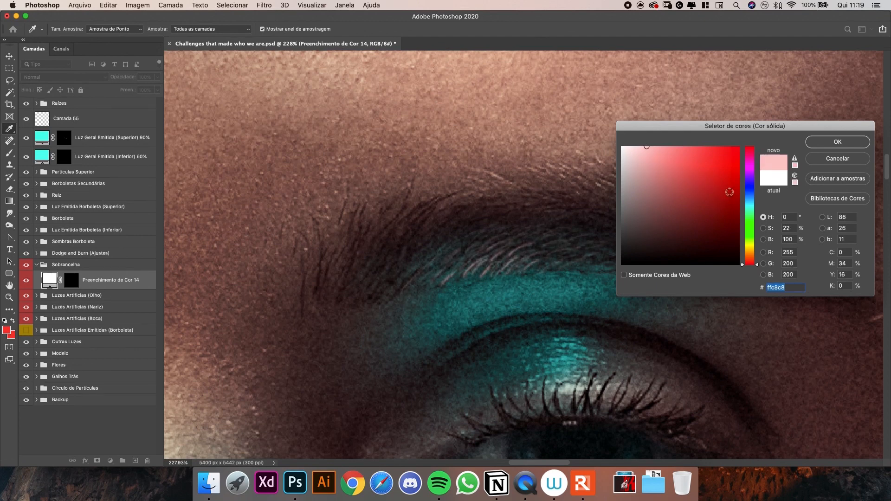
click(751, 202)
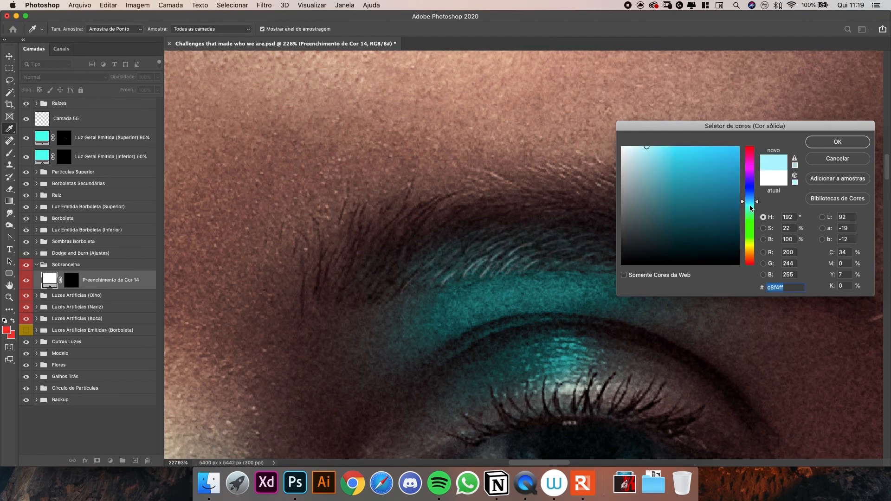
drag(751, 203, 751, 208)
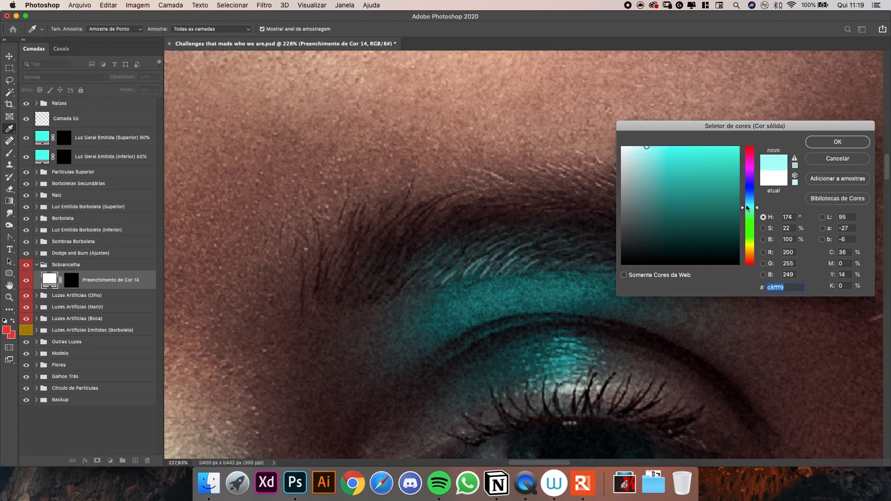
click(830, 141)
key(b)
key(d)
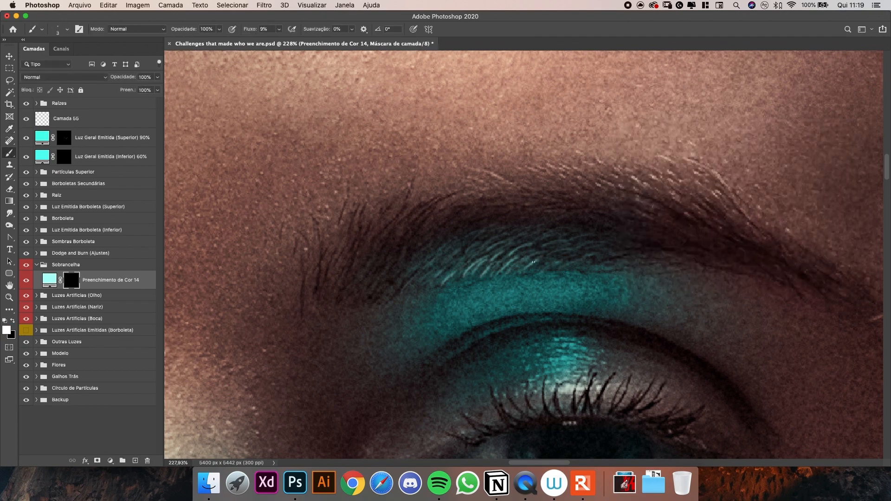
Paint a few more fine hair strokes with a smaller brush on the mask, along the middle of the eyebrow's lower edge.
key(bracketleft)
drag(525, 257, 541, 248)
drag(522, 270, 553, 248)
drag(548, 259, 559, 249)
drag(538, 270, 546, 261)
Undo the last two eyebrow hair strokes and check the lit eyebrow against the whole face.
key(z)
drag(596, 214, 525, 209)
drag(526, 199, 587, 198)
key(b)
key(super+z)
key(super+z)
key(e)
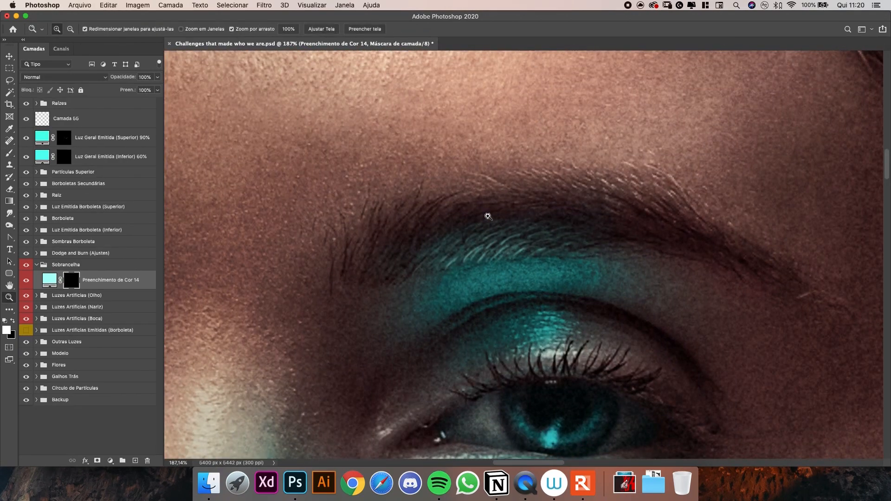
key(bracketleft)
key(bracketleft)
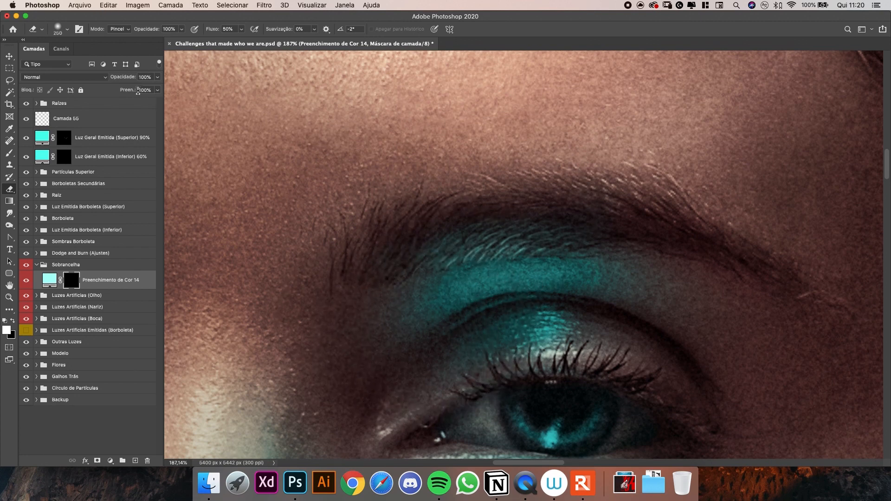
key(v)
key(super+0)
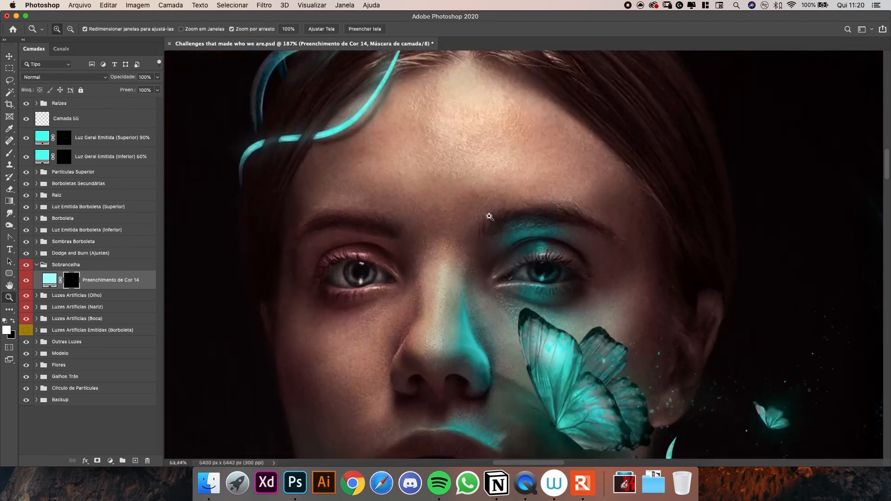